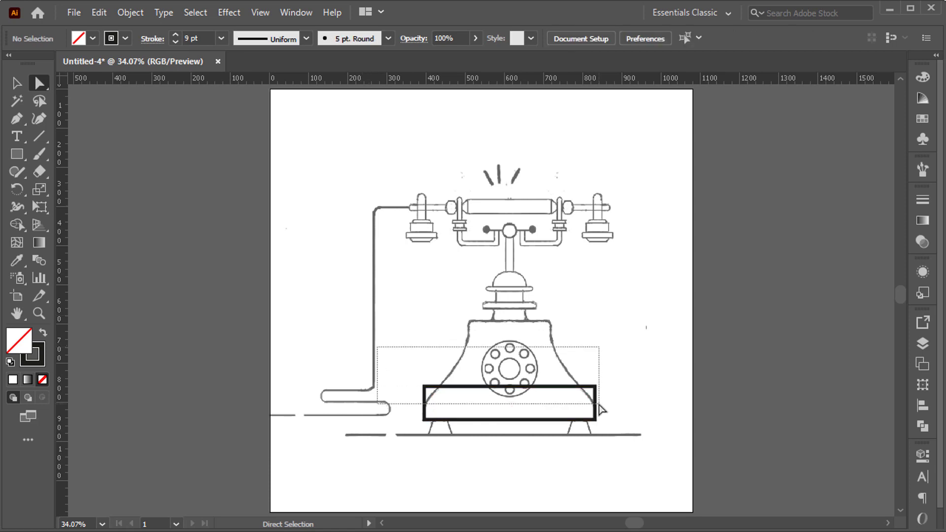
- Round the base rectangle's two top corners to about 61 px and draw a narrower rectangle directly on top of it
drag(585, 396, 563, 403)
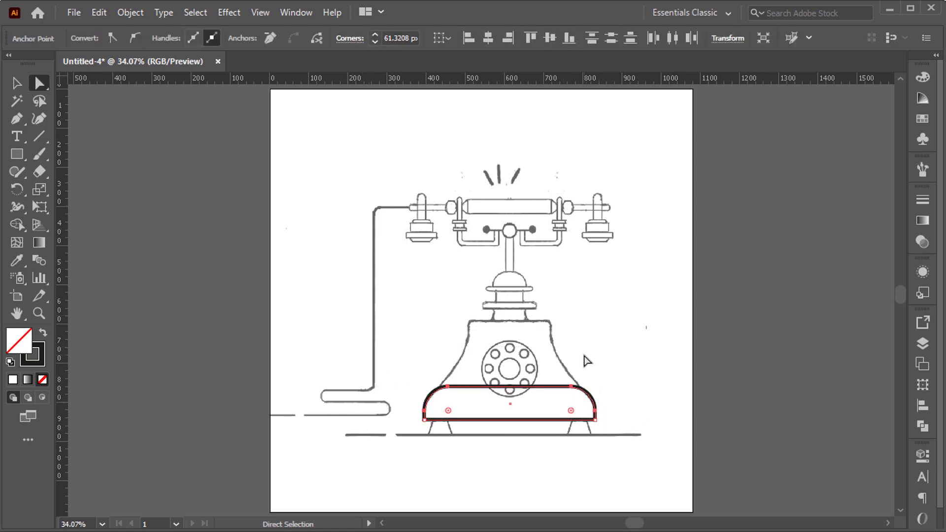
key(m)
key(ctrl+shift+a)
drag(441, 387, 579, 355)
- Center the new rectangle horizontally on the rounded base and check the fit against the sketch in outline view
key(v)
shift+click(444, 397)
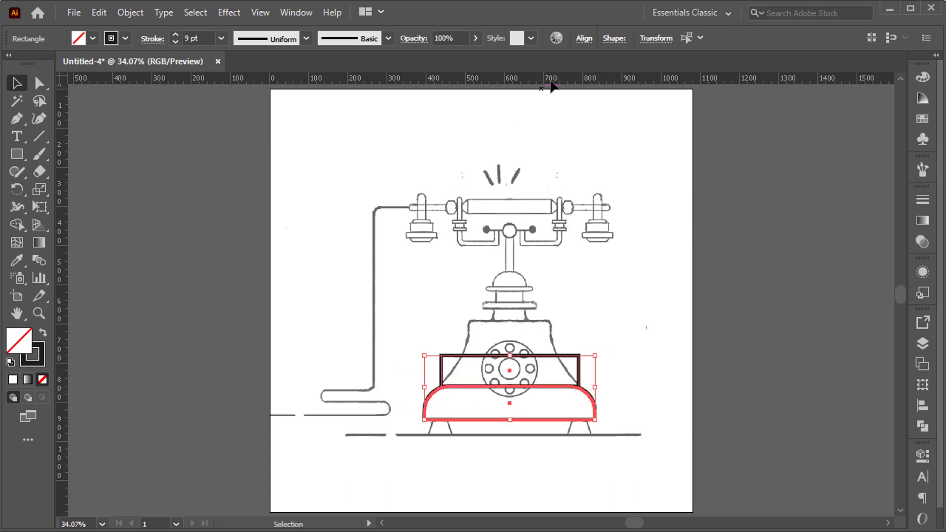
click(584, 38)
click(462, 81)
click(587, 304)
key(ctrl+y)
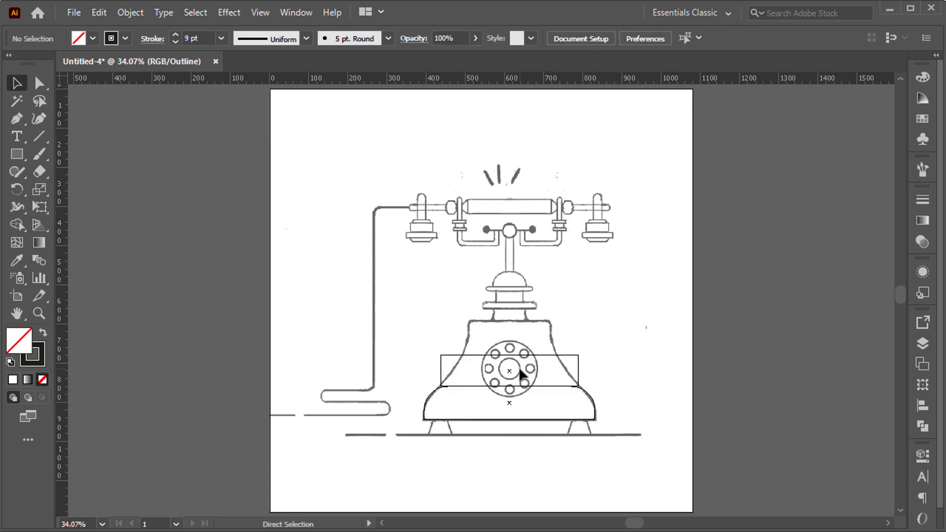
scroll(519, 379, up, 2)
scroll(514, 394, up, 1)
scroll(514, 395, down, 1)
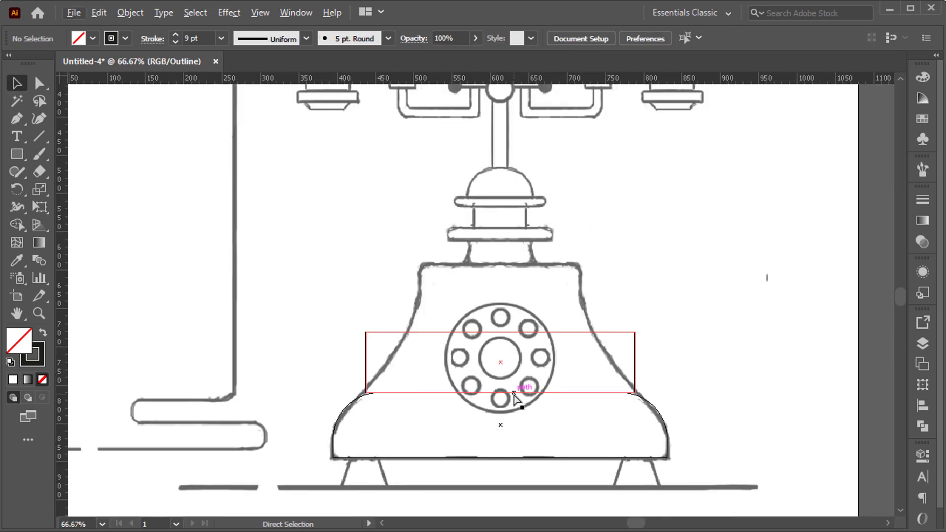
key(ctrl+y)
- Taper the middle rectangle into a trapezoid with Perspective Distort and draw another rectangle above it up to the body's top edge
click(473, 331)
key(e)
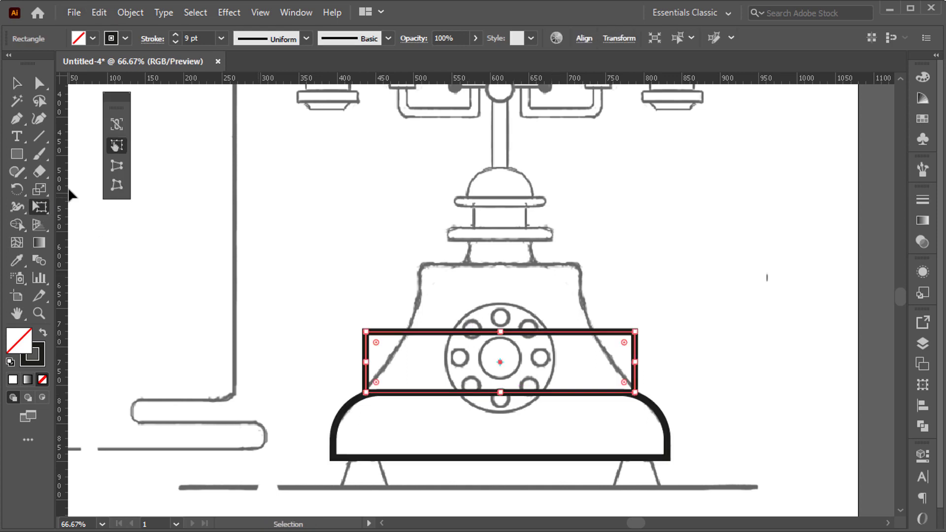
drag(368, 335, 406, 337)
key(m)
drag(416, 265, 595, 331)
drag(418, 298, 412, 348)
- Center the top rectangle and the trapezoid horizontally on each other
key(v)
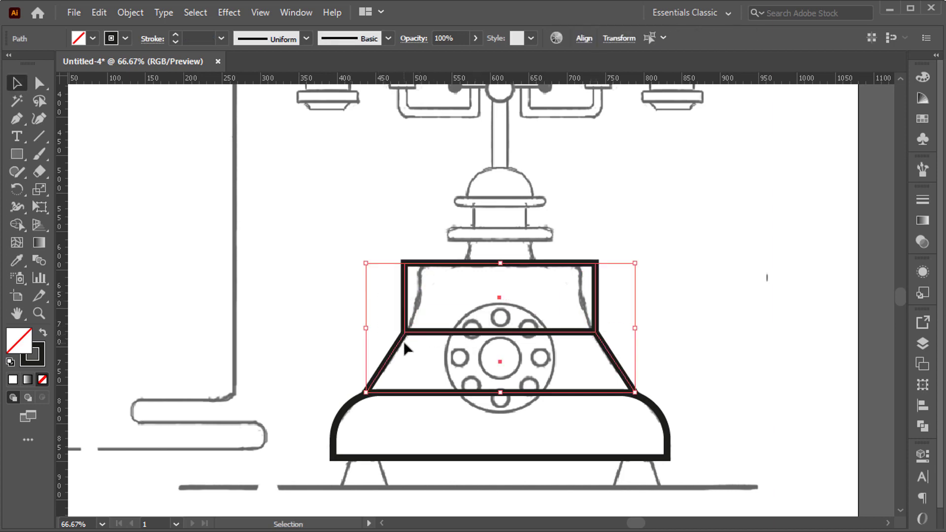
click(399, 344)
click(583, 38)
click(433, 83)
click(603, 224)
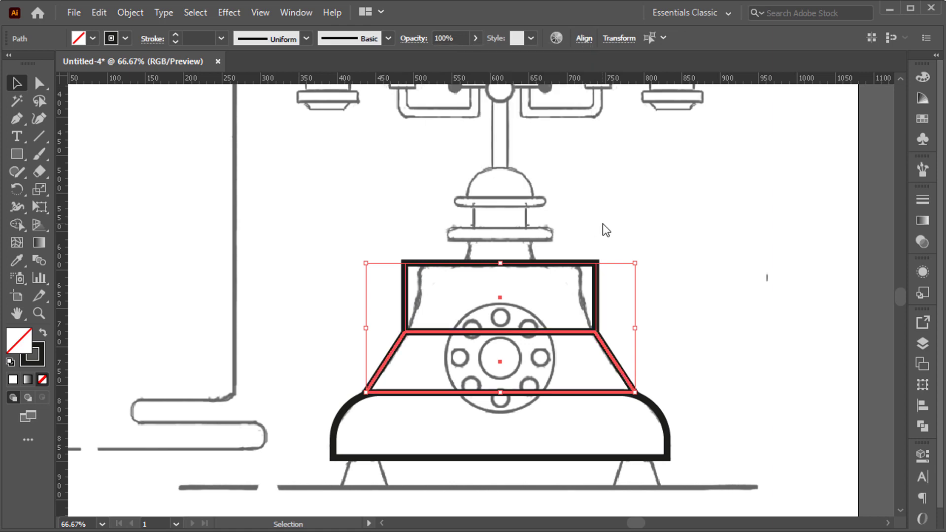
click(602, 224)
- Taper the top rectangle inward to match the sketch and round its two upper corners
click(430, 270)
key(e)
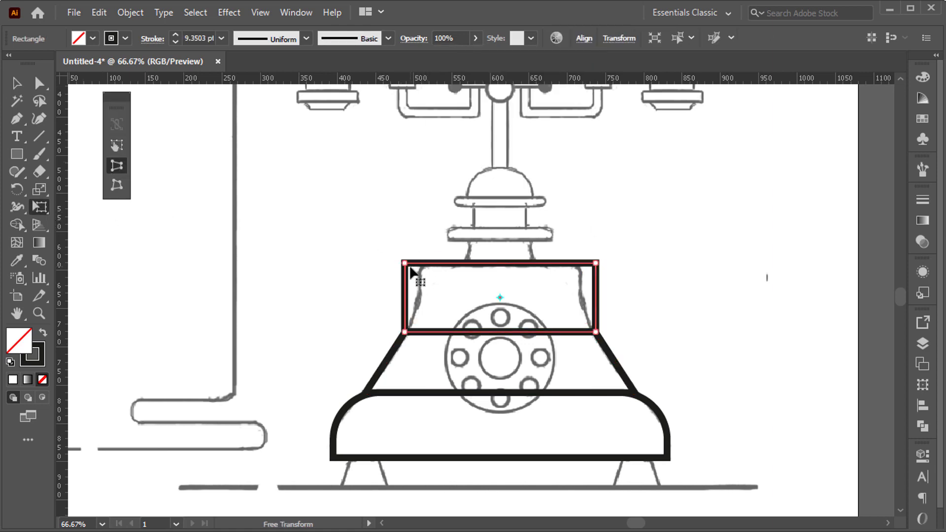
drag(411, 271, 434, 281)
key(a)
click(398, 258)
click(432, 276)
click(367, 293)
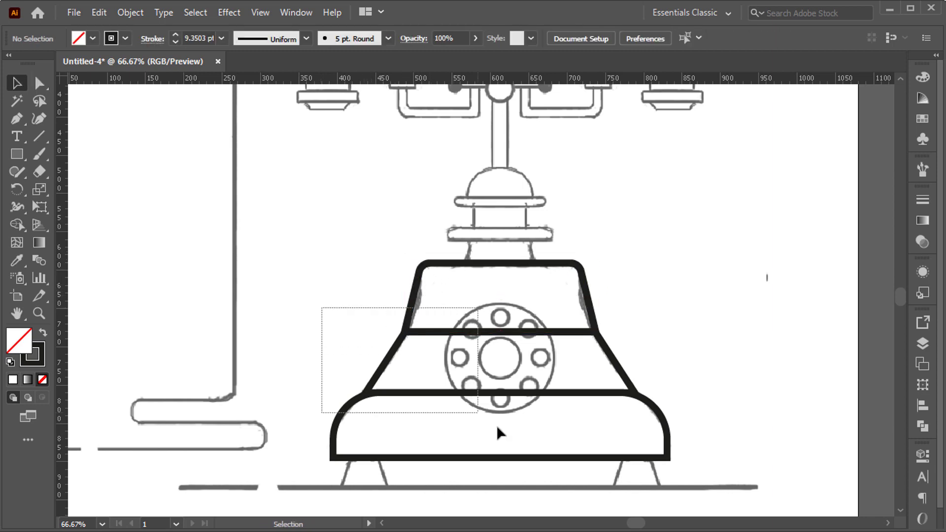
- Merge the three body shapes into one outline with Shape Builder and delete the leftover anchor points at the shoulders
mouse_move(497, 426)
mouse_down()
mouse_move(691, 483)
mouse_move(498, 329)
mouse_move(497, 318)
mouse_up()
key(shift+m)
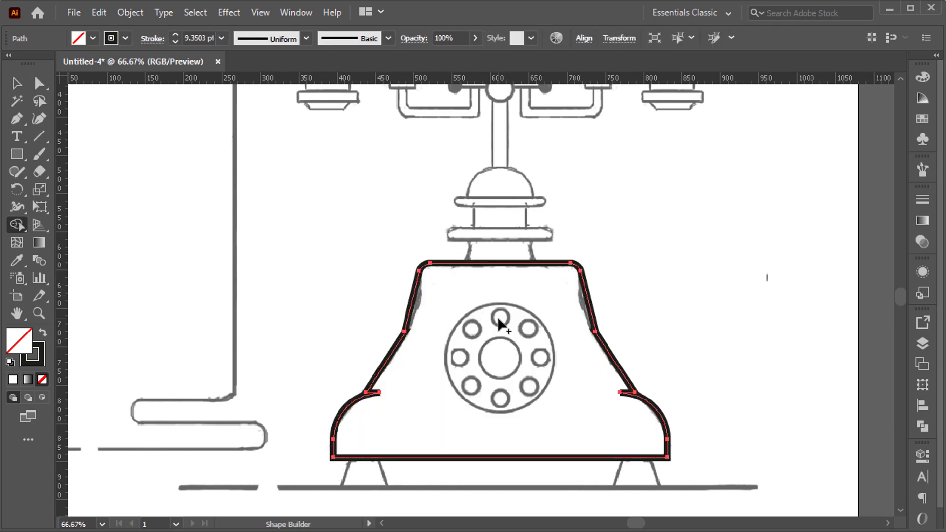
drag(25, 125, 55, 157)
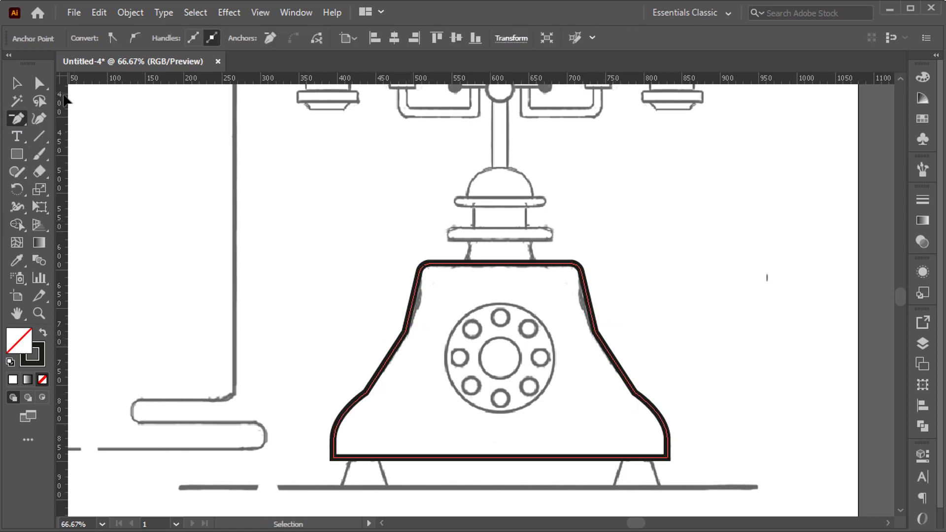
- Round the angular corners on both sides of the phone body with a radius of about 234 px to form smooth curves
drag(339, 307, 431, 421)
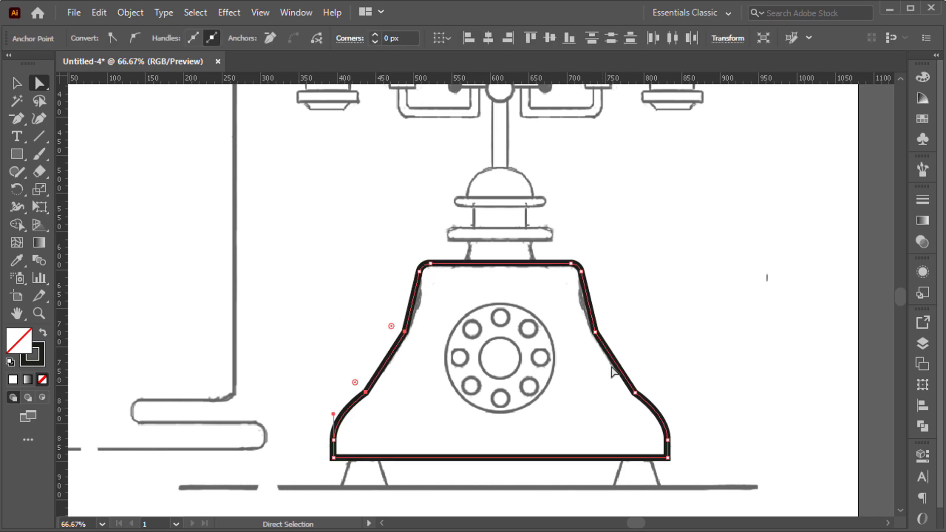
drag(652, 405, 652, 406)
drag(608, 332, 702, 249)
drag(722, 310, 785, 296)
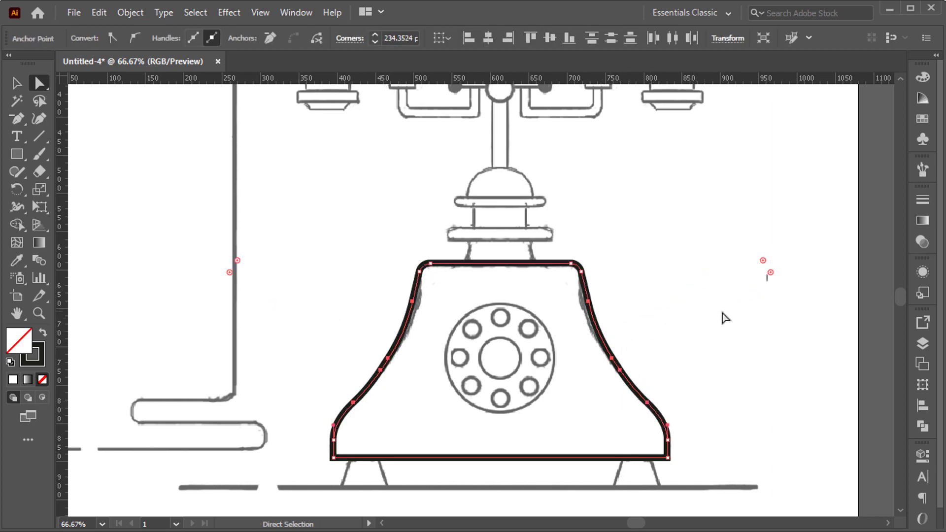
click(704, 335)
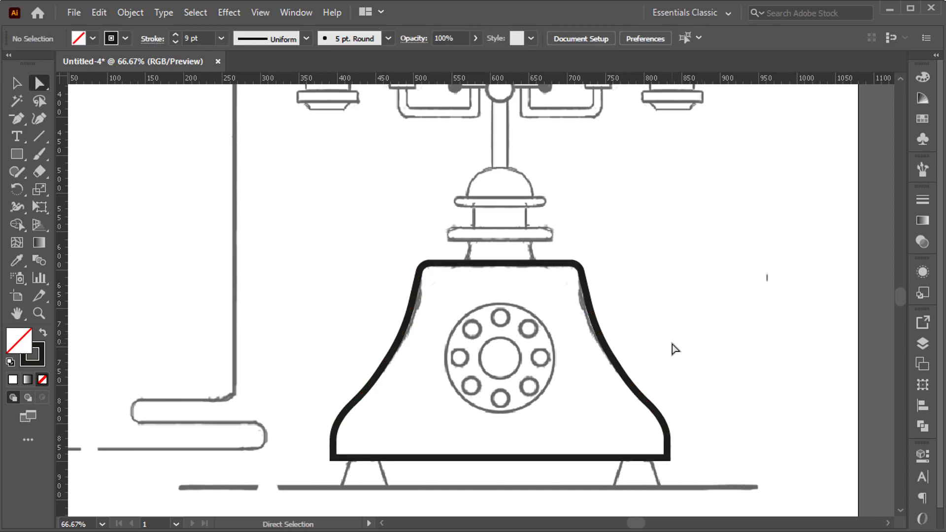
- Draw a circle over the dial's outer ring and set its stroke to 5 pt
drag(496, 359, 551, 382)
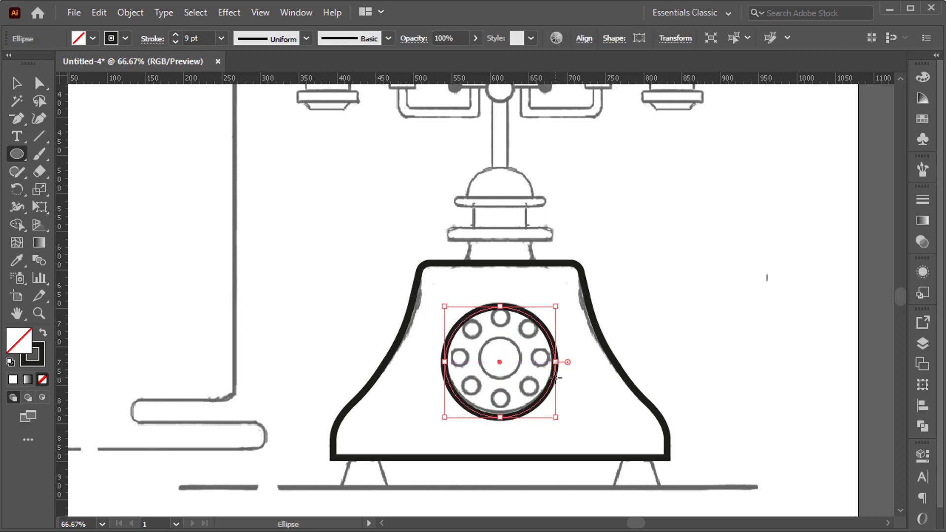
key(v)
click(176, 43)
click(176, 42)
click(176, 42)
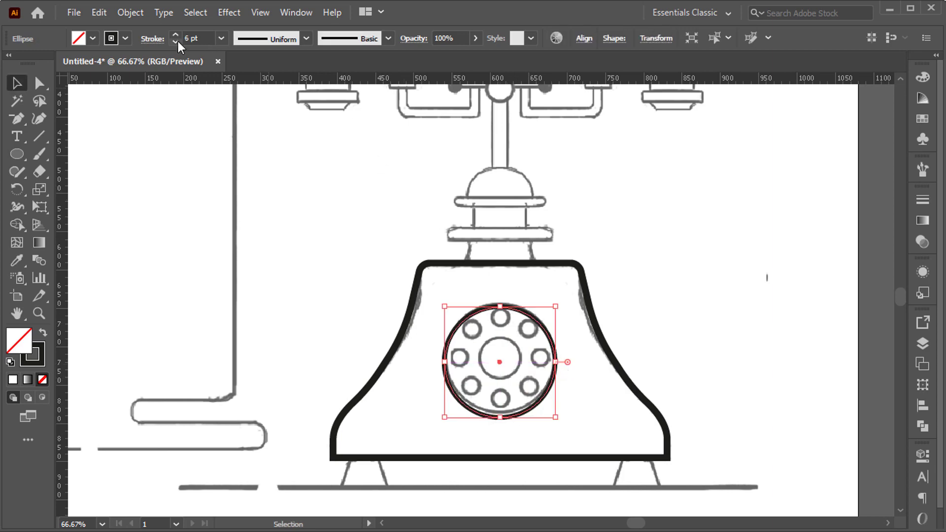
click(176, 43)
- Move the dial circle onto the sketched ring and center it horizontally on the phone body
scroll(498, 363, up, 2)
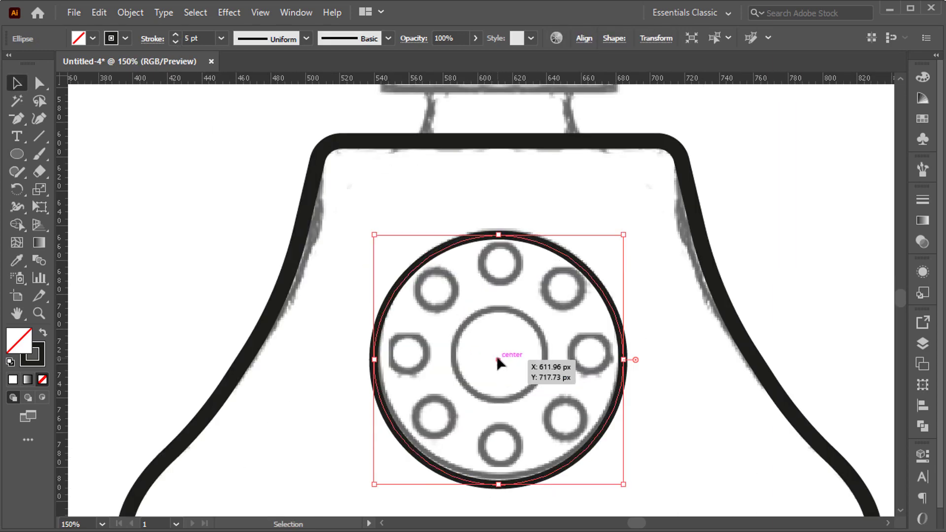
drag(498, 361, 494, 357)
click(307, 313)
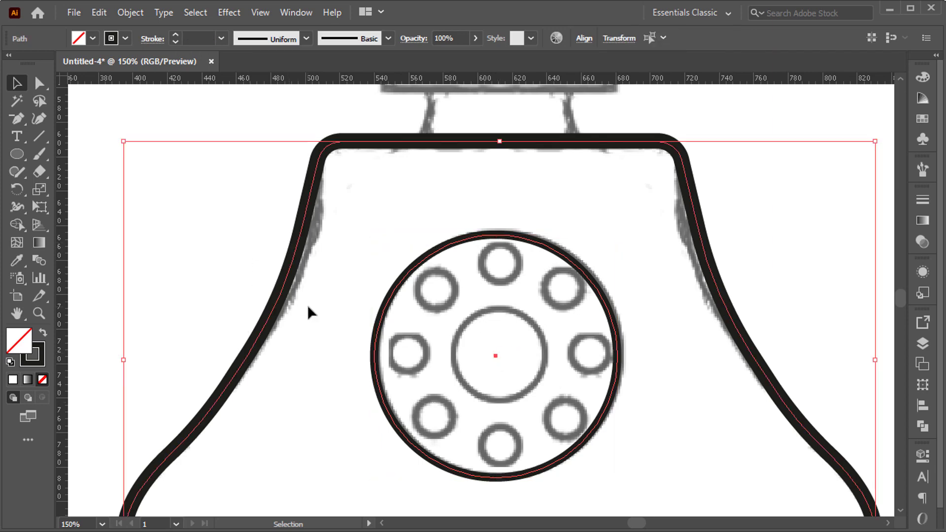
click(584, 37)
click(513, 101)
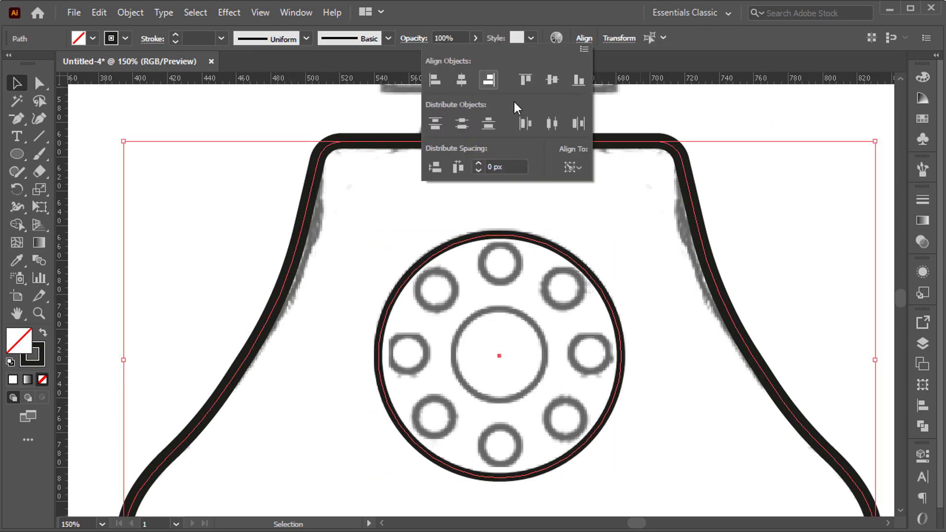
click(742, 222)
- Duplicate the dial circle in place, scale the copy down to the inner ring and set its stroke to 4 pt
click(606, 295)
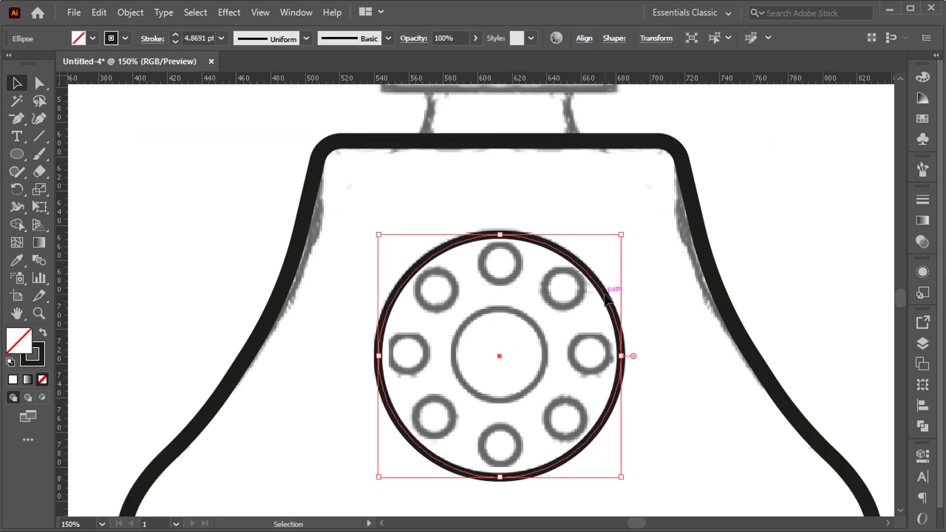
click(103, 13)
click(135, 84)
click(102, 13)
click(133, 116)
drag(621, 235, 549, 286)
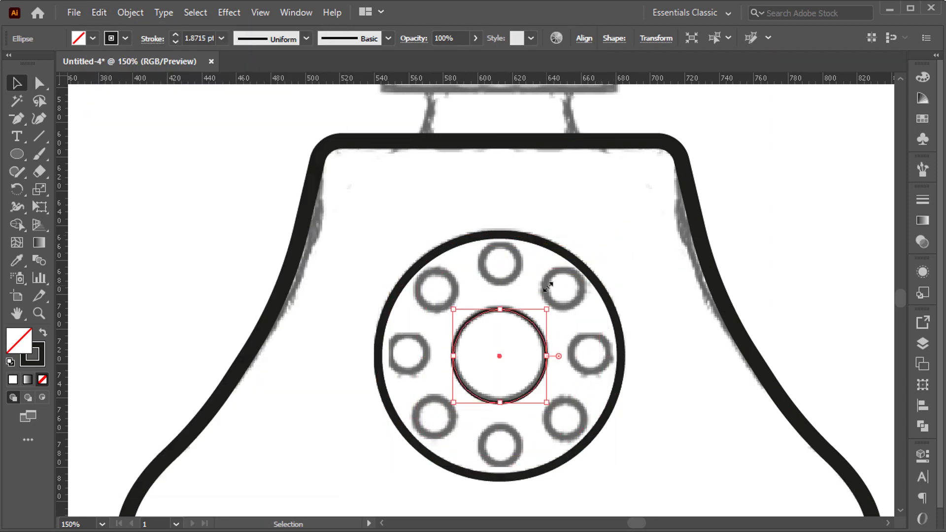
click(176, 35)
click(453, 199)
- Draw a small circle for the dial's uppermost finger hole and set its stroke to 2 pt
key(l)
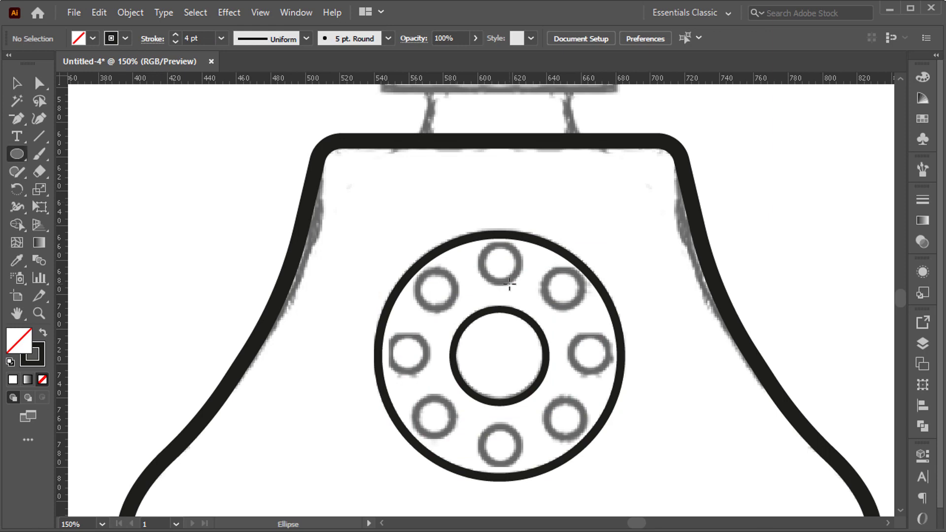
key(ctrl+plus)
drag(496, 265, 518, 265)
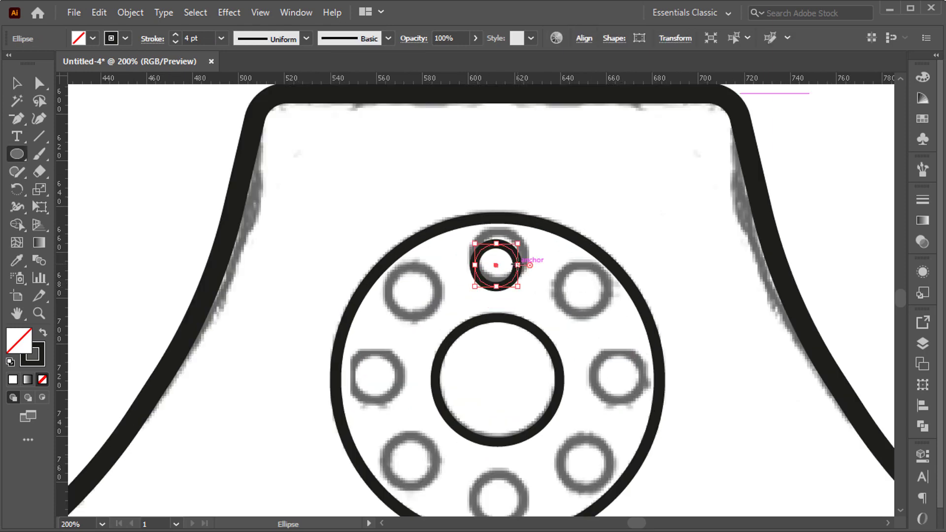
click(176, 42)
click(176, 42)
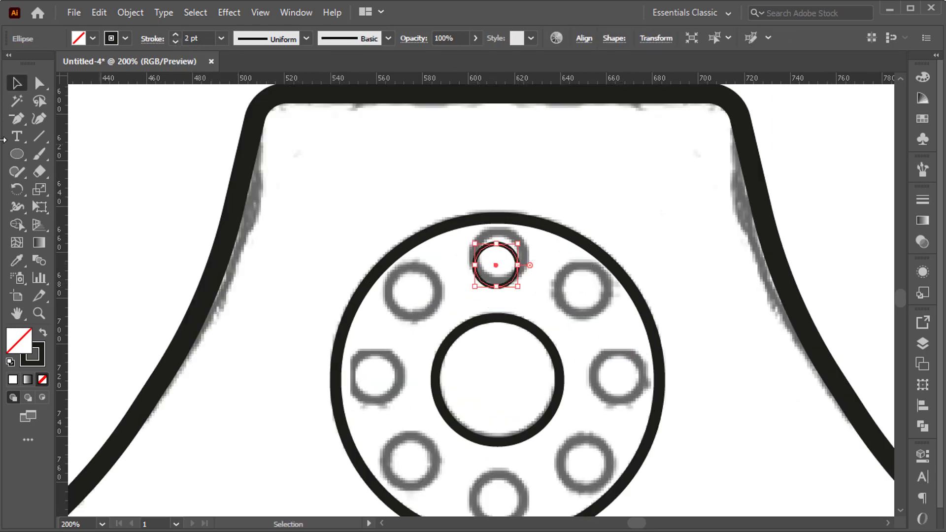
- Center the small finger-hole circle horizontally on the dial's outer ring
key(v)
drag(460, 179, 523, 325)
click(583, 38)
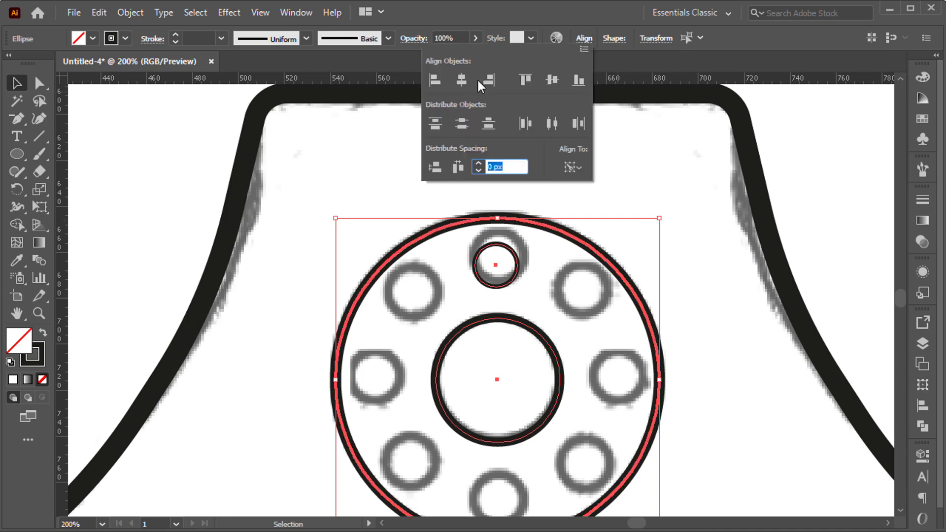
click(478, 81)
click(555, 235)
- Create a copy of the finger-hole circle rotated around the dial's center by 360/10 degrees
click(518, 260)
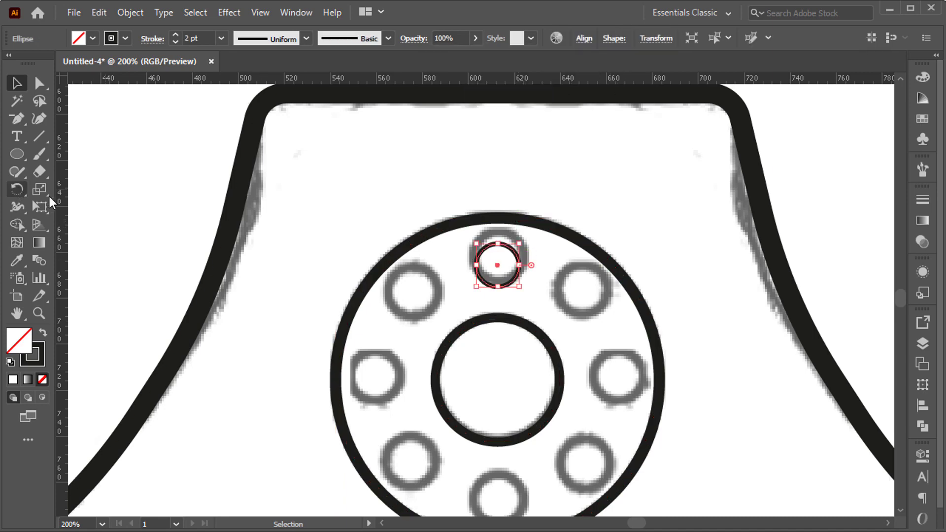
key(r)
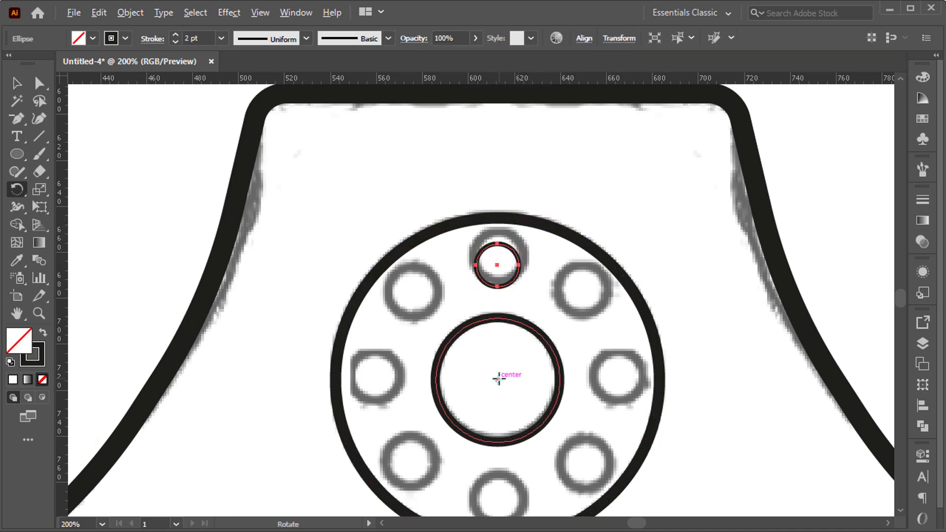
alt+click(499, 379)
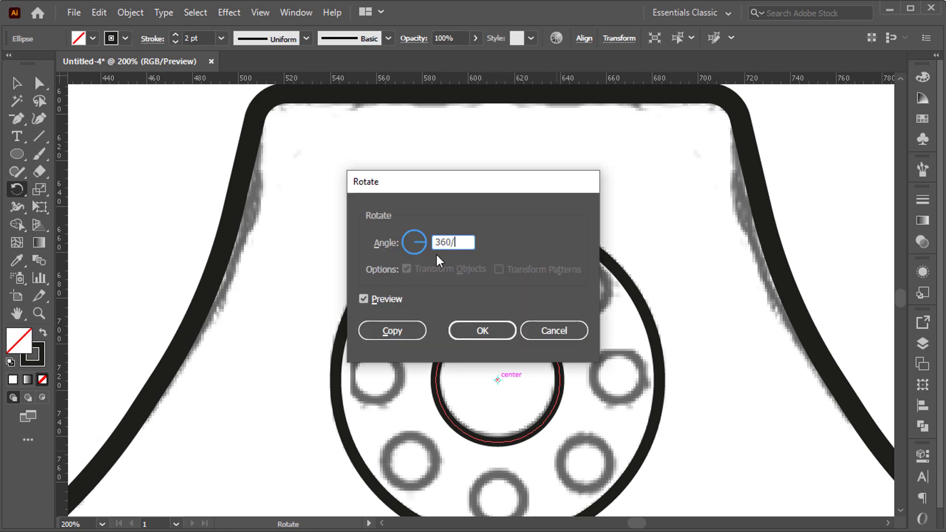
text(360/10)
click(393, 330)
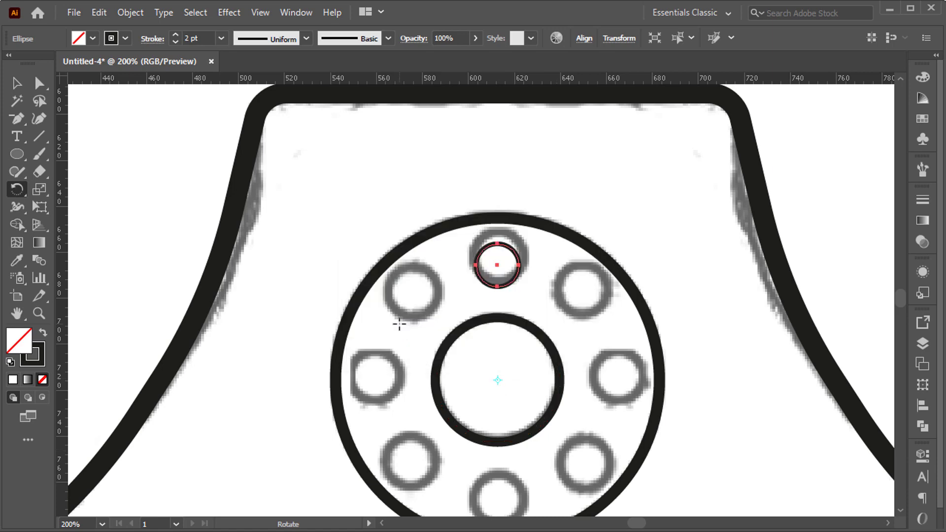
- Repeat the rotated copy until ten finger holes ring the dial
key(ctrl+d)
key(ctrl+d)
key(ctrl+d)
key(ctrl+d)
key(ctrl+d)
key(ctrl+d)
key(ctrl+d)
key(ctrl+d)
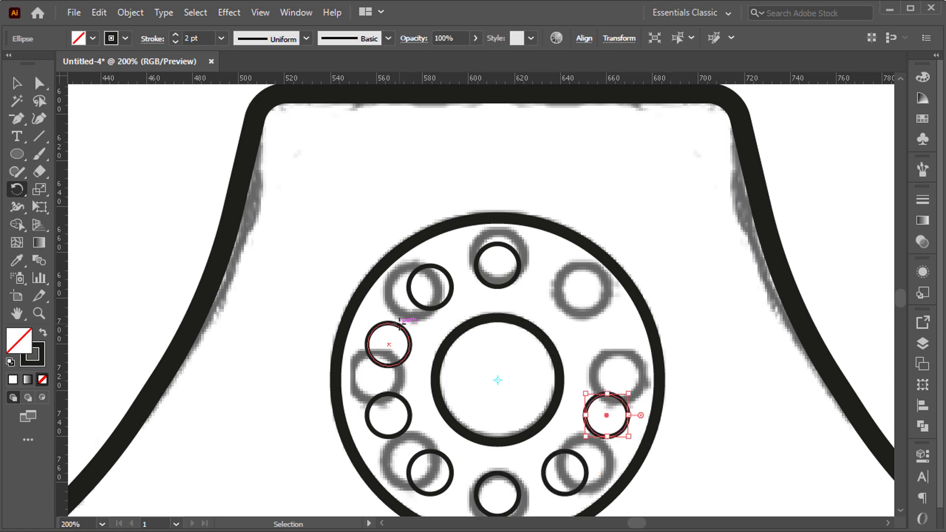
key(v)
click(365, 226)
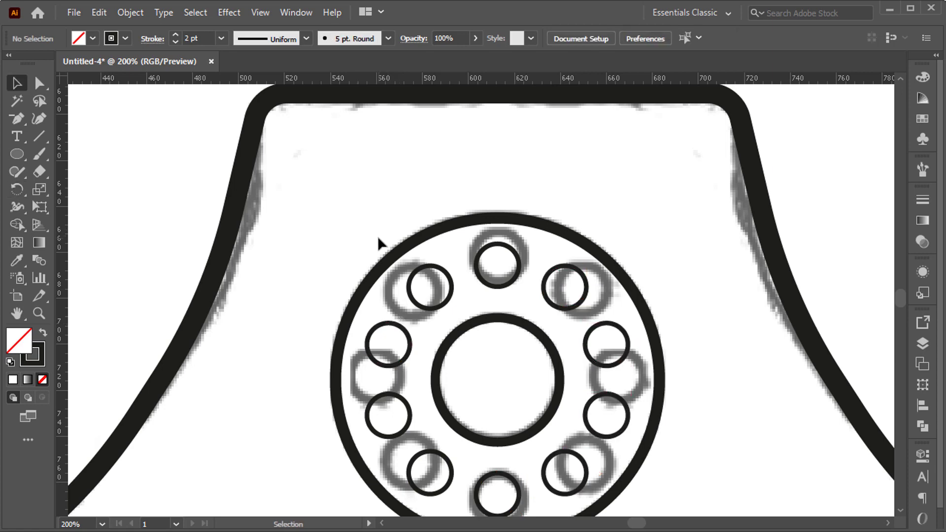
- Draw a rectangle for the neck between the body's top edge and the lower collar
scroll(377, 236, down, 3)
scroll(420, 197, up, 3)
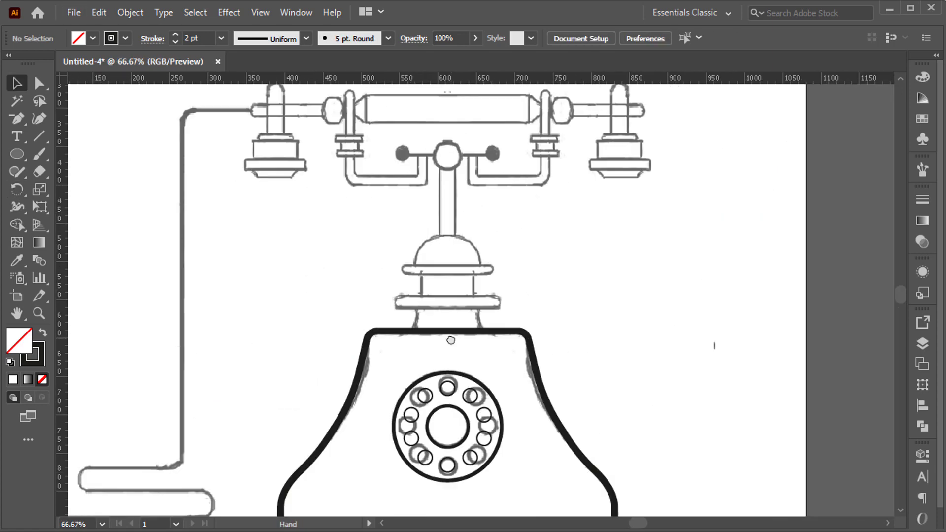
scroll(428, 321, up, 2)
key(m)
drag(382, 316, 528, 369)
- Center the neck rectangle horizontally on the phone body
key(v)
drag(360, 340, 370, 372)
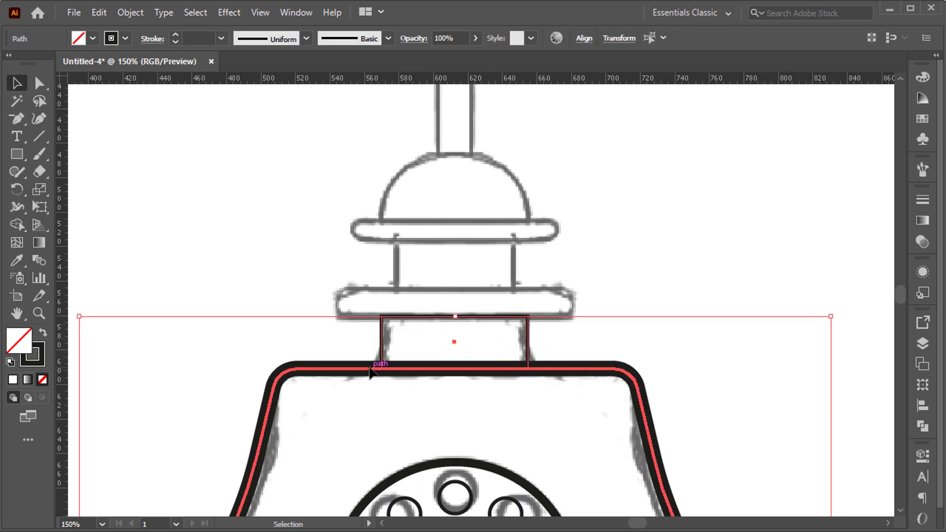
click(581, 41)
click(464, 81)
click(631, 225)
click(630, 226)
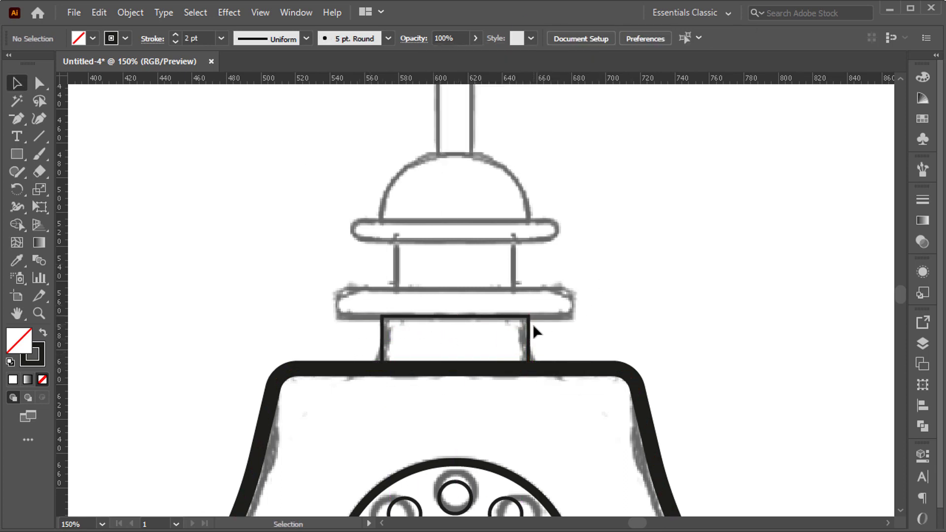
- Set the neck rectangle's stroke to 4 pt
click(530, 325)
click(175, 36)
click(176, 36)
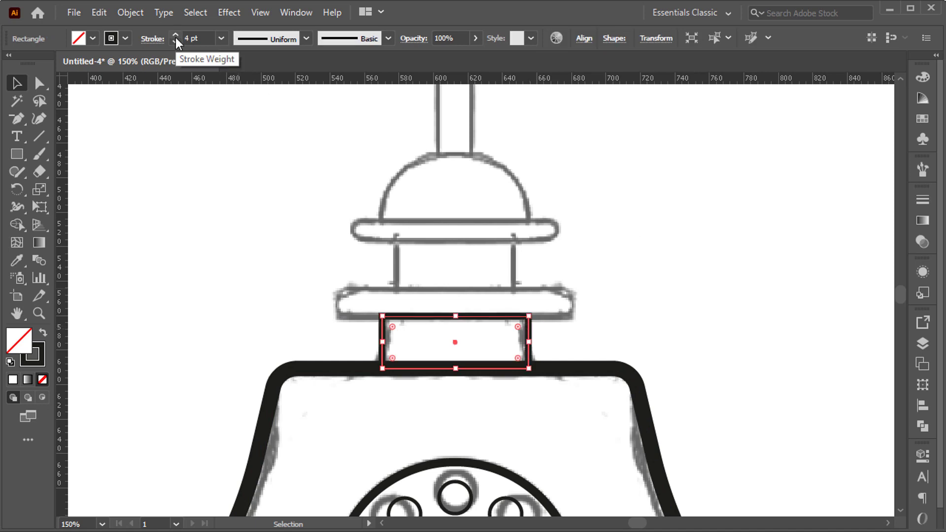
- Set the neck shape's stroke to 5 pt and taper it symmetrically so its top edge is narrower, using perspective distortion
click(175, 36)
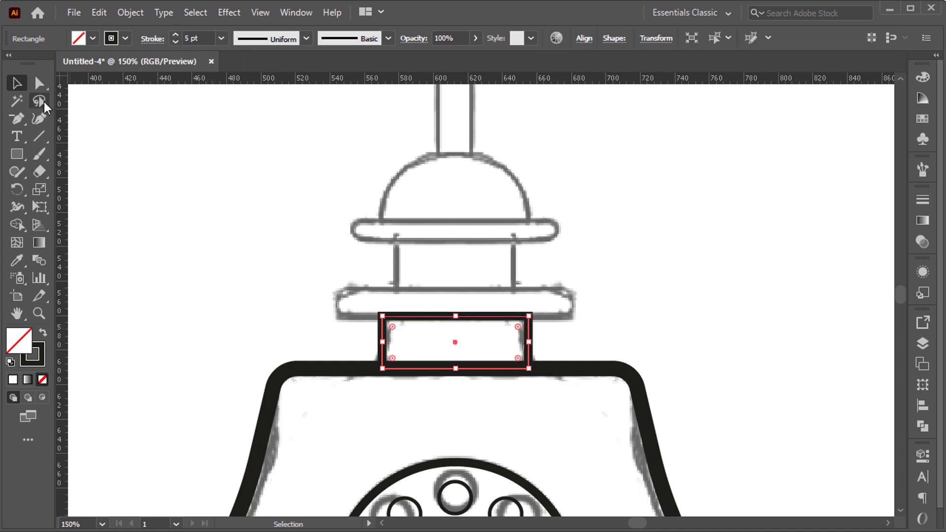
click(40, 207)
drag(382, 316, 388, 317)
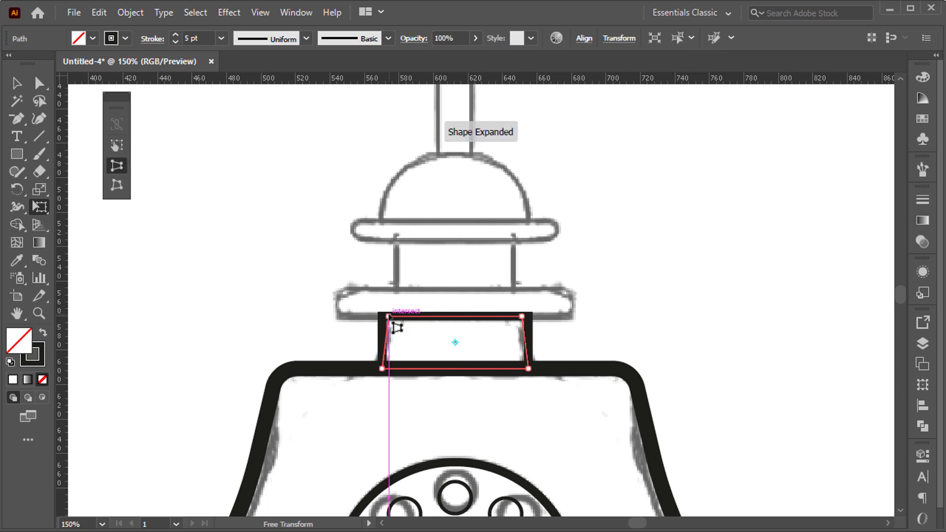
- Add an anchor point midway along each slanted side of the neck and nudge both points inward
drag(17, 118, 74, 136)
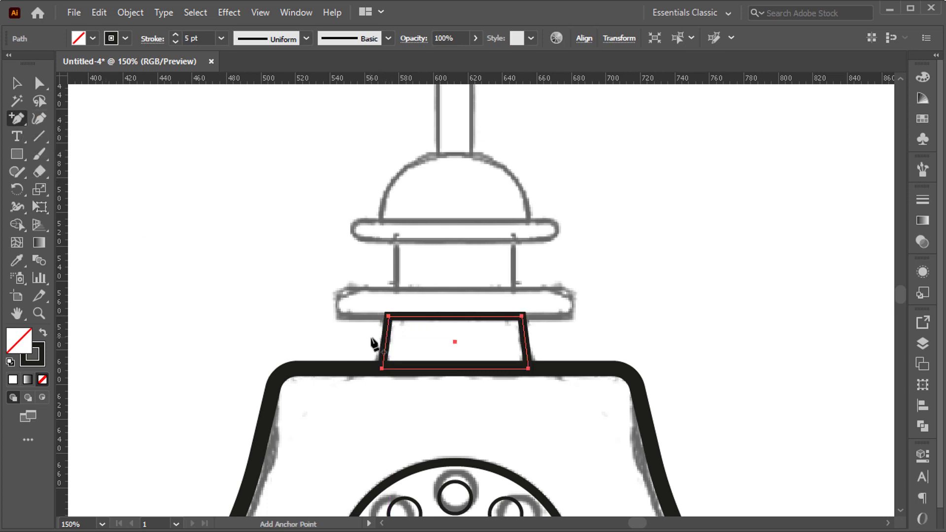
click(385, 342)
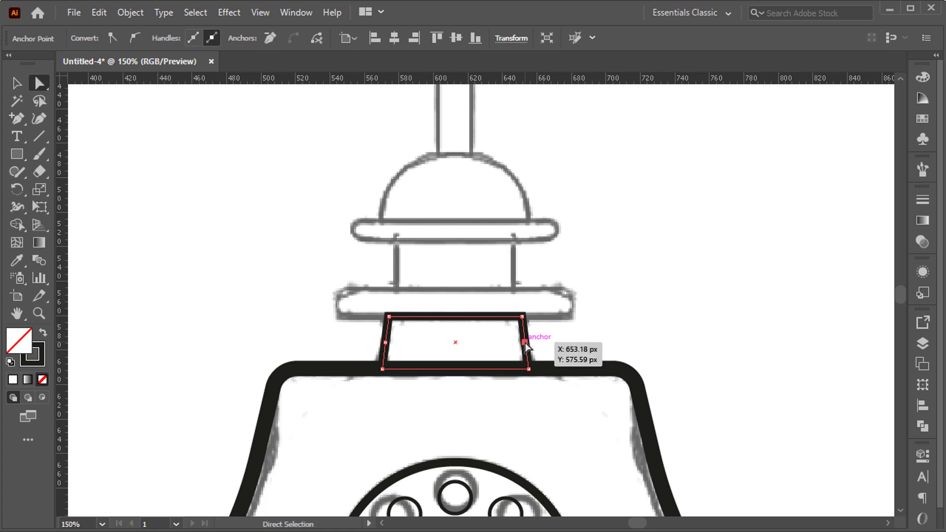
key(Left)
key(Left)
key(Left)
click(384, 343)
key(Right)
key(Right)
key(Right)
key(Right)
key(Right)
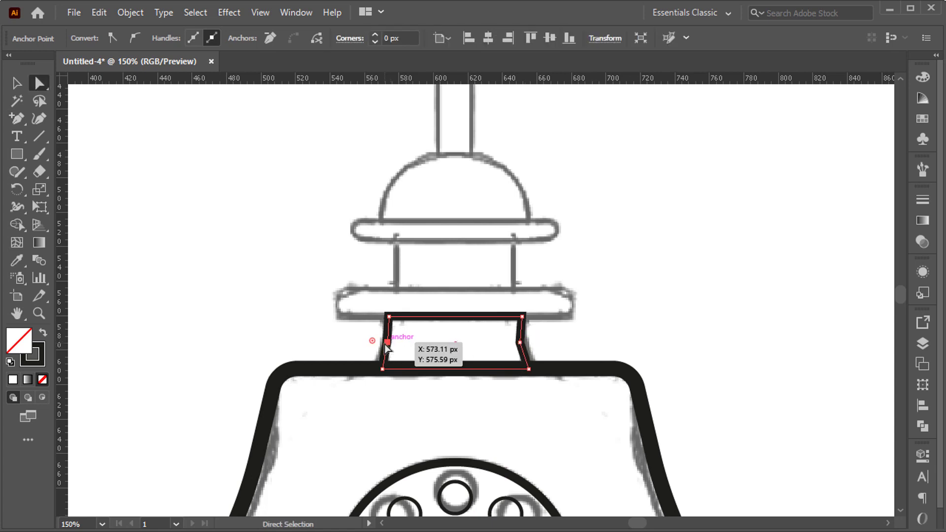
key(Left)
key(Left)
key(Left)
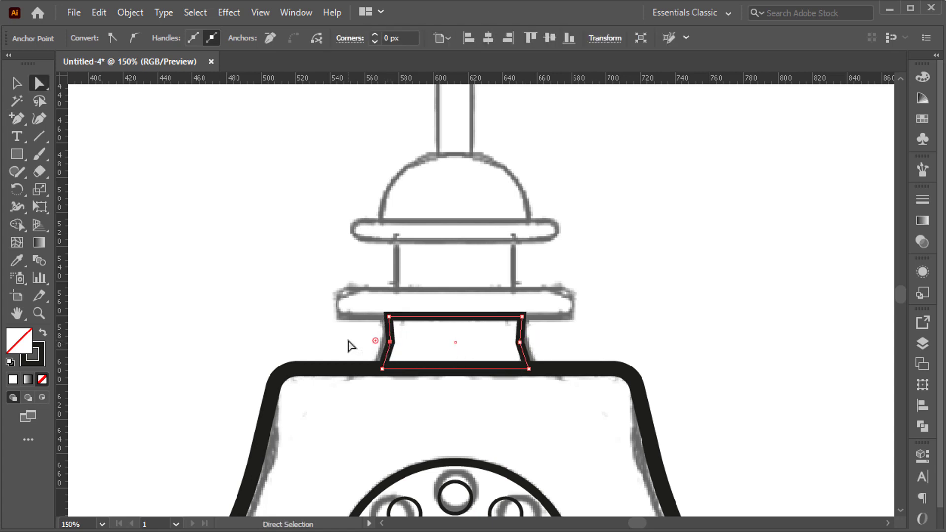
- Round the neck's two side midpoints together into smooth concave curves with a corner radius of about 50 px
shift+click(520, 343)
drag(534, 341, 604, 335)
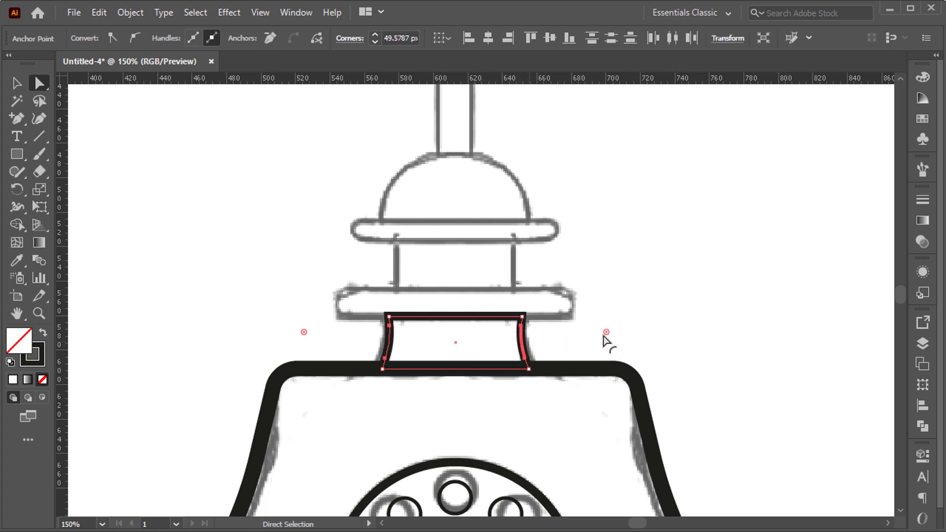
key(v)
click(605, 337)
- Draw a rectangle over the sketched lower collar and center it and the neck horizontally on the phone body
drag(339, 287, 573, 316)
key(v)
drag(393, 306, 466, 376)
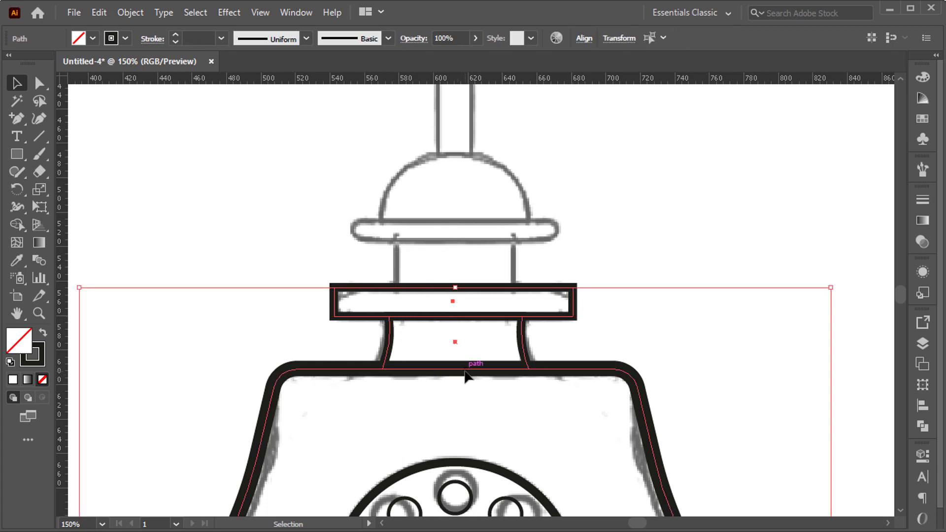
click(467, 369)
click(582, 42)
click(463, 80)
click(587, 220)
- Round the corners of the lower collar rectangle until its ends are fully rounded
key(a)
click(586, 219)
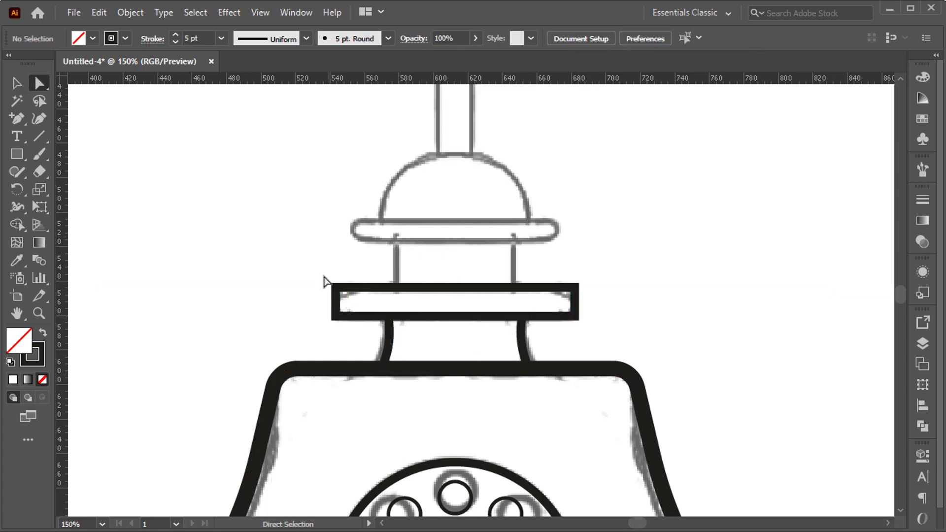
drag(314, 270, 345, 322)
drag(560, 278, 554, 303)
click(539, 258)
- Draw a rectangle about 69 by 28 px for the upper neck on top of the lower collar
drag(507, 264, 505, 313)
drag(394, 289, 514, 335)
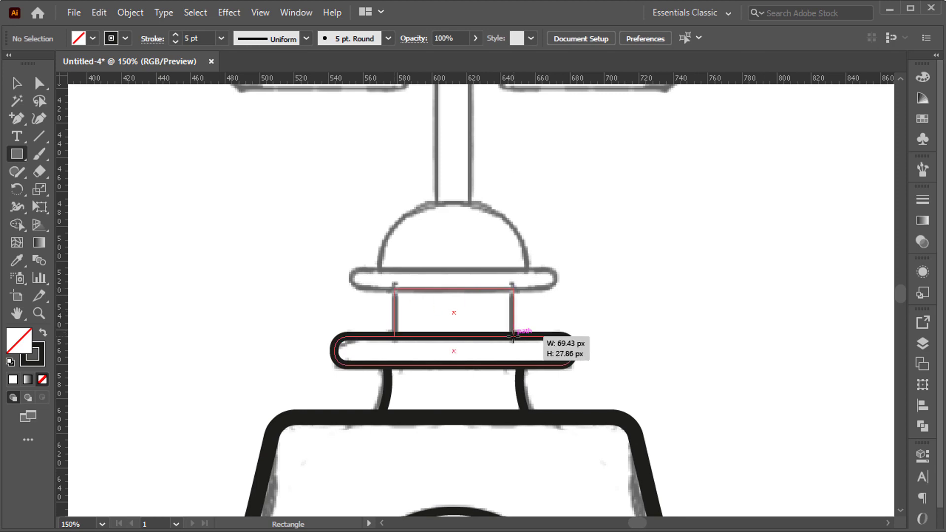
key(v)
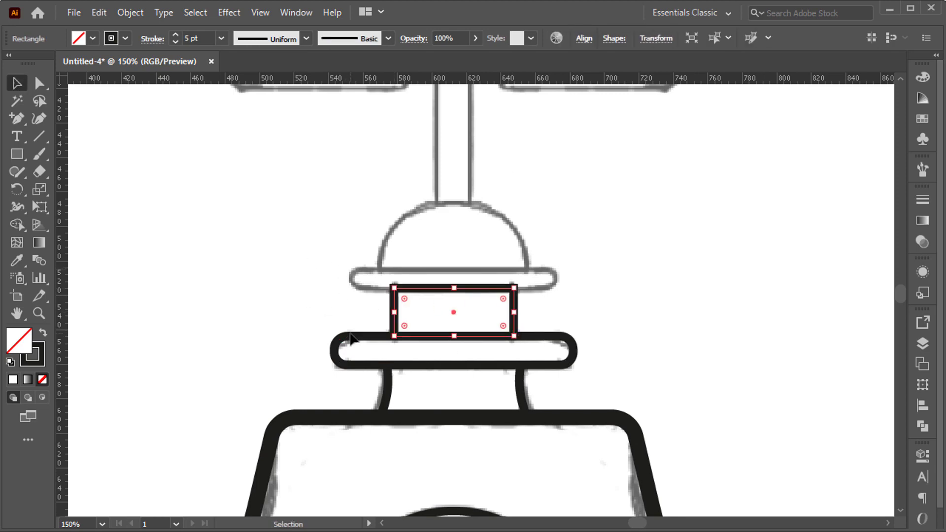
- Duplicate the rounded collar above the upper neck and shrink the copy to fit the sketched upper collar
drag(353, 340, 353, 262)
drag(454, 259, 451, 270)
drag(338, 278, 354, 278)
drag(574, 279, 557, 278)
- Center both collars and the upper neck horizontally with one another
drag(264, 231, 527, 339)
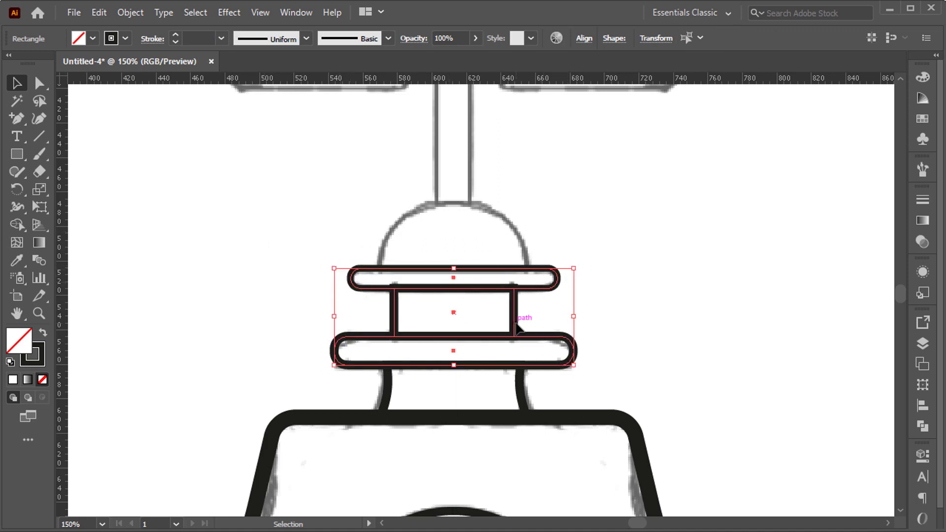
click(584, 38)
click(460, 79)
click(571, 221)
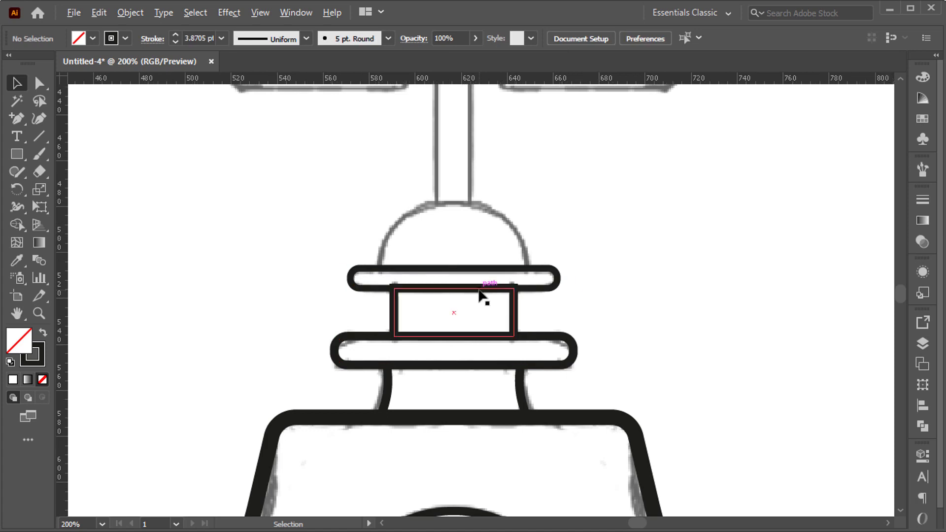
- Draw the dome on the upper collar as a rectangle with fully rounded top corners, and align it with the collar
scroll(481, 295, up, 2)
key(m)
scroll(358, 318, up, 3)
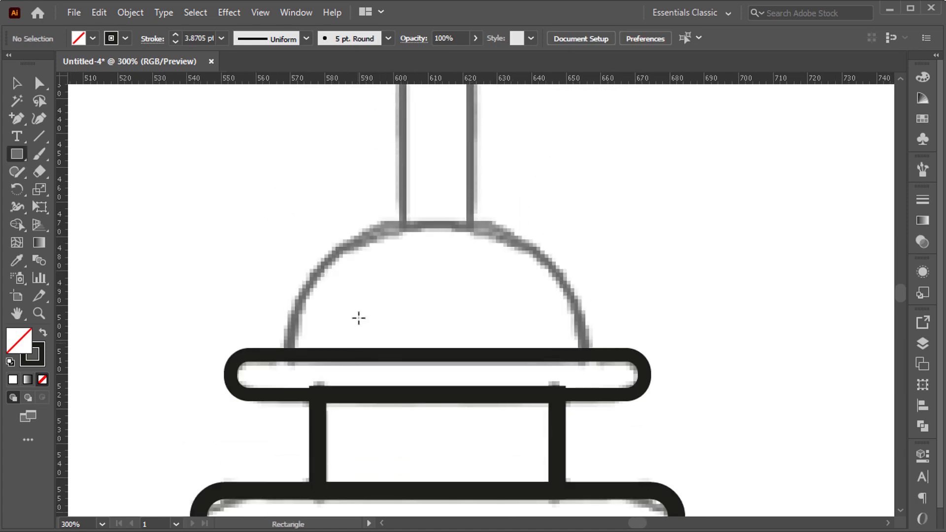
drag(288, 354, 471, 373)
key(a)
key(v)
drag(257, 210, 441, 400)
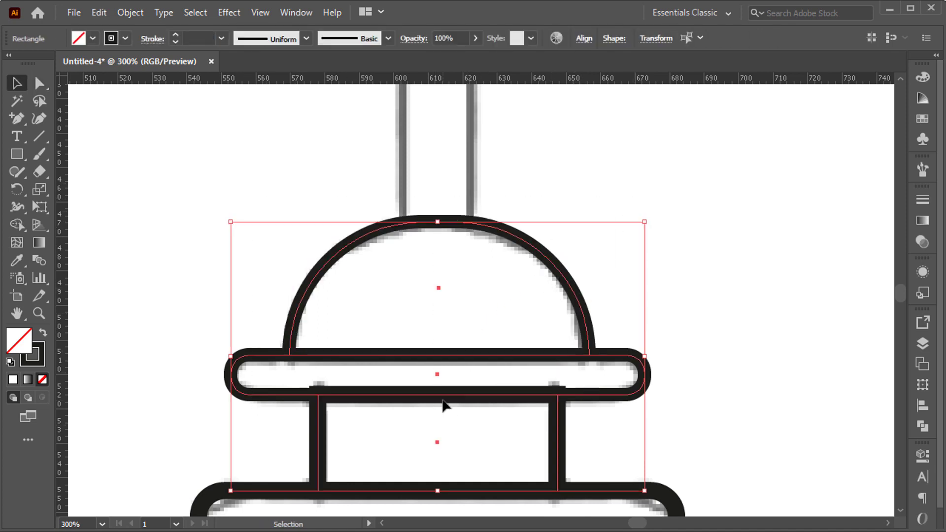
drag(210, 190, 571, 439)
click(604, 423)
key(ctrl+minus)
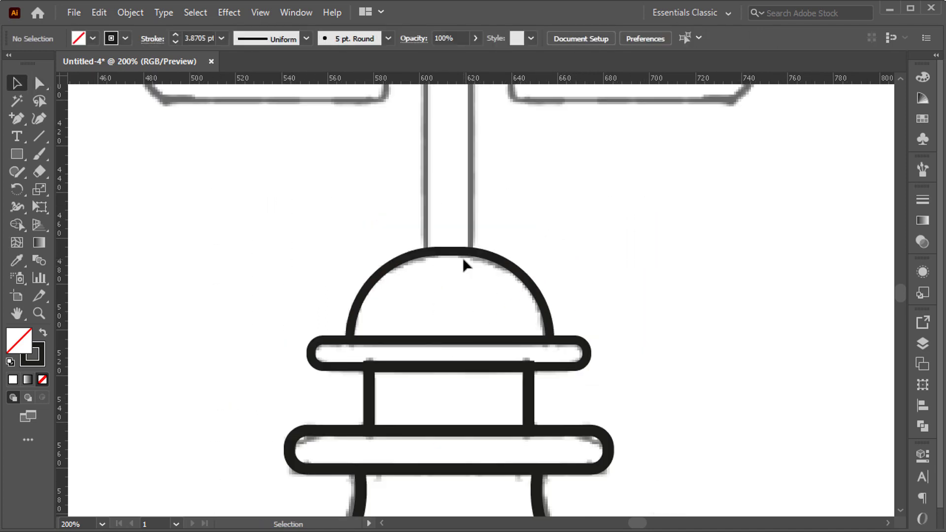
- Draw a tall, narrow rectangle for the stem from the dome's top up to the sketched ring
drag(450, 271, 452, 422)
drag(426, 199, 471, 399)
scroll(471, 398, up, 3)
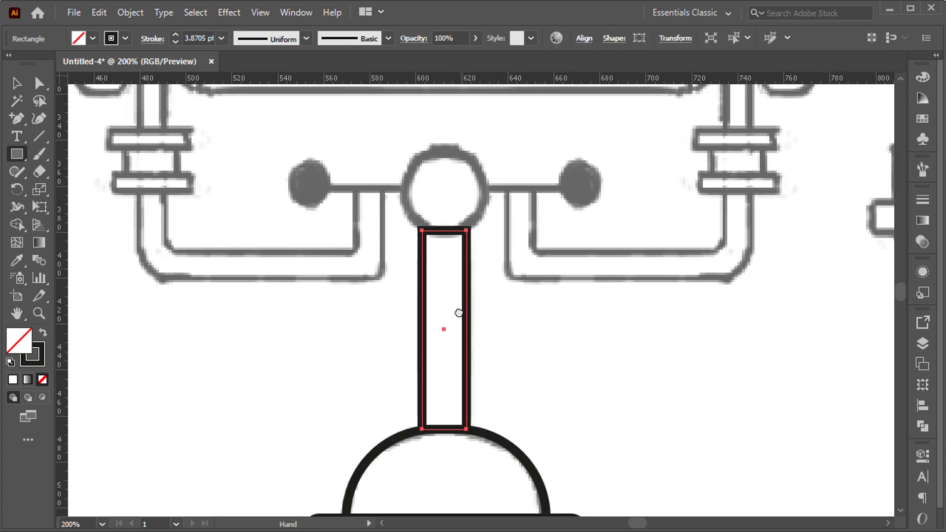
- Draw a circle over the sketched ring at the top of the stem
key(l)
mouse_move(439, 247)
mouse_down()
mouse_move(484, 289)
mouse_move(479, 277)
mouse_move(490, 269)
mouse_up()
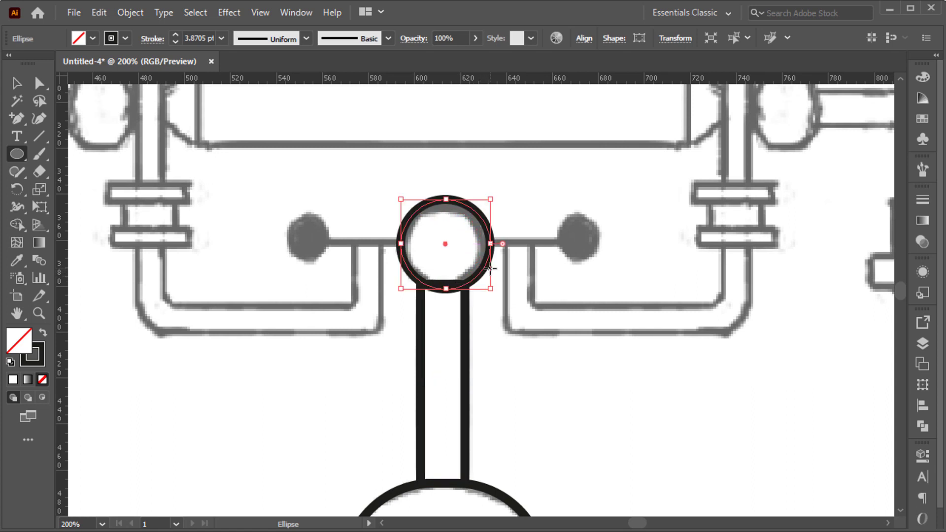
key(v)
drag(488, 202, 487, 202)
- Center the circle and the stem horizontally on the dome
drag(543, 496, 544, 498)
key(ctrl+minus)
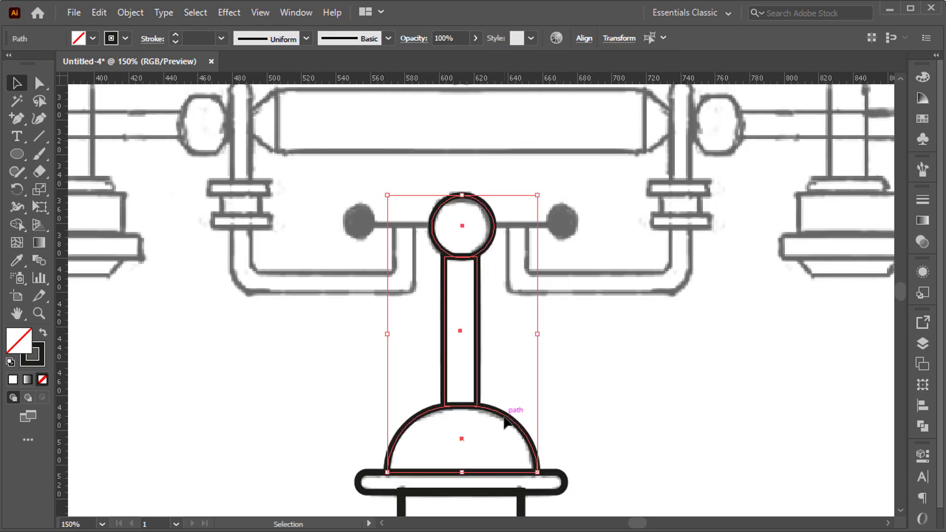
click(530, 433)
click(584, 38)
click(487, 79)
click(588, 309)
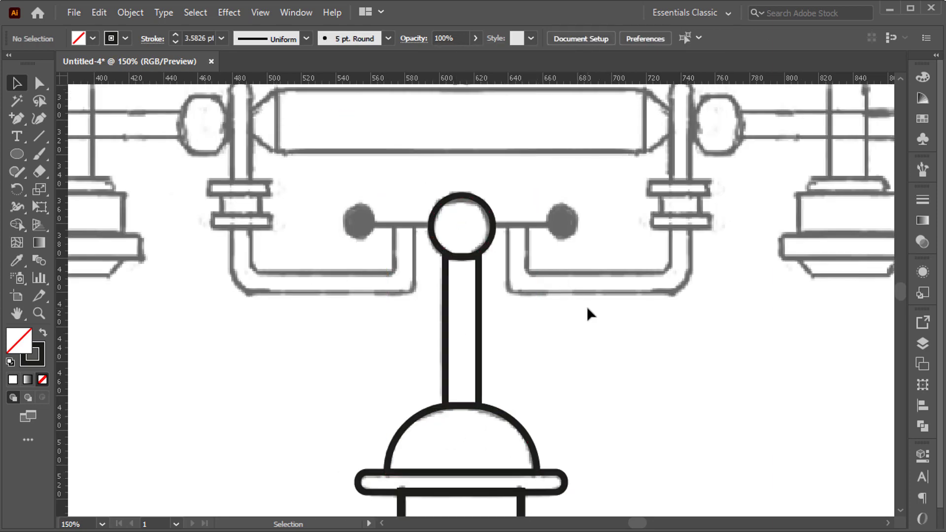
- Draw a straight horizontal 3 pt line through the circle, reaching from one sketched knob to the other
key(p)
key(ctrl+plus)
key(ctrl+plus)
key(ctrl+plus)
click(243, 179)
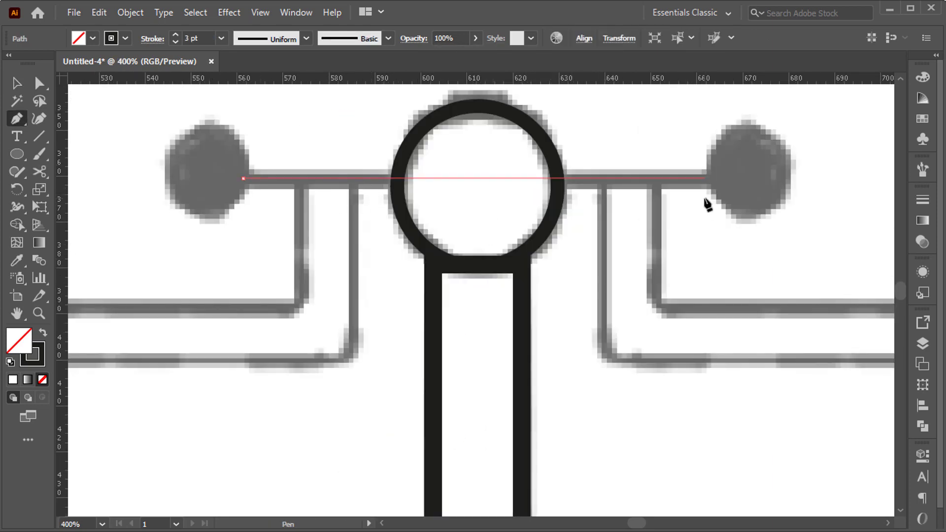
shift+click(707, 199)
key(v)
click(696, 217)
- Remove the part of the horizontal line inside the circle with the Shape Builder
drag(574, 144, 524, 201)
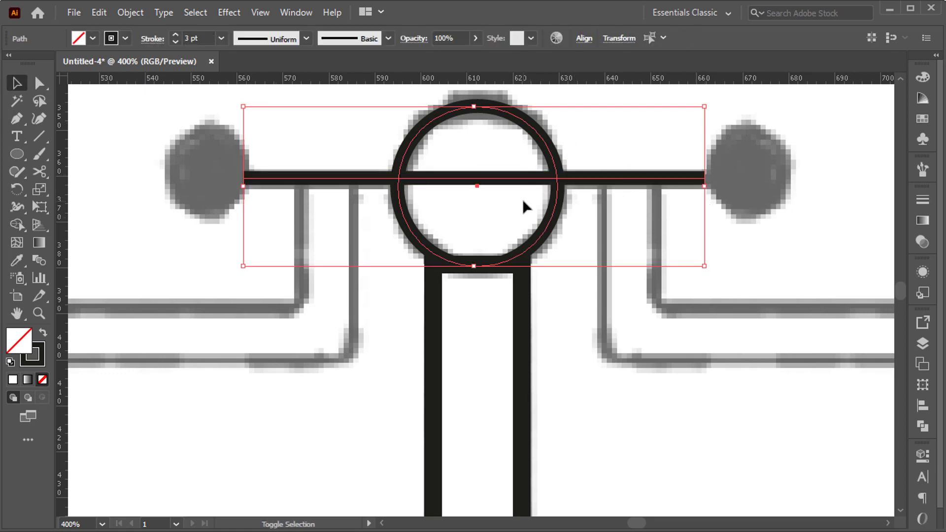
key(shift+m)
alt+click(508, 178)
key(v)
click(586, 207)
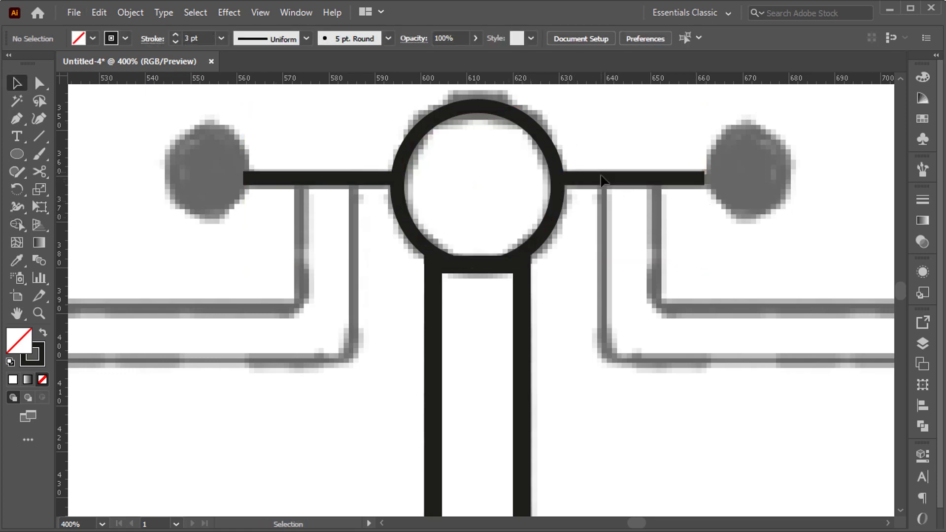
- Group the two remaining line pieces and center the group vertically on the circle
click(601, 178)
shift+click(354, 180)
key(ctrl+g)
shift+click(397, 219)
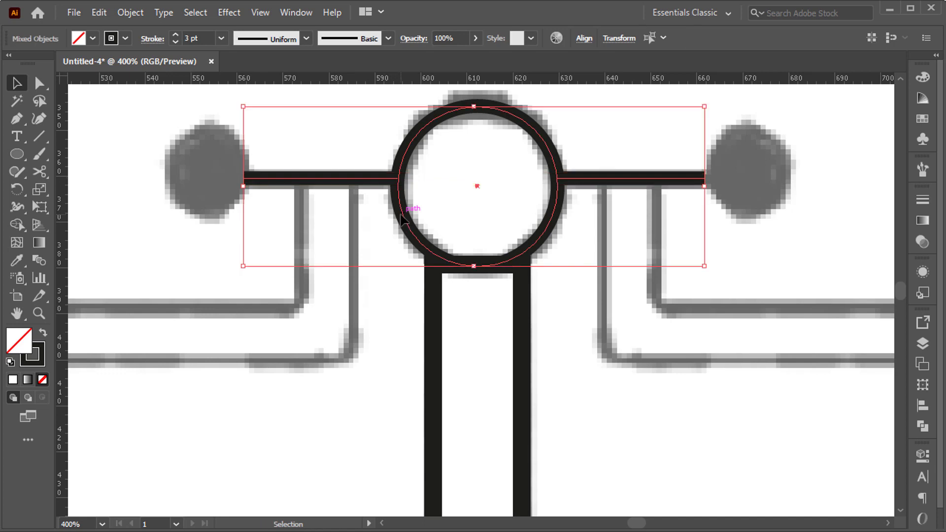
click(397, 220)
click(584, 39)
click(552, 80)
click(613, 131)
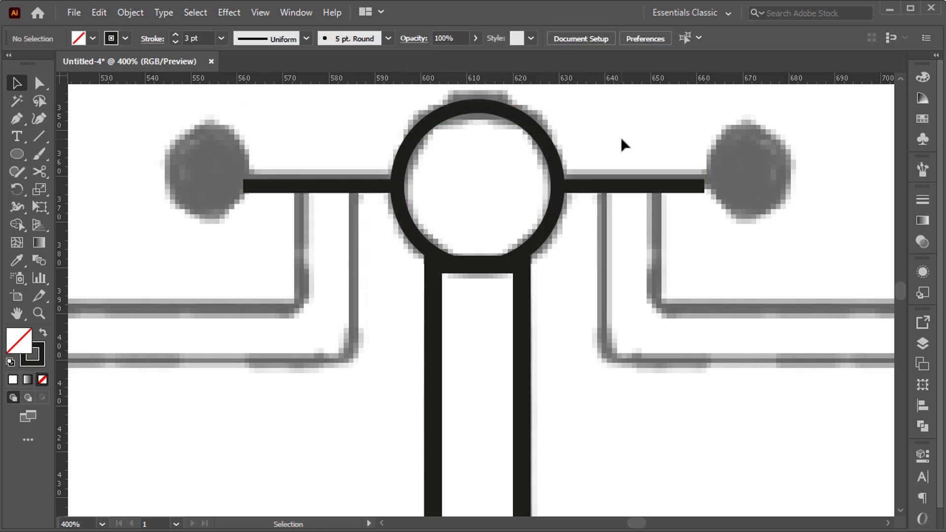
- Draw a circle for the knob at the right end of the line, with a solid dark fill and no stroke
key(l)
mouse_move(743, 175)
mouse_down()
mouse_move(783, 205)
mouse_move(787, 188)
mouse_move(789, 198)
mouse_up()
key(shift+x)
key(v)
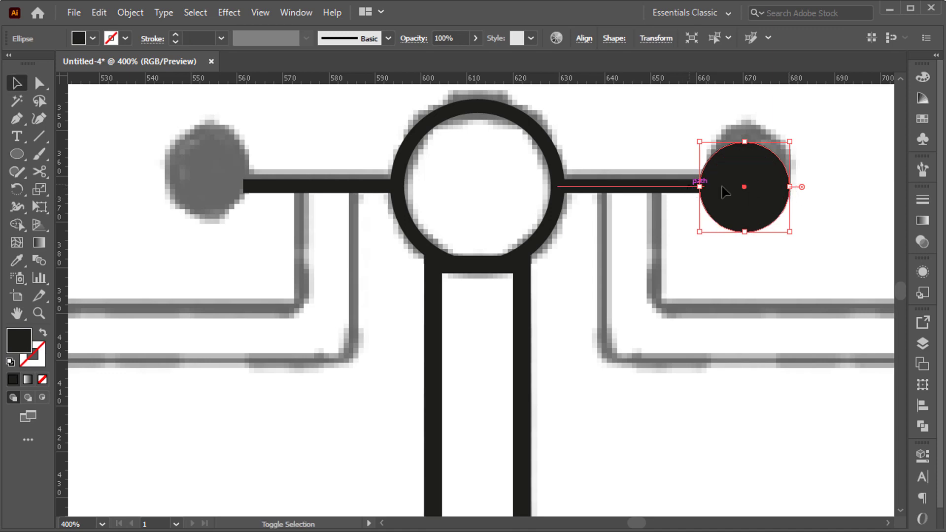
- Reflect a copy of the filled knob across the vertical axis through the ring's center onto the line's other end
key(o)
alt+click(477, 255)
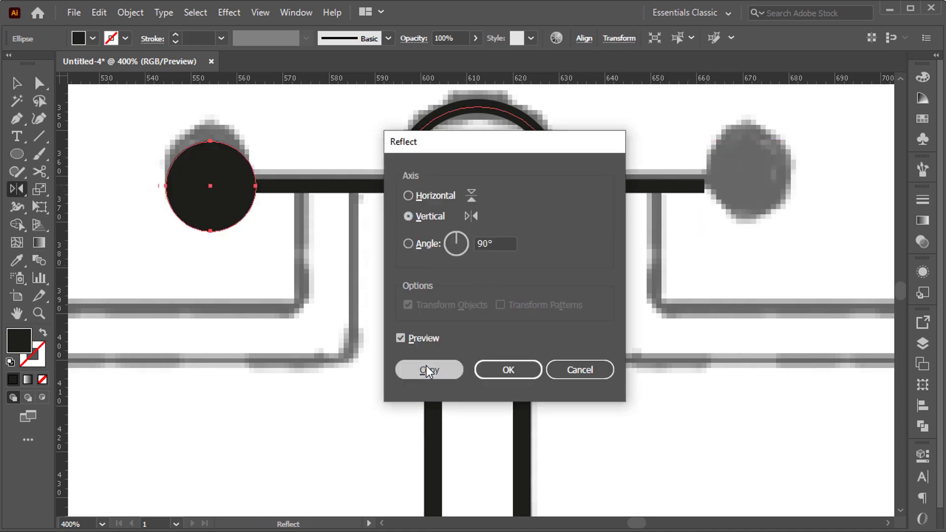
click(427, 365)
key(v)
click(255, 277)
key(ctrl+minus)
key(ctrl+minus)
key(ctrl+minus)
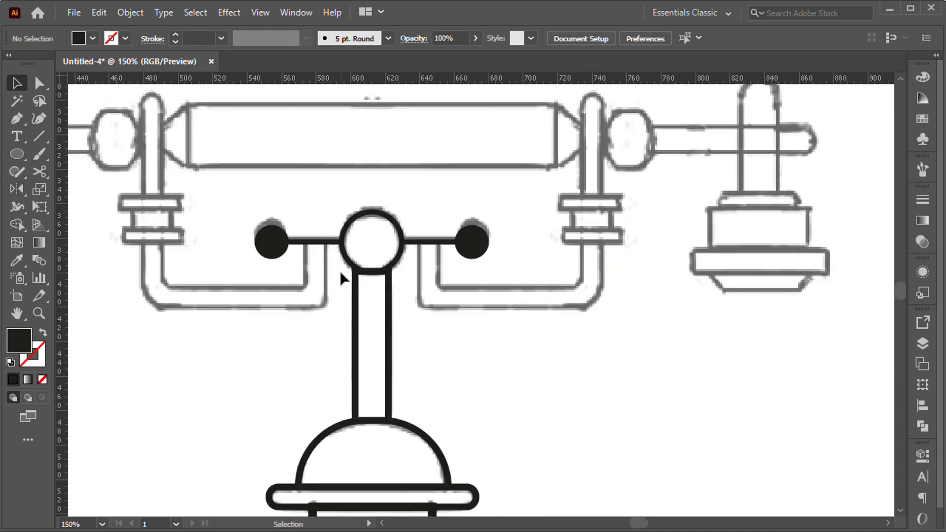
- Draw an unfilled, outlined rectangle over the inner upright of the right cradle arm, below the horizontal line
key(m)
key(ctrl+plus)
key(ctrl+plus)
key(ctrl+plus)
drag(428, 182, 484, 359)
key(shift+x)
key(ctrl+minus)
scroll(483, 357, right, 2)
key(v)
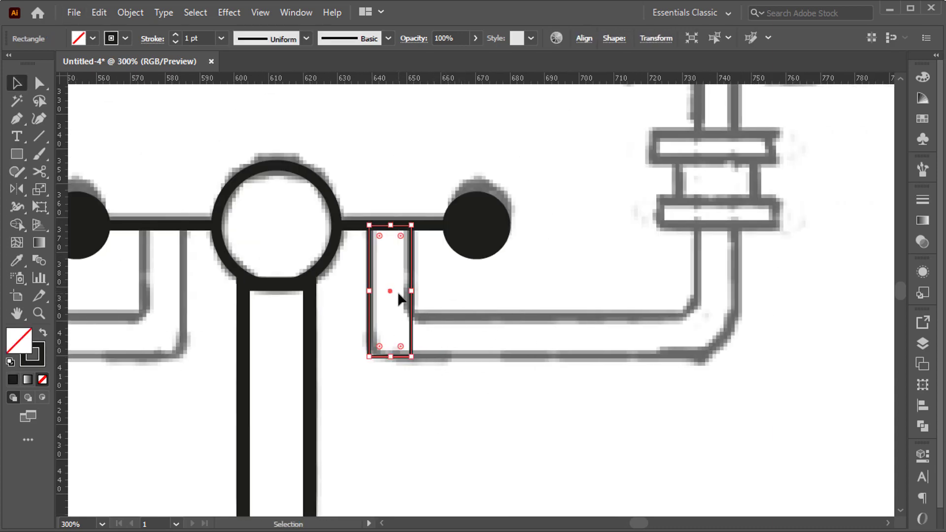
- Copy the upright to the arm's outer end and rotate another copy 90°, stretching it to bridge the two uprights
drag(390, 291, 656, 319)
drag(678, 394, 714, 302)
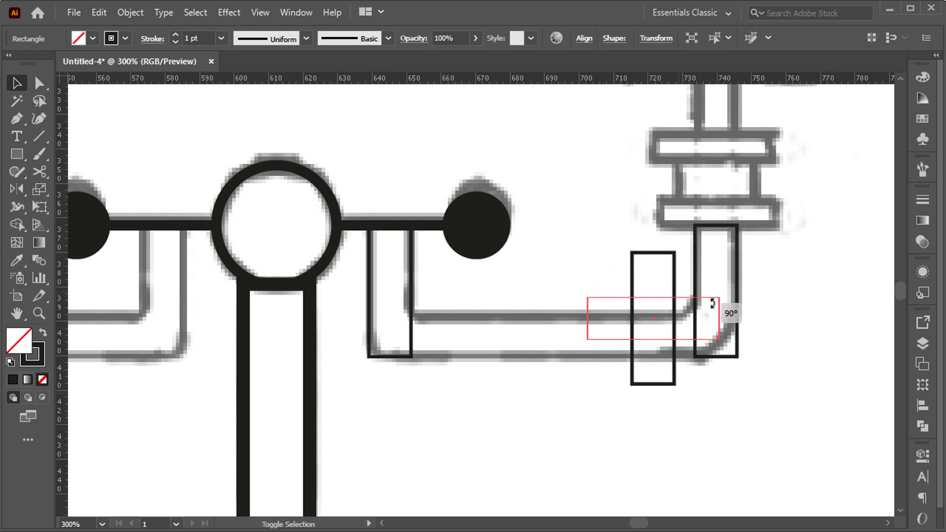
drag(652, 318, 474, 338)
drag(541, 335, 701, 336)
scroll(701, 335, up, 2)
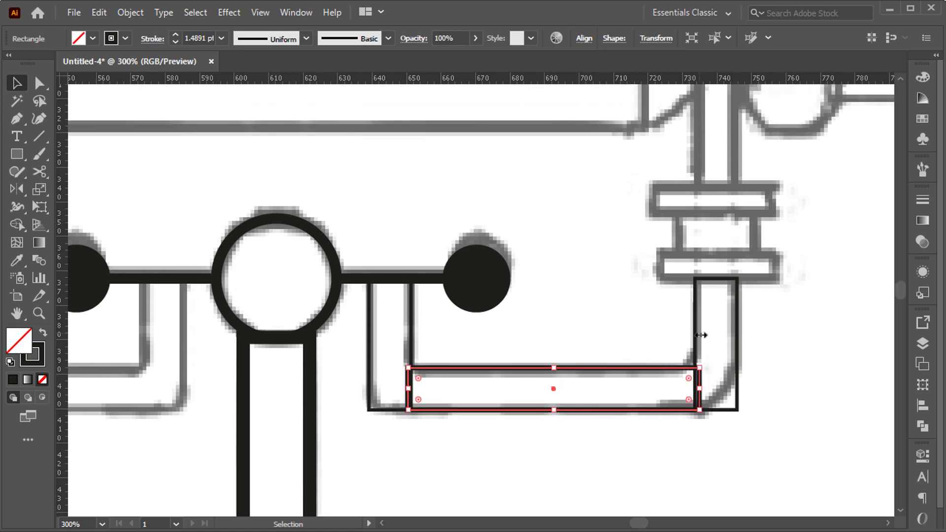
- Merge the two uprights and the horizontal bar into one U-shaped arm with the Shape Builder
drag(353, 383, 733, 422)
key(shift+m)
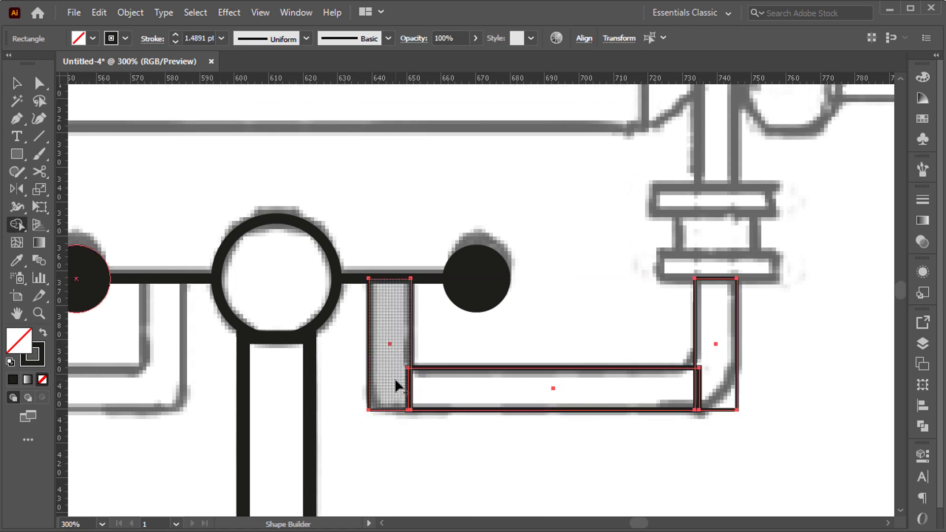
drag(394, 384, 717, 399)
- Draw a rectangle for the lower flange of the coupling at the top of the arm's outer upright
key(m)
scroll(714, 380, up, 2)
scroll(486, 226, right, 2)
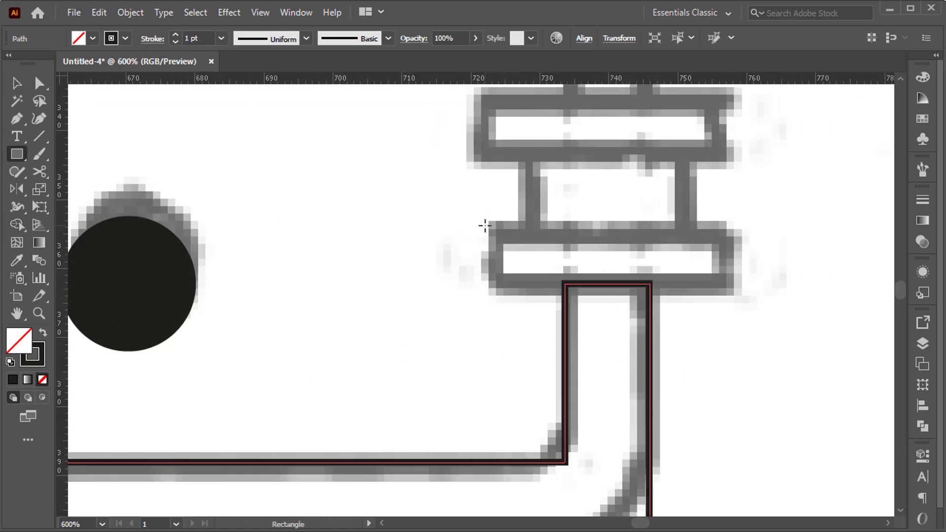
drag(486, 223, 727, 284)
key(v)
scroll(627, 309, down, 1)
- Add a narrower spacer rectangle above the lower flange and a matching flange on top of it
drag(429, 404, 628, 308)
click(627, 308)
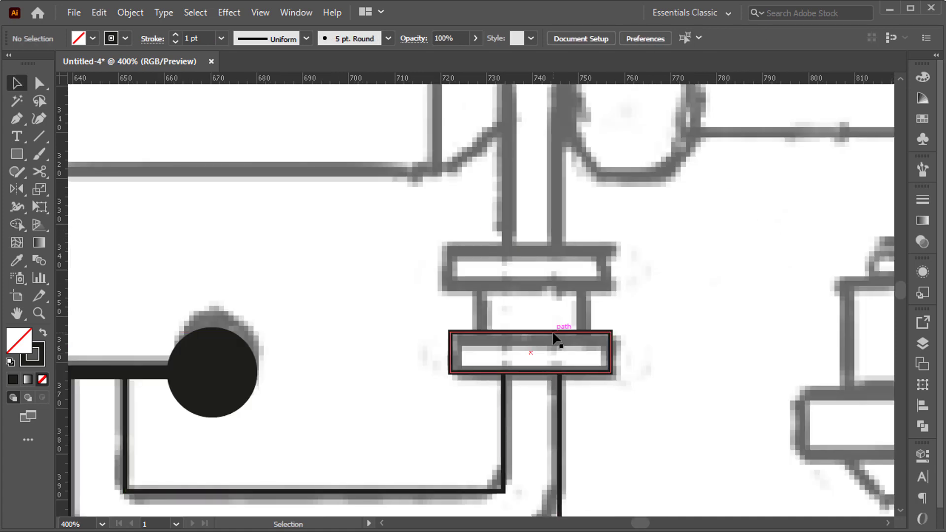
drag(553, 333, 584, 315)
drag(451, 312, 515, 336)
- Center the coupling's two flanges and spacer rectangle horizontally on one another
click(599, 287)
click(582, 40)
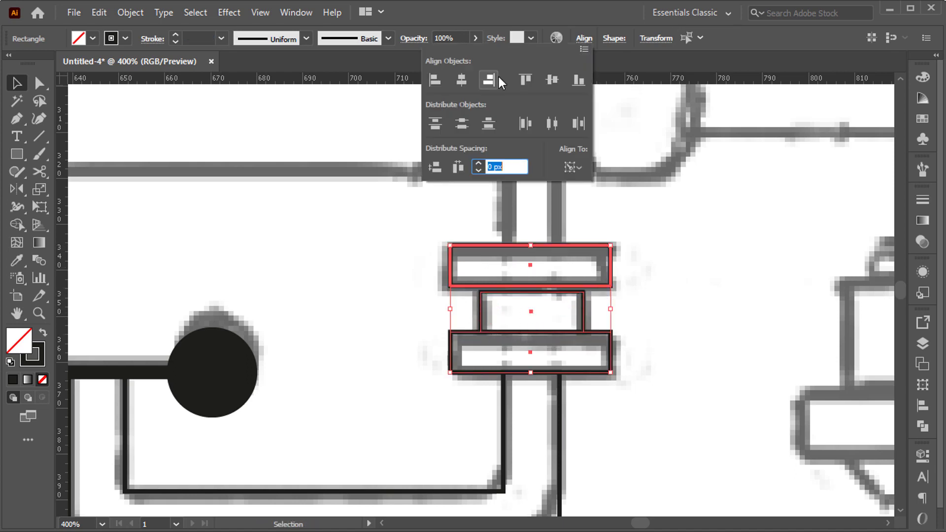
click(462, 80)
click(663, 229)
click(582, 311)
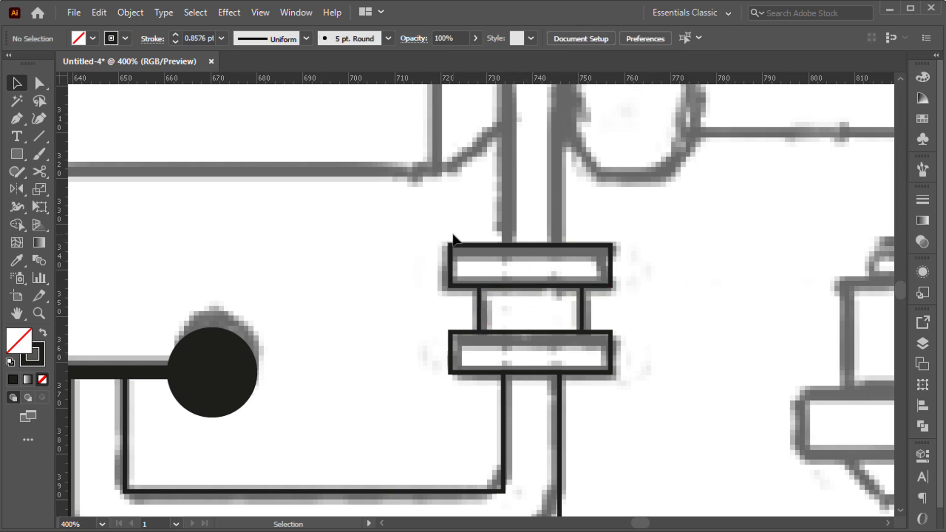
- Draw a tall narrow post rising from the coupling's upper flange to the sketched tip and fully round its top
key(ctrl+minus)
key(ctrl+minus)
scroll(530, 325, up, 2)
mouse_move(522, 430)
mouse_down()
mouse_move(550, 374)
mouse_move(550, 230)
mouse_up()
key(v)
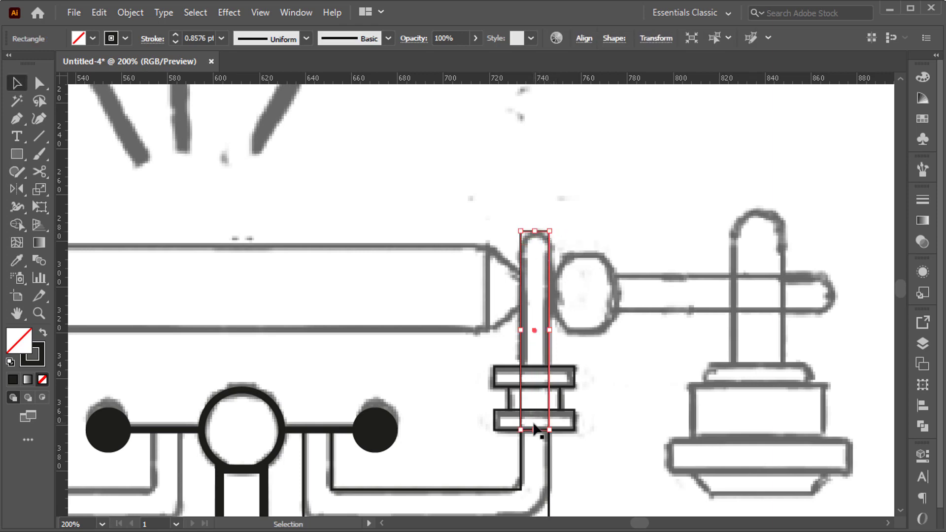
drag(535, 430, 534, 365)
key(a)
drag(566, 218, 548, 240)
click(570, 213)
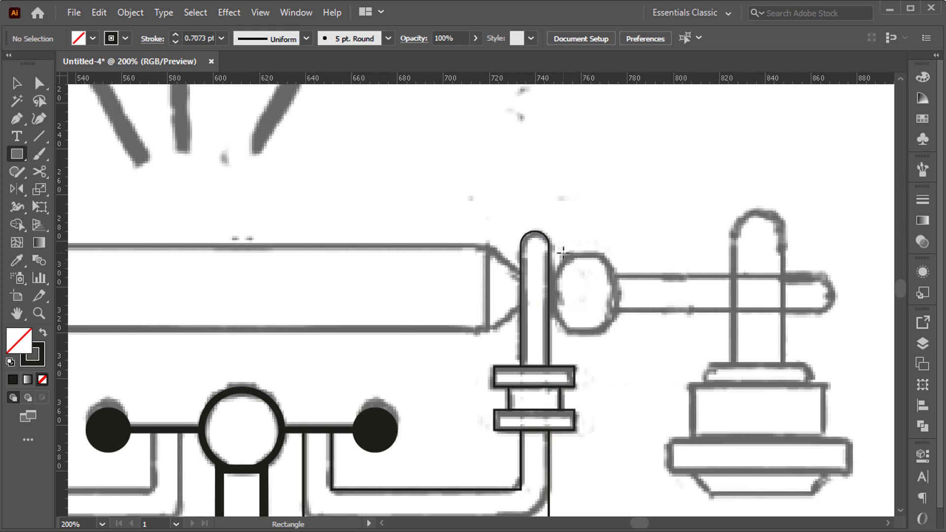
- Draw a rounded knob beside the post and a long thin horizontal bar from the knob to the sketch's outer end
drag(561, 255, 607, 333)
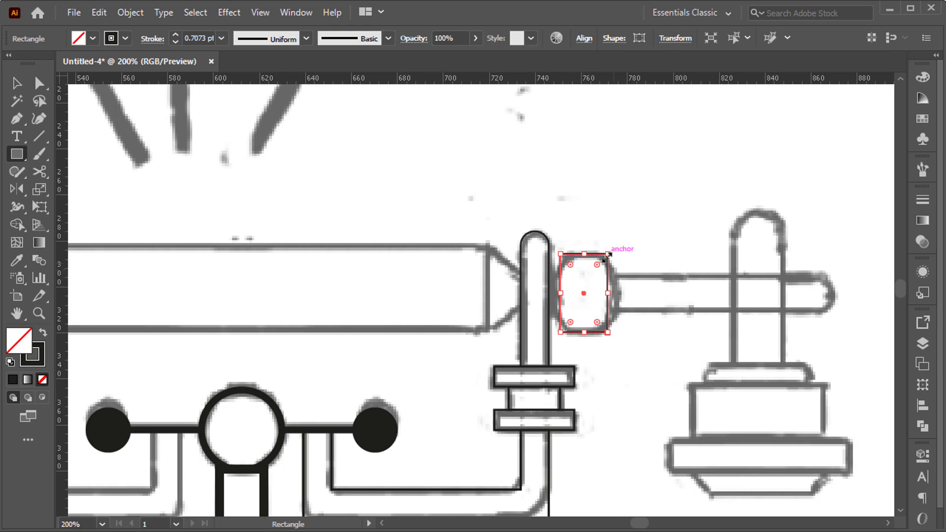
key(a)
mouse_move(570, 265)
mouse_down()
mouse_move(570, 293)
mouse_move(832, 311)
mouse_up()
key(v)
click(632, 230)
key(m)
key(v)
- Align the knob and the horizontal bar on their vertical centers and fully round the bar's outer end
drag(589, 216, 646, 351)
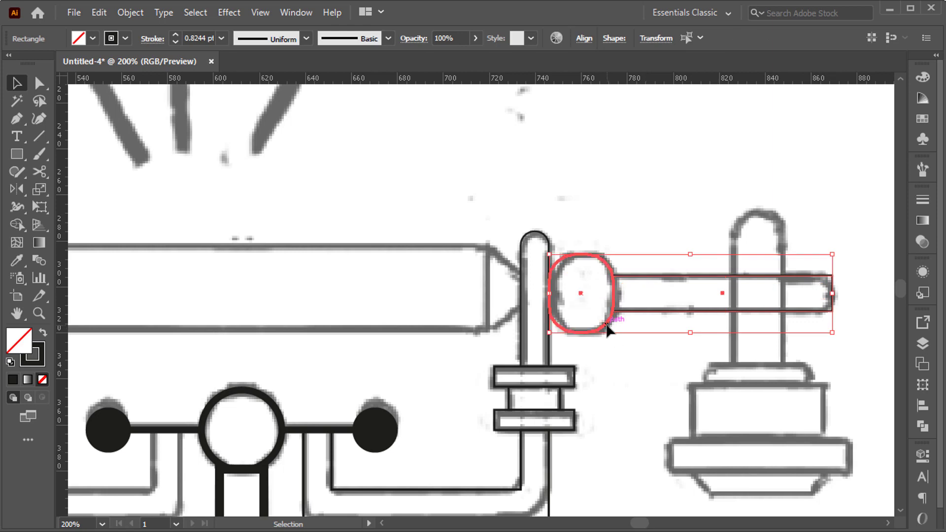
click(584, 38)
click(660, 176)
key(a)
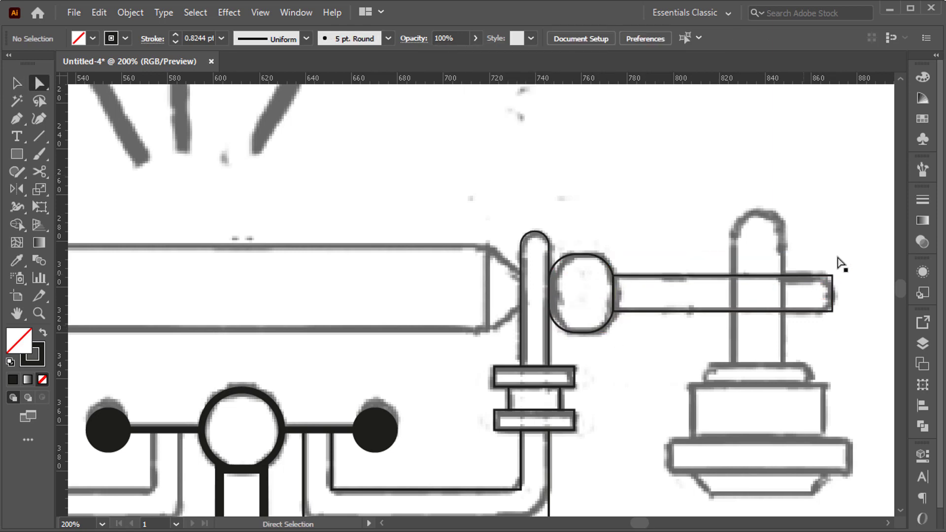
drag(847, 255, 827, 332)
drag(809, 295, 808, 294)
click(838, 220)
- Draw a rectangle for the receiver's body and a wider flange rectangle directly beneath it
key(m)
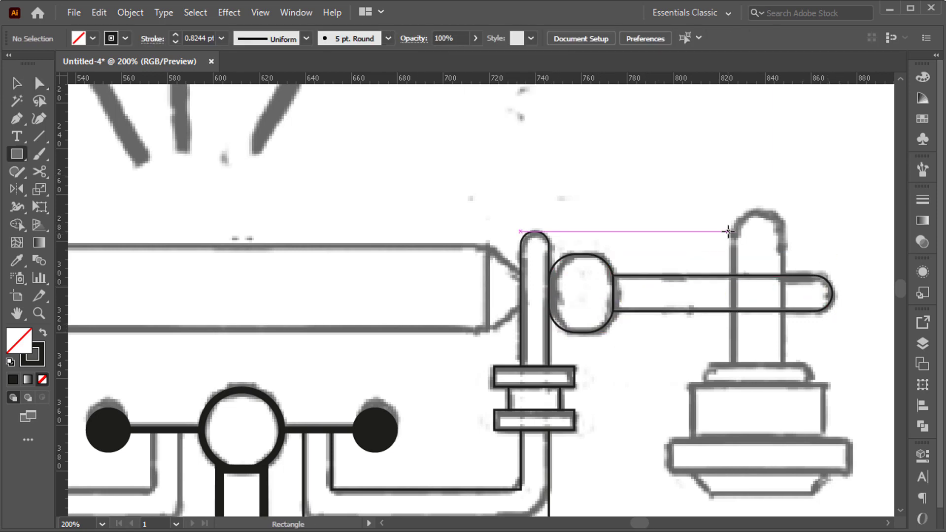
scroll(714, 252, down, 1)
scroll(713, 252, right, 4)
drag(620, 367, 755, 423)
drag(597, 423, 777, 456)
- Center the receiver's body and flange on each other horizontally and set their stroke to 2 pt
key(v)
drag(585, 367, 704, 436)
click(609, 429)
click(584, 38)
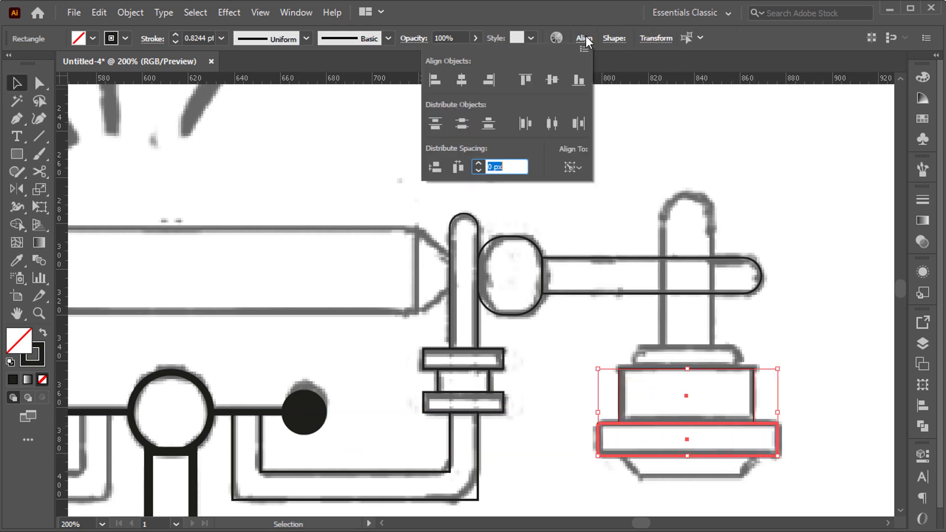
click(175, 36)
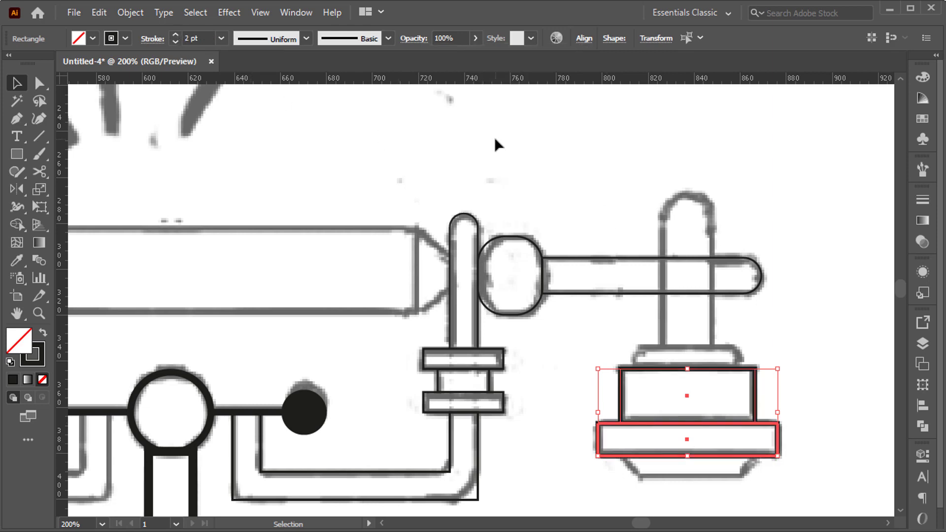
click(663, 410)
- Add a thin cap rectangle on the receiver's body, round its upper corners and center it horizontally on the body
key(m)
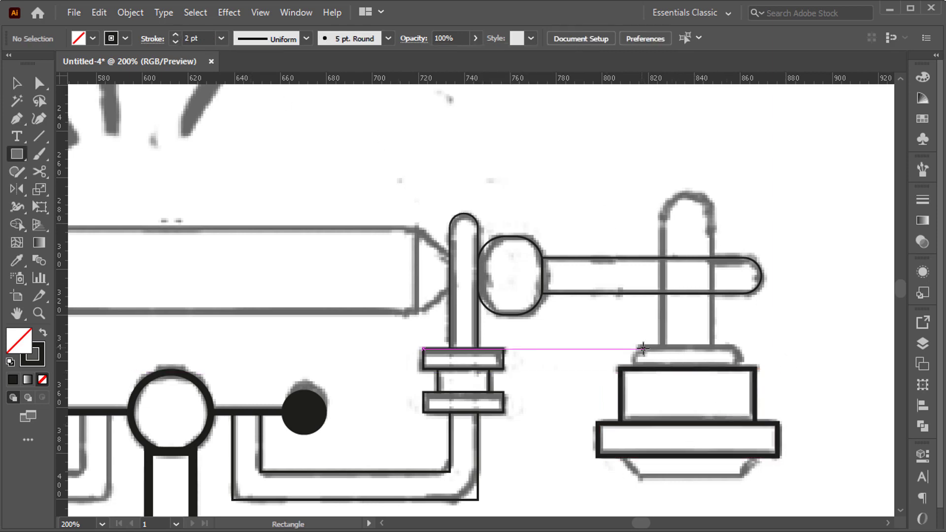
mouse_move(635, 349)
mouse_down()
mouse_move(739, 351)
mouse_move(740, 367)
mouse_up()
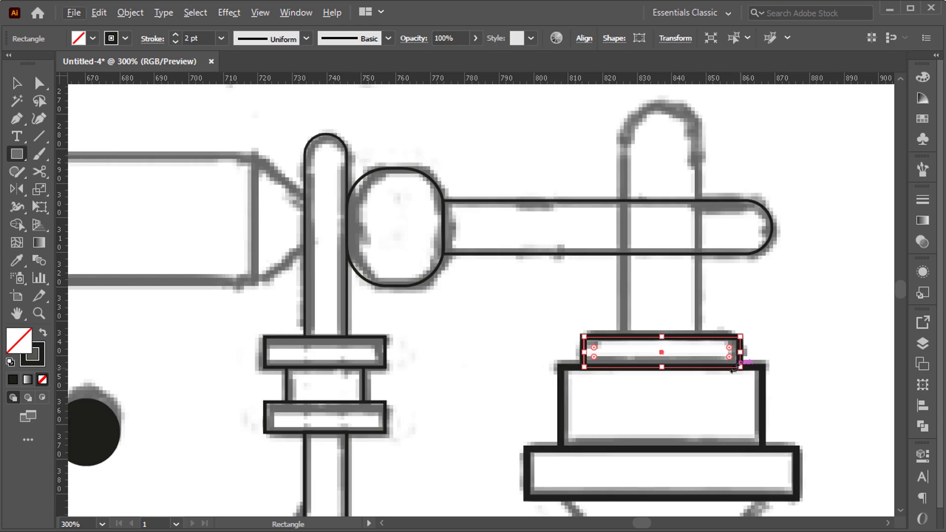
key(a)
drag(566, 316, 656, 391)
key(v)
click(570, 368)
click(585, 38)
click(461, 79)
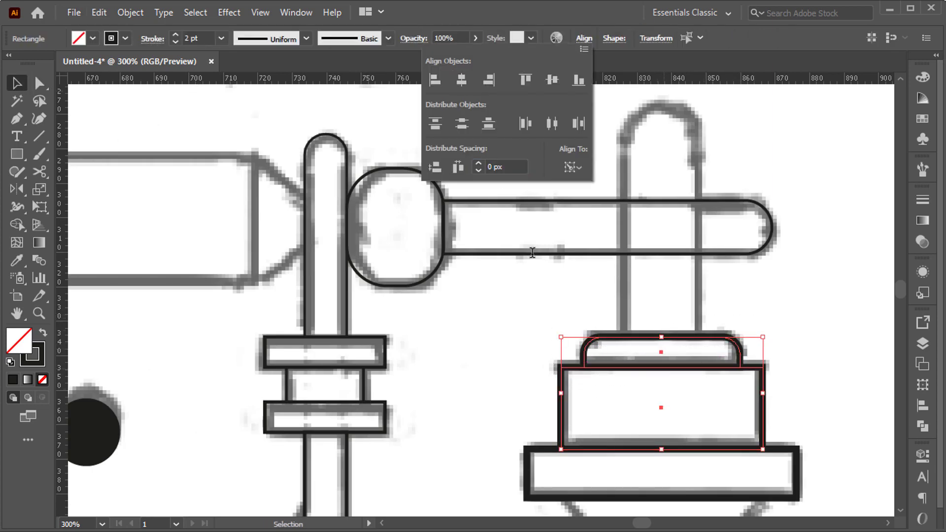
- Draw a tall rectangle rising from the receiver's cap across the horizontal bar and fully round its top
key(m)
mouse_move(618, 111)
mouse_down()
mouse_move(705, 287)
mouse_move(700, 338)
mouse_up()
scroll(692, 291, up, 1)
key(a)
mouse_move(580, 130)
mouse_down()
mouse_move(730, 178)
mouse_move(655, 226)
mouse_up()
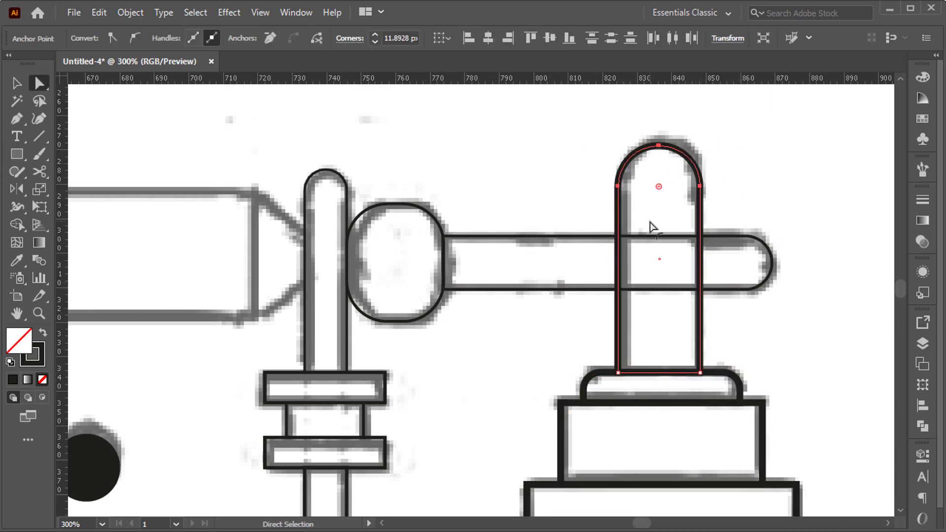
- Center the round-topped upright horizontally on the receiver's cap
key(v)
shift+click(602, 372)
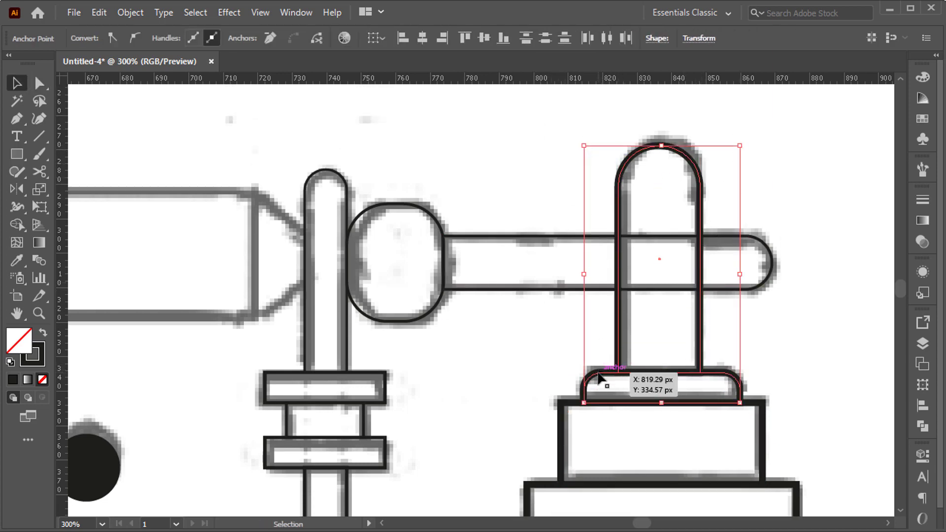
click(605, 315)
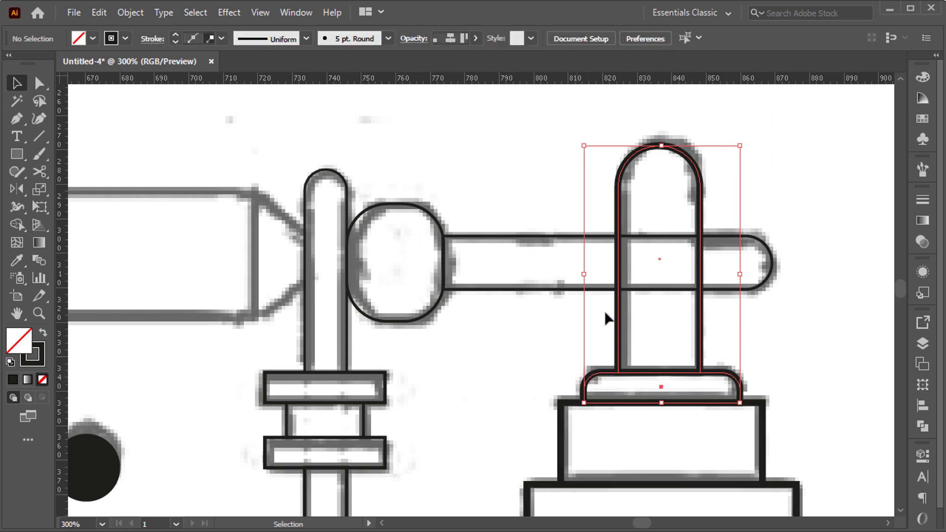
click(617, 324)
shift+click(595, 376)
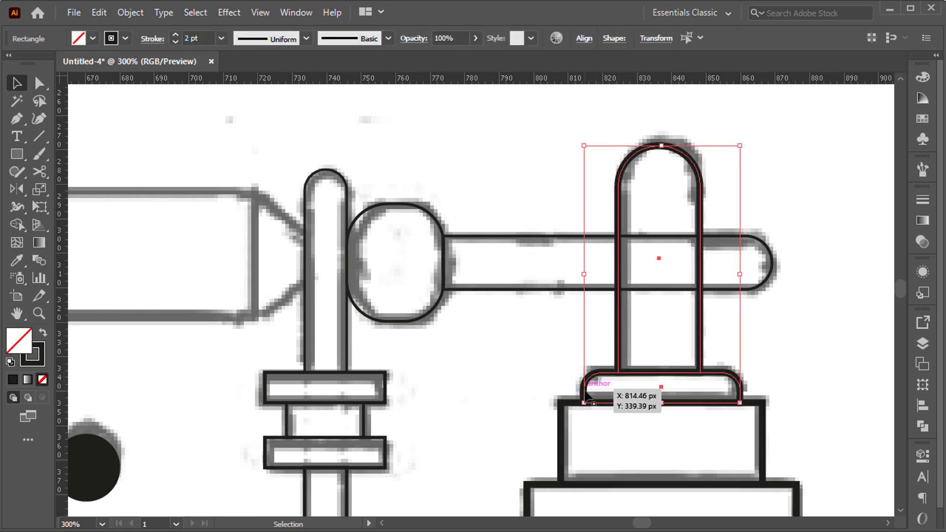
click(584, 38)
click(459, 133)
- Draw a shallow rectangle under the receiver's wide flange and center it horizontally on the flange
scroll(528, 339, down, 1)
scroll(526, 339, down, 5)
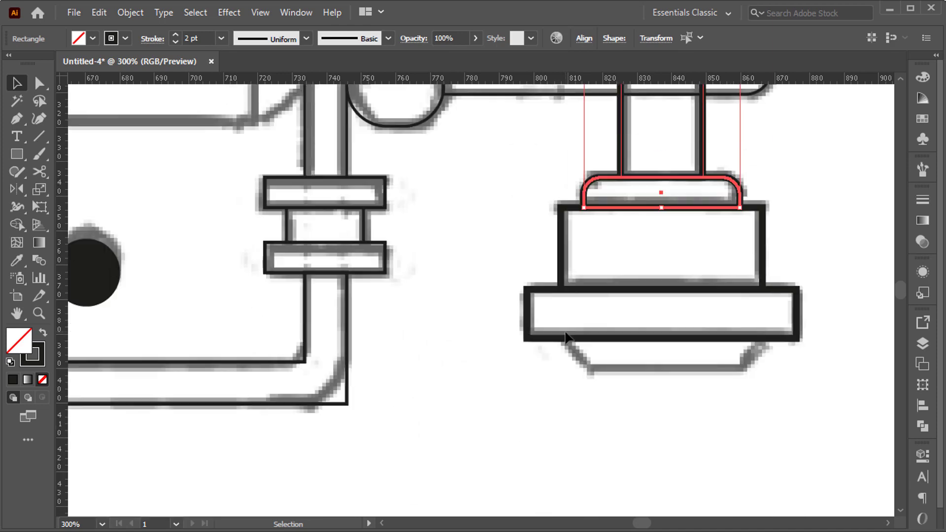
key(m)
drag(562, 339, 765, 369)
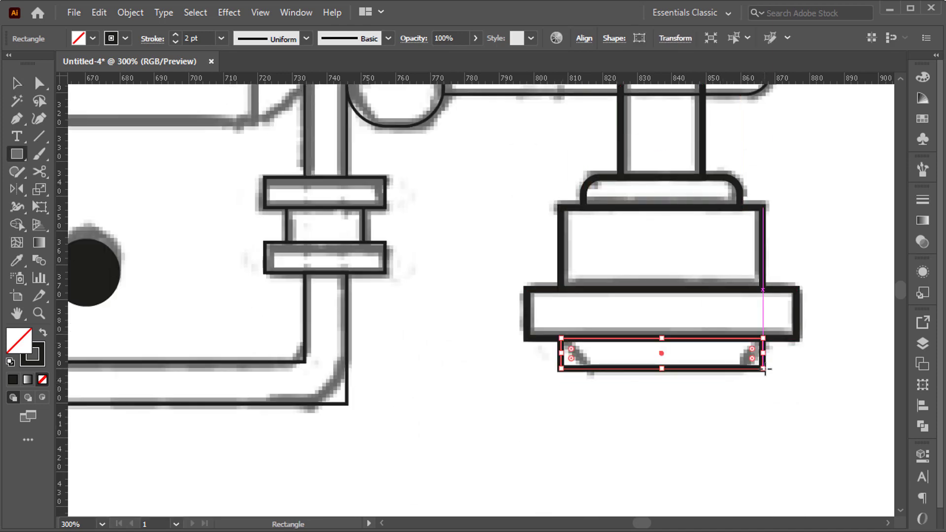
key(v)
drag(550, 386, 592, 332)
click(537, 339)
click(584, 38)
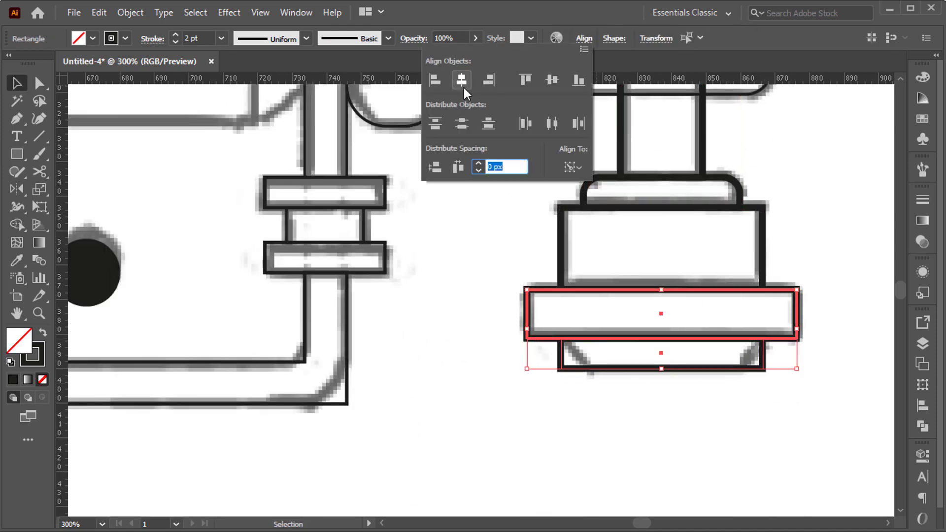
- Taper the shallow rectangle inward at its lower edge with Perspective Distort to match the sketched trapezoid
click(39, 207)
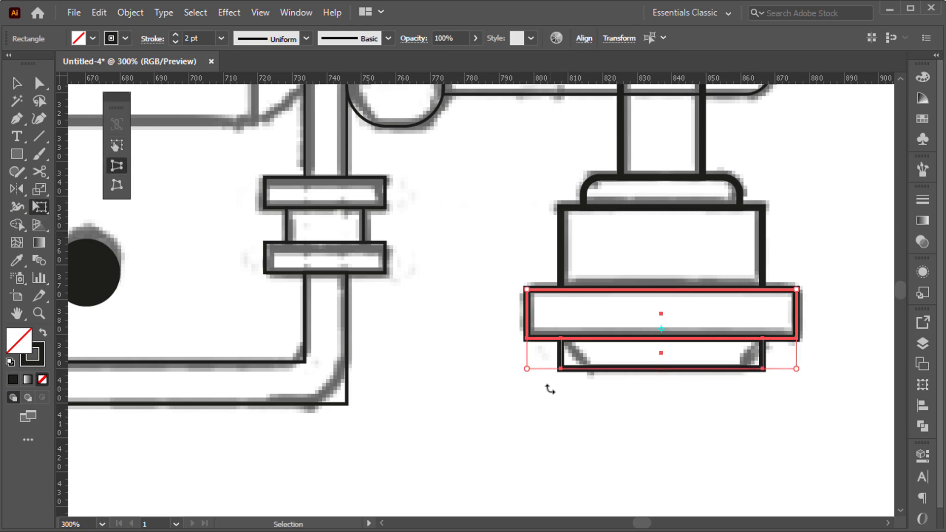
click(550, 389)
key(v)
click(567, 369)
click(39, 207)
click(117, 166)
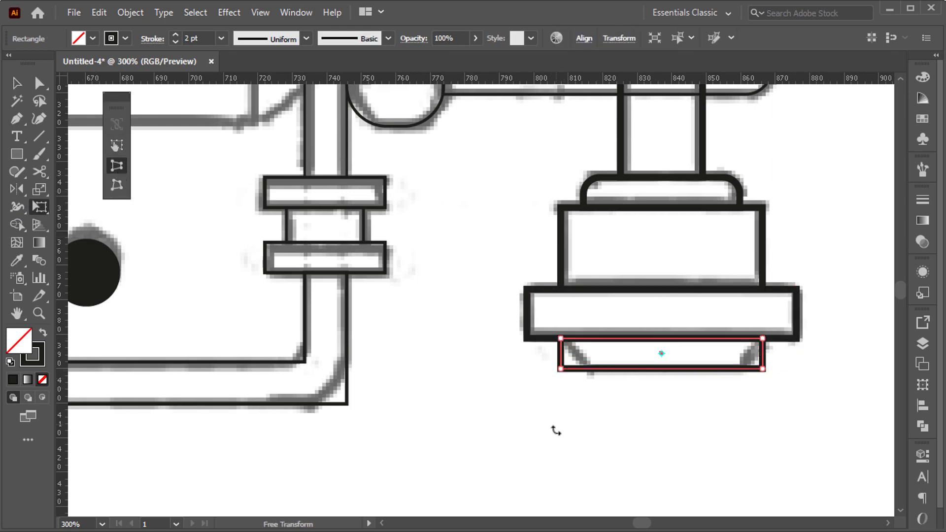
drag(563, 369, 588, 371)
ctrl+click(589, 391)
- Group the U-shaped arm, coupling, post, knob, bar and receiver, leaving out the black ball and its rod
scroll(588, 391, down, 1)
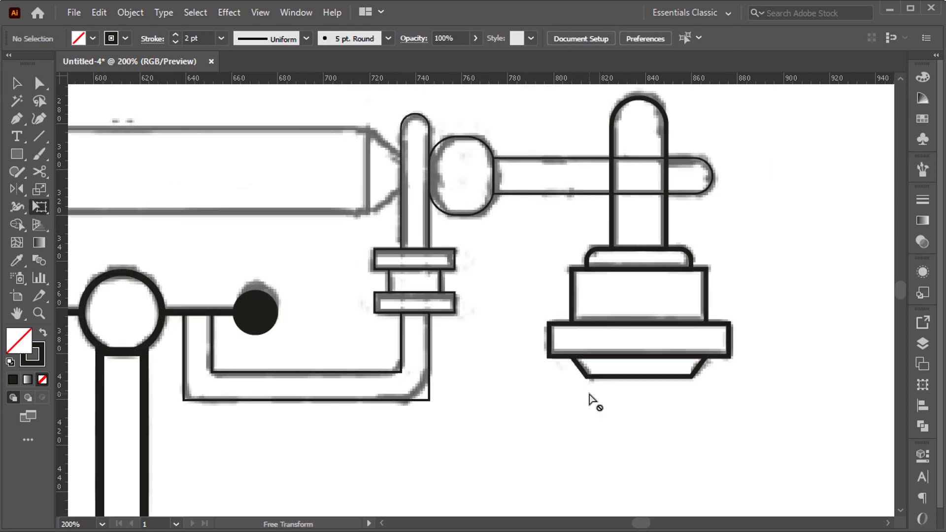
key(v)
scroll(588, 391, down, 3)
scroll(589, 391, down, 2)
scroll(604, 278, left, 1)
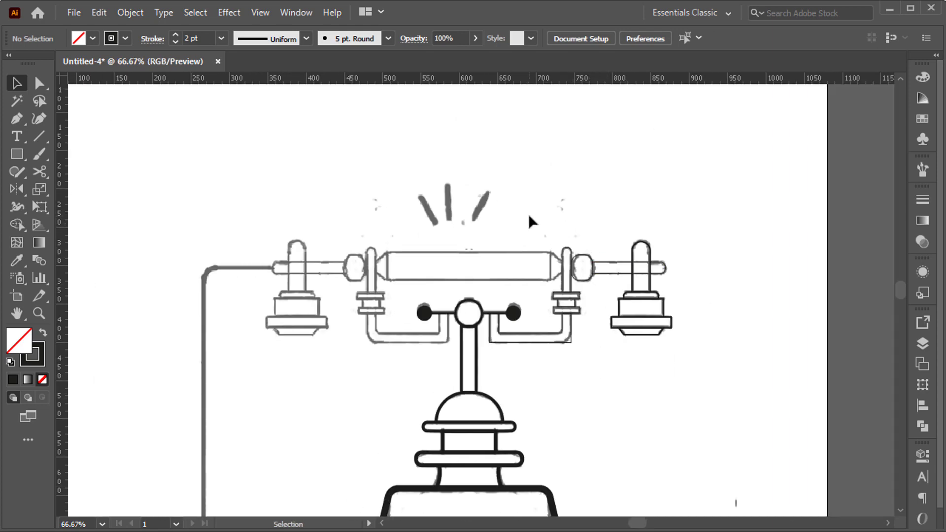
drag(484, 226, 668, 350)
scroll(510, 318, up, 1)
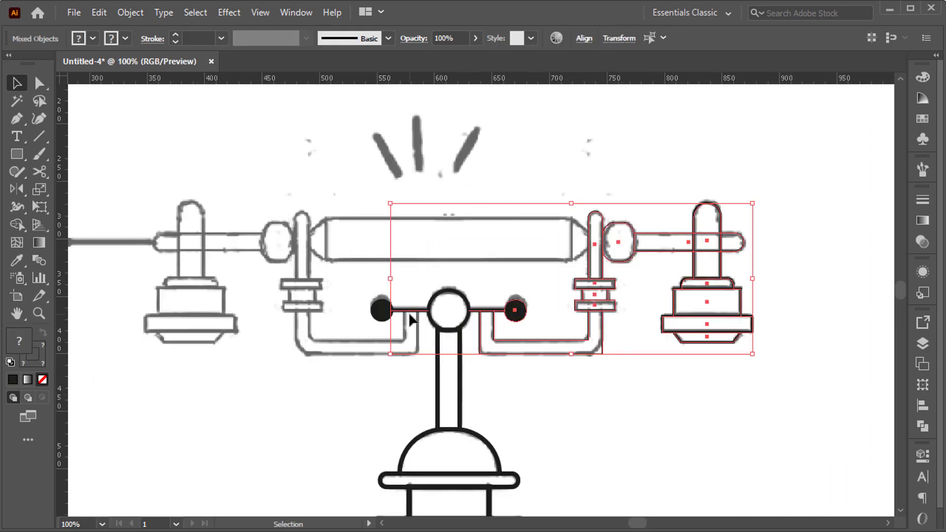
shift+click(507, 310)
key(ctrl+g)
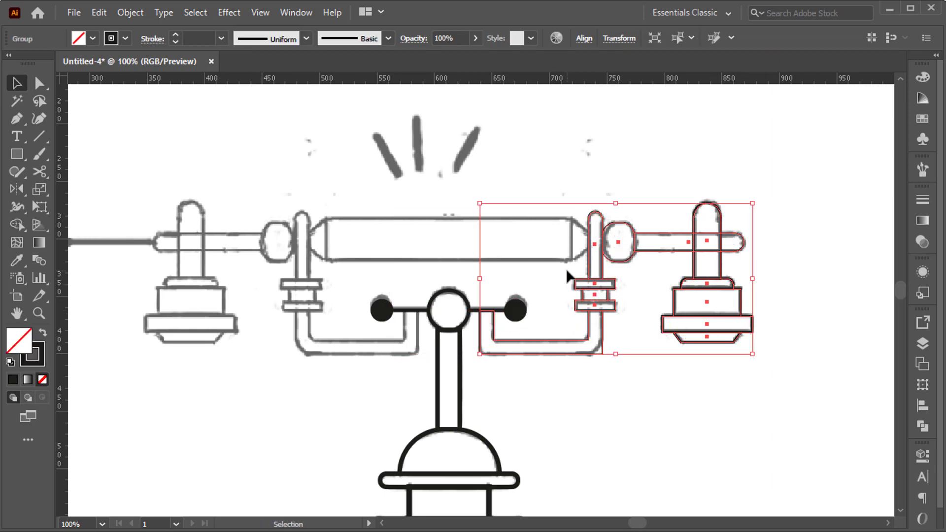
- Reflect a copy of the grouped half across the vertical axis through the stem's circle
click(17, 190)
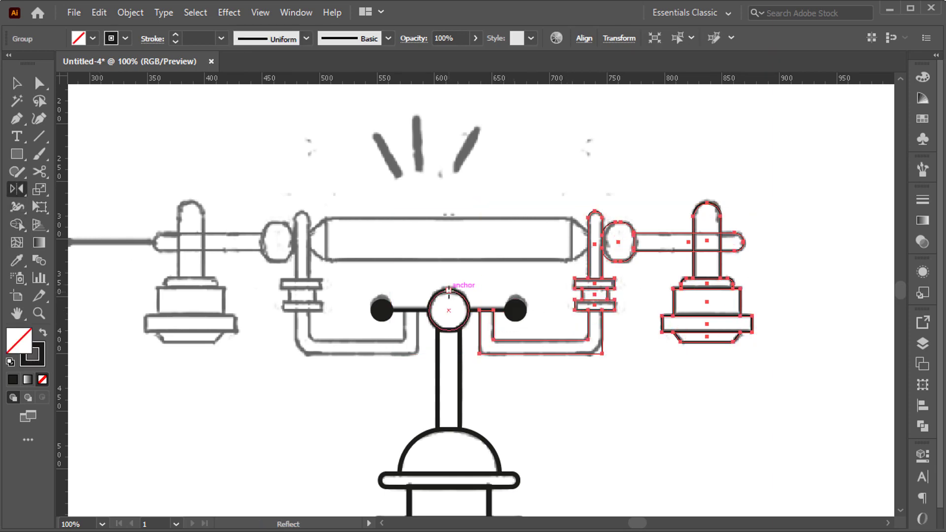
alt+click(448, 291)
click(429, 370)
ctrl+click(337, 188)
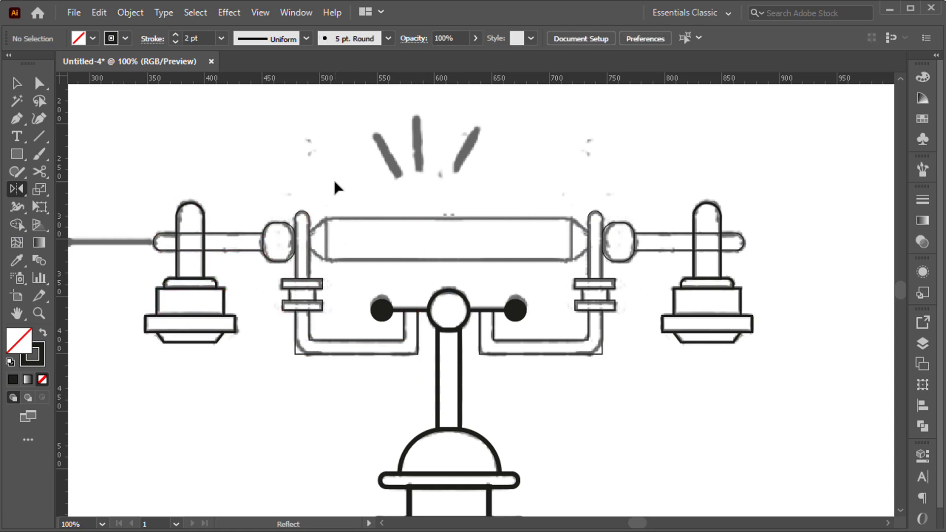
- Draw the handset's long horizontal grip between the two posts as a rectangle with fully rounded ends
key(m)
drag(306, 218, 350, 236)
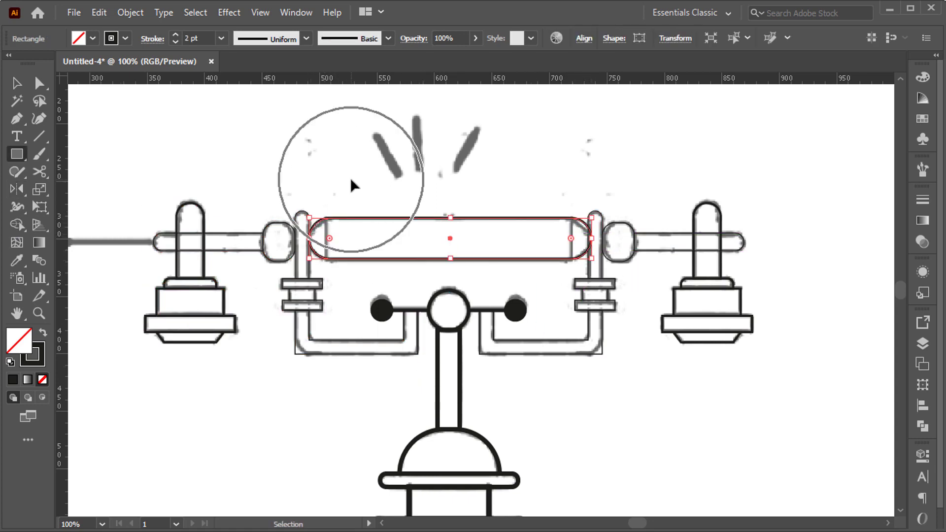
ctrl+click(412, 186)
- Draw a vertical dividing line about 35 px long across the grip where each rounded end begins
click(571, 218)
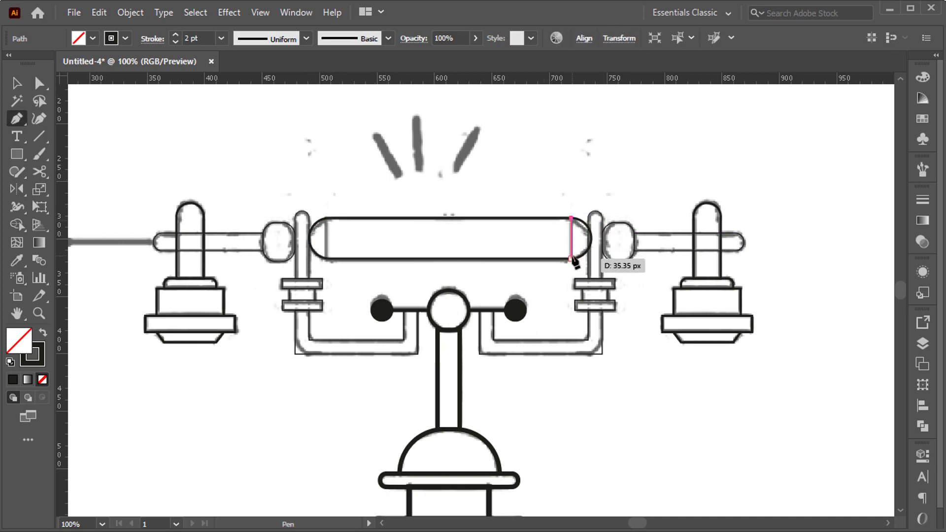
click(571, 259)
ctrl+click(358, 215)
click(326, 219)
click(326, 258)
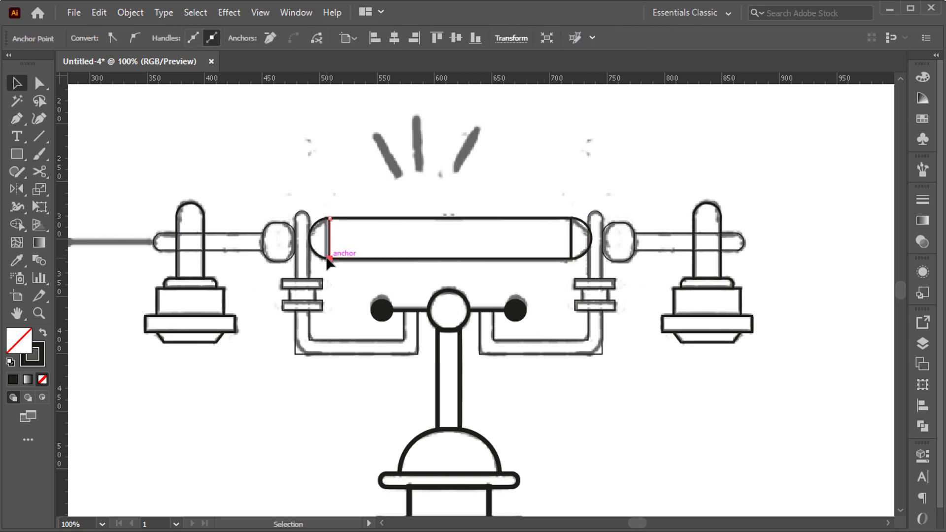
ctrl+click(378, 196)
- Draw a rectangle for the foot under the base's left corner and widen its lower edge into a trapezoid with Perspective Distort
key(ctrl+minus)
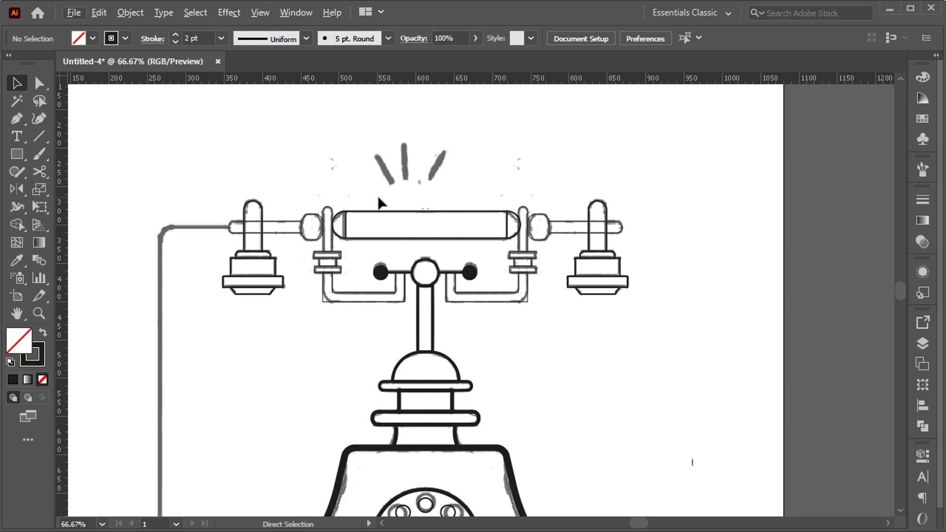
key(ctrl+0)
scroll(452, 431, up, 3)
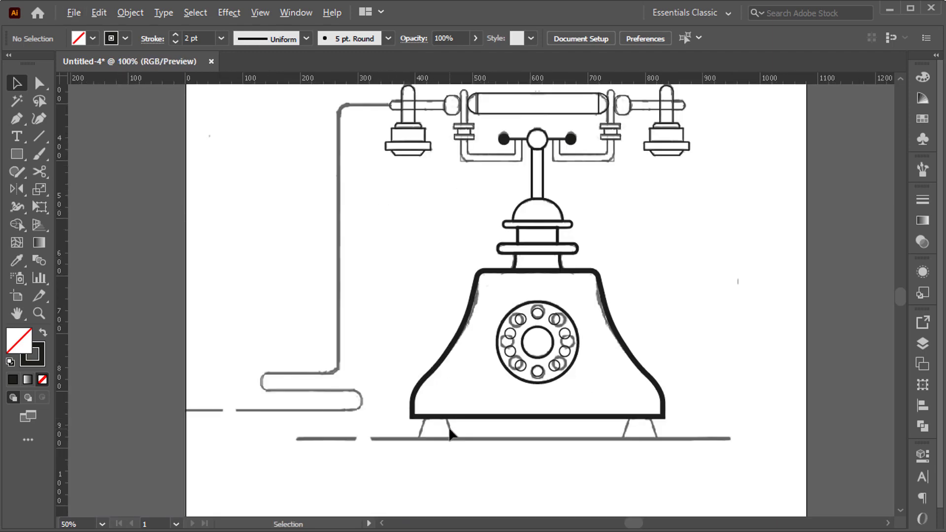
key(m)
drag(398, 405, 451, 448)
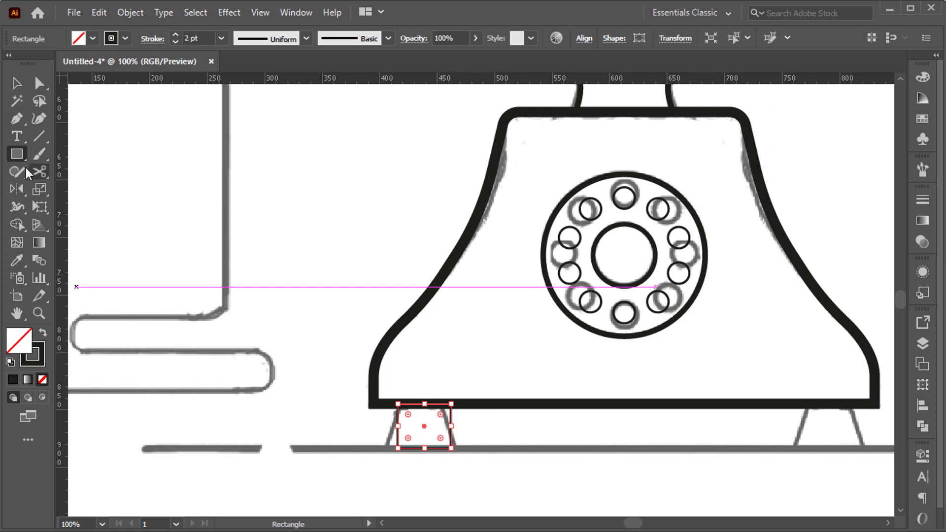
key(e)
drag(398, 450, 386, 449)
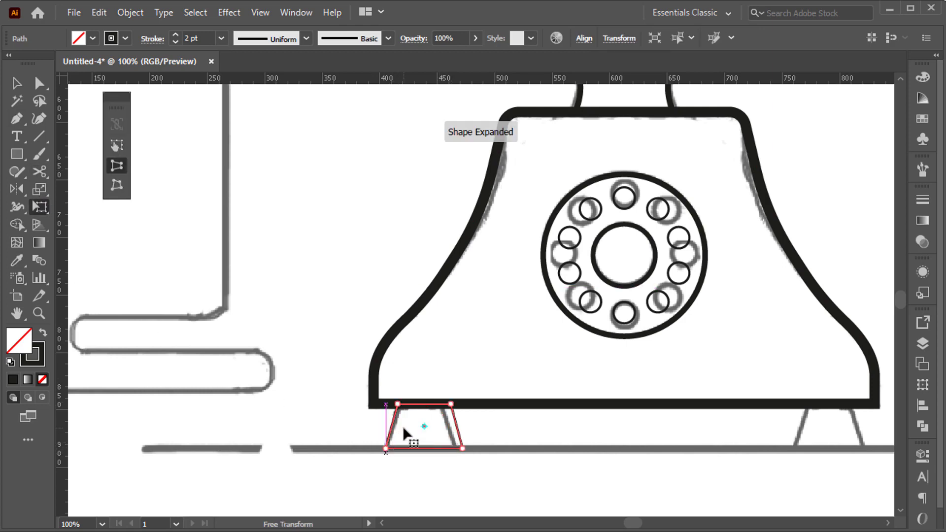
- Set the stroke weight of the trapezoid foot under the base's left corner to 5 pt
key(v)
click(175, 34)
click(175, 34)
click(175, 34)
key(ctrl+minus)
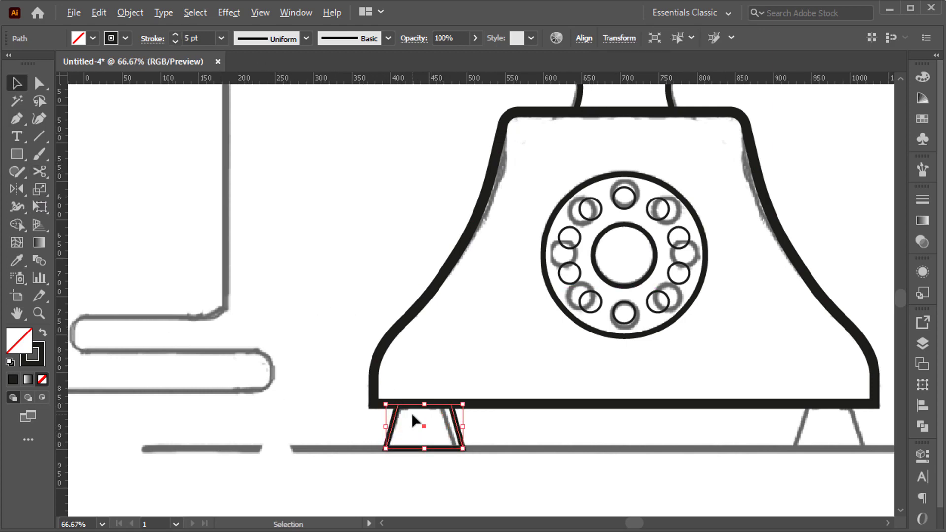
- Reflect a copy of the foot across the vertical axis through the centre of the neck above the base
key(o)
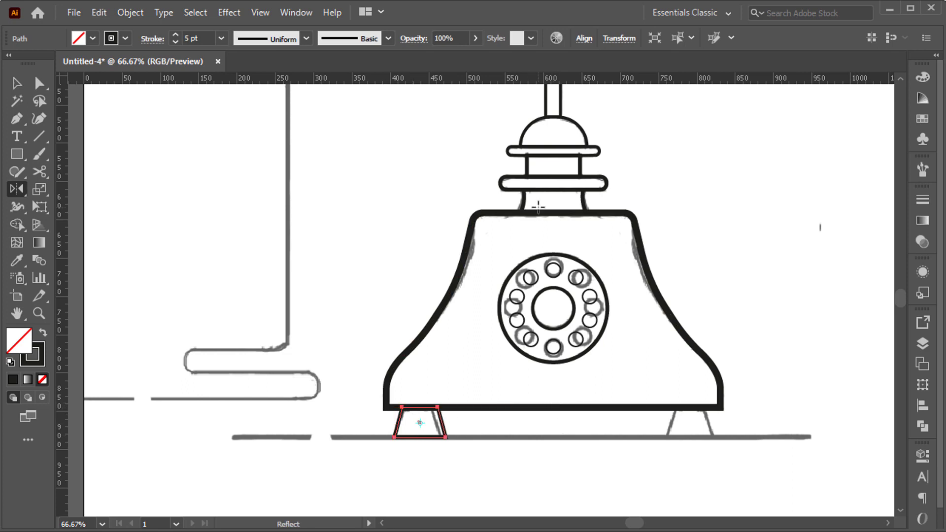
alt+click(552, 201)
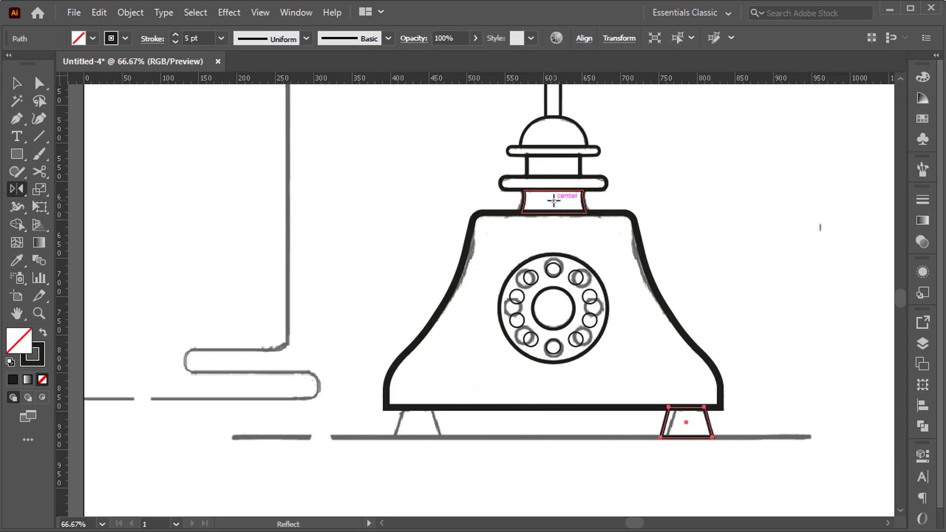
click(438, 369)
key(v)
key(ctrl+minus)
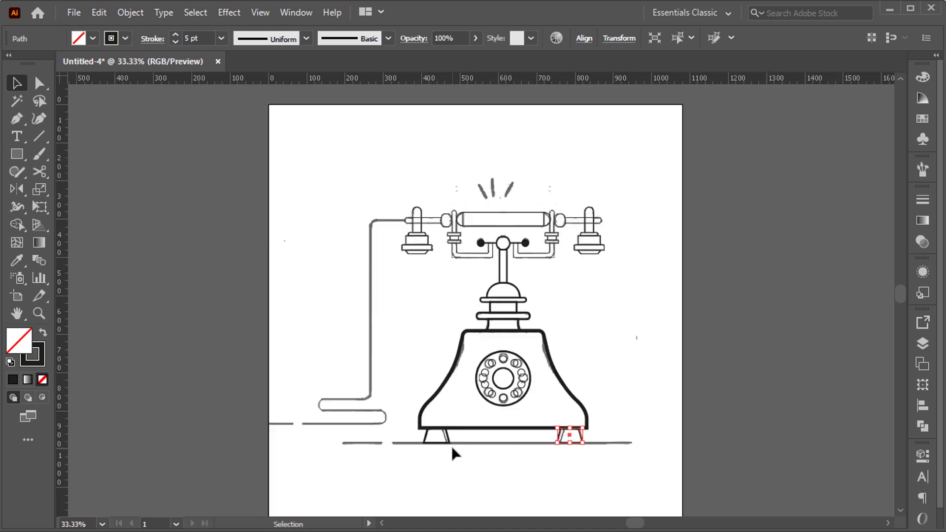
- Hide Layer 1, which holds the traced sketch
click(611, 395)
click(923, 344)
click(740, 189)
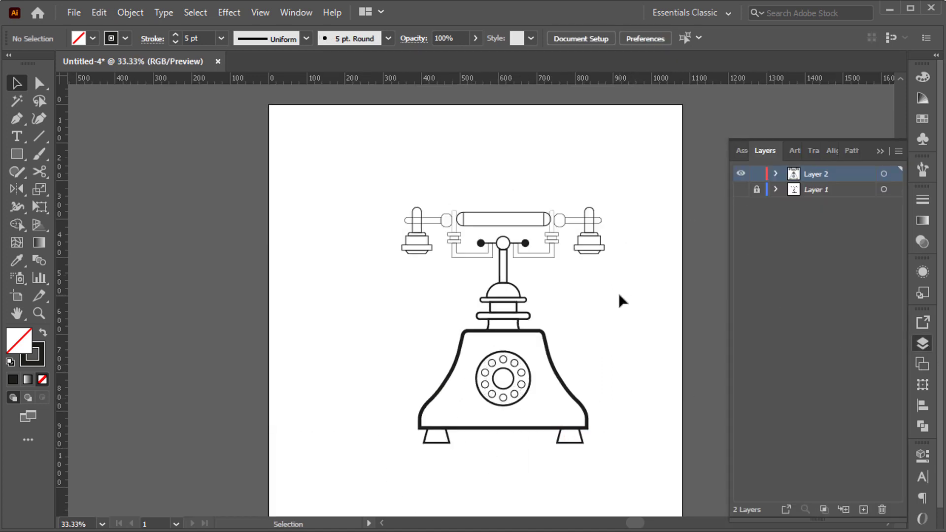
- Set a uniform 5 pt stroke weight on all the telephone's line art
mouse_move(351, 157)
mouse_down()
mouse_move(583, 408)
mouse_move(617, 460)
mouse_up()
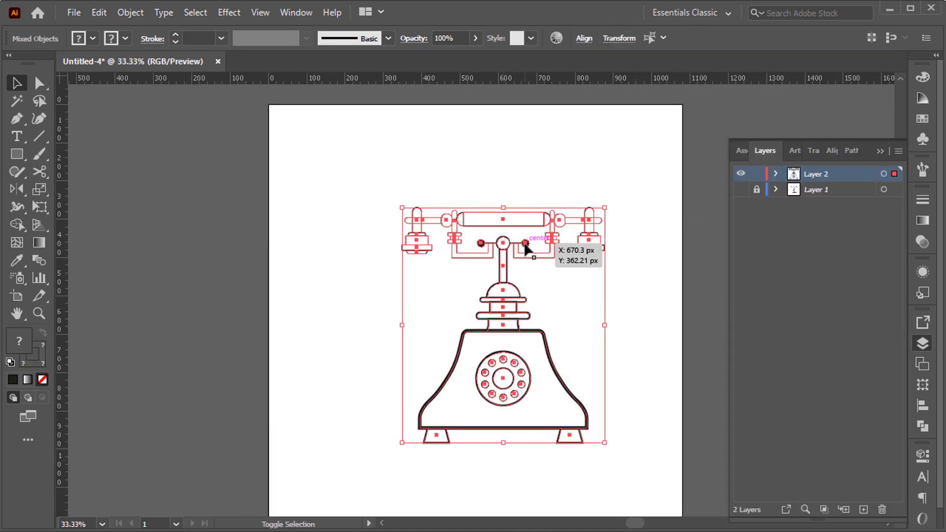
click(176, 35)
click(176, 35)
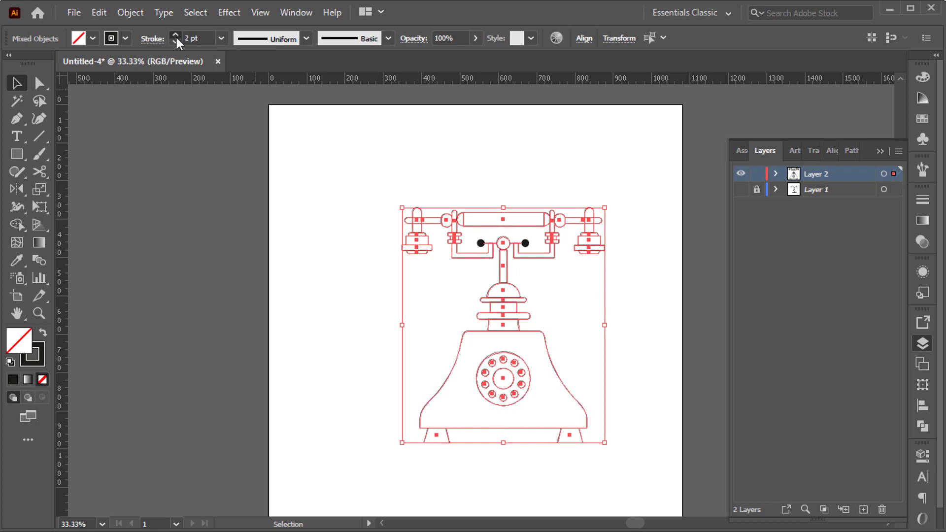
click(176, 36)
click(177, 37)
click(177, 36)
click(328, 322)
- Centre the whole telephone horizontally on the artboard
scroll(328, 322, right, 3)
drag(296, 152, 554, 469)
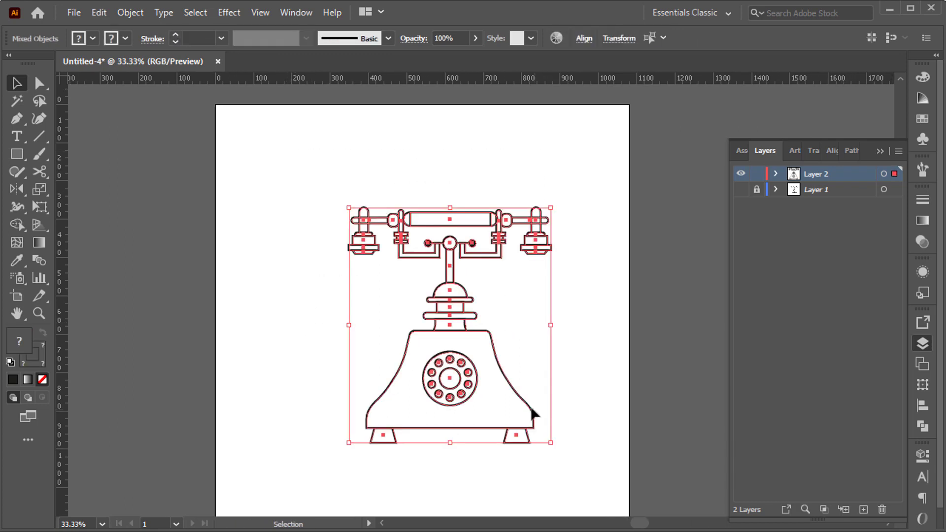
click(584, 38)
click(461, 80)
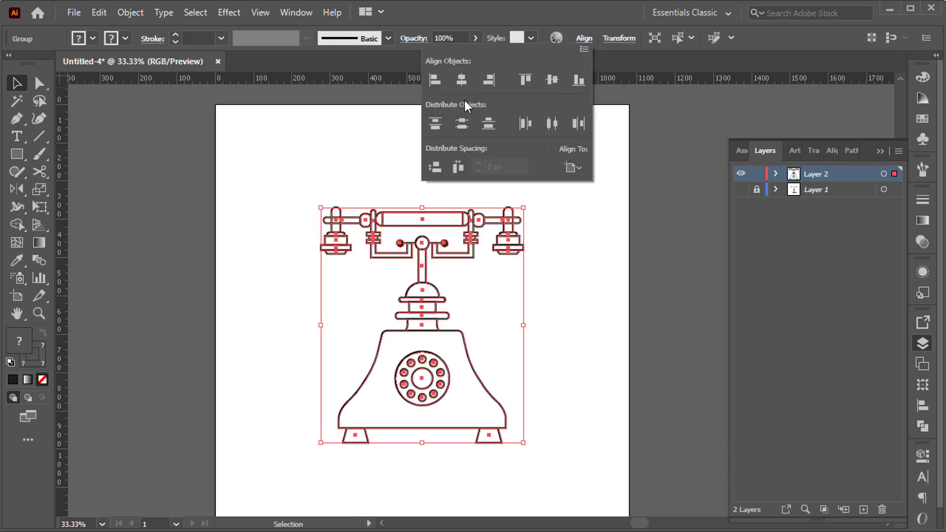
click(567, 250)
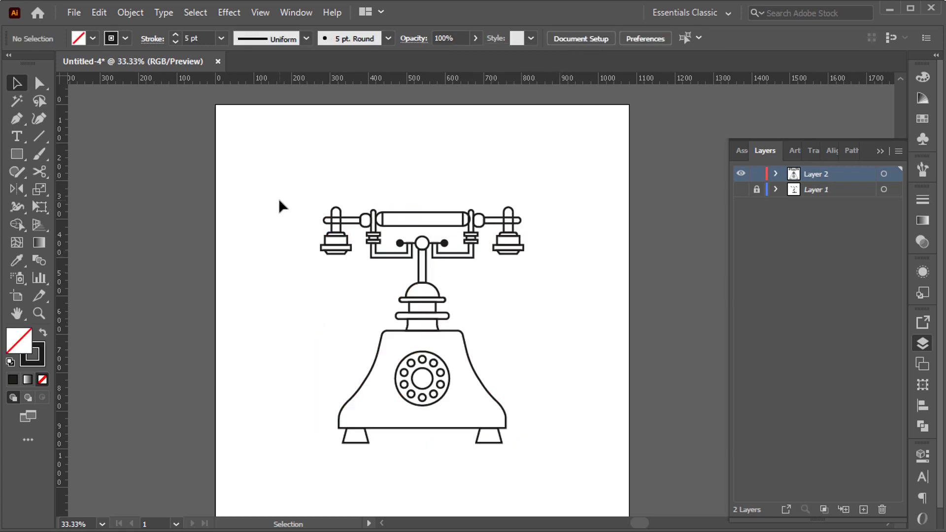
- Draw the cord as a stepped, right-angled path from the handset's left tip down to a horizontal end left of the base
key(p)
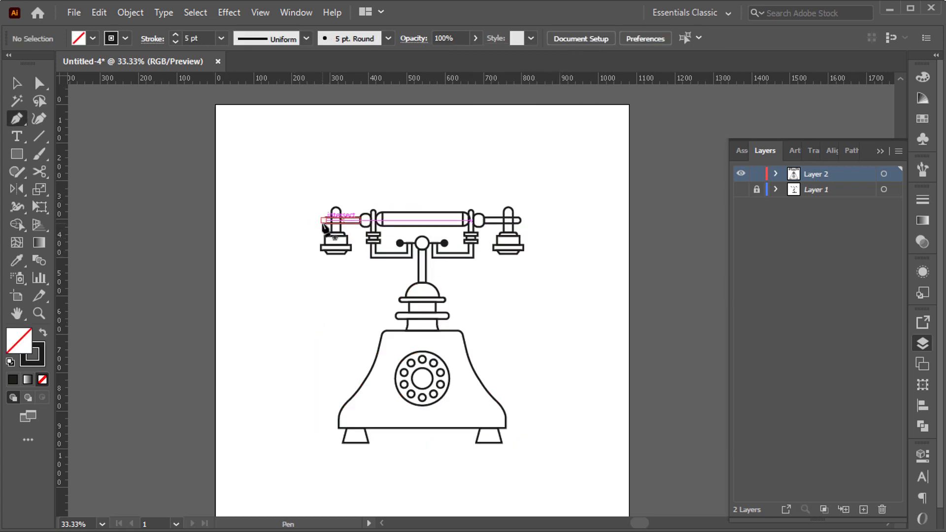
click(324, 221)
click(301, 221)
shift+click(309, 373)
shift+click(324, 373)
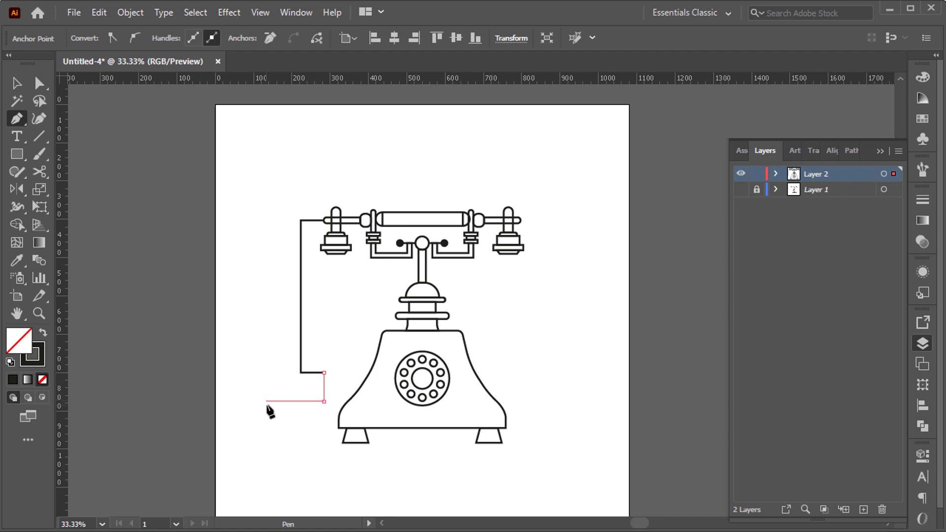
shift+click(250, 402)
- Round the cord's corners, giving the upper corner a radius of about 34 px and the lower bends smooth curves
ctrl+click(277, 256)
drag(305, 232, 307, 234)
drag(309, 229, 314, 231)
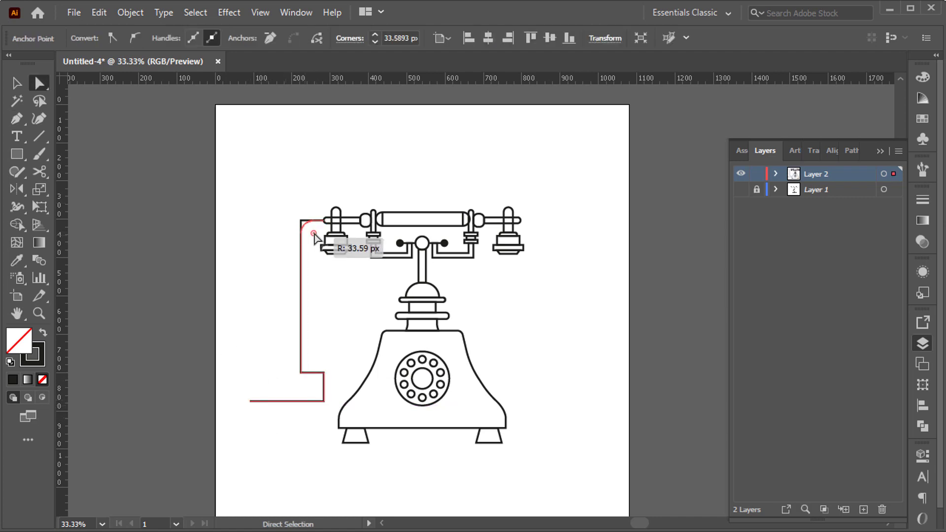
drag(284, 380, 331, 360)
drag(309, 366, 316, 356)
drag(296, 389, 334, 409)
drag(314, 393, 288, 386)
ctrl+click(274, 363)
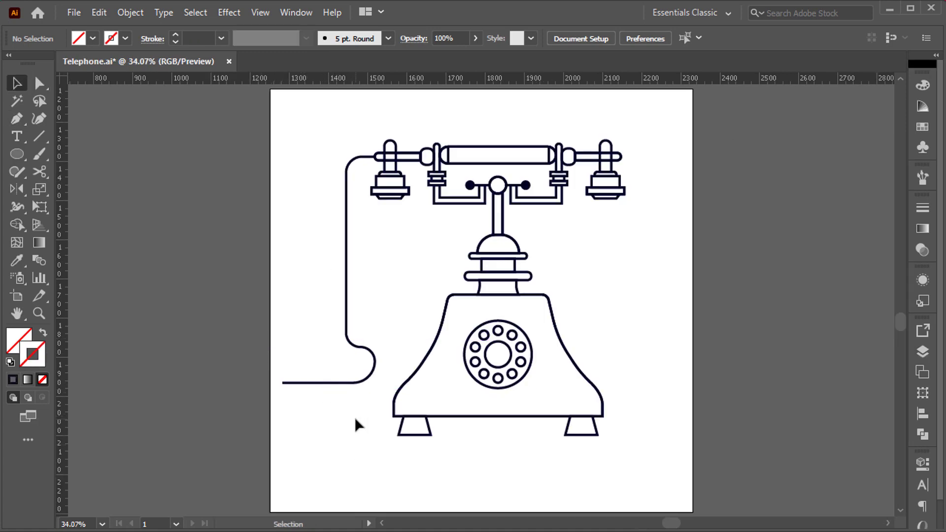
- Draw a horizontal ground line under both feet and apply the body outline's stroke style to it
key(p)
click(634, 435)
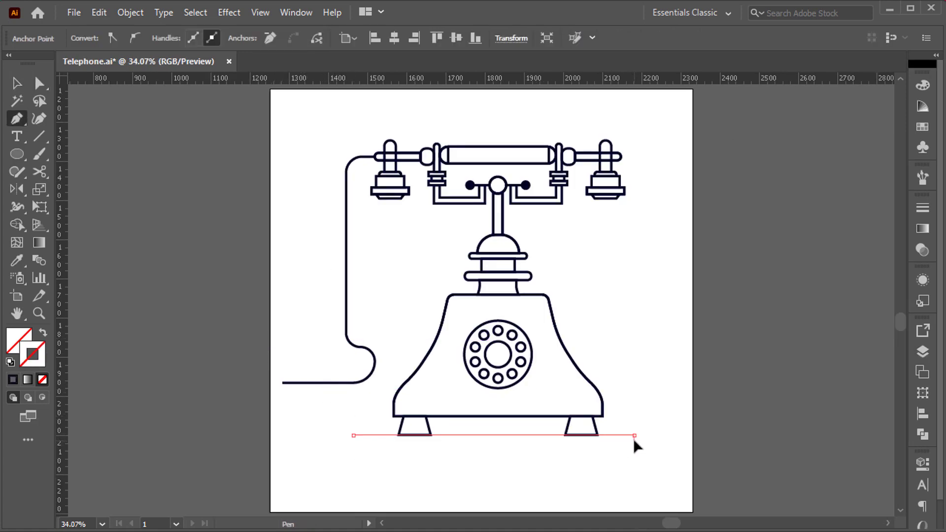
key(i)
click(596, 386)
key(v)
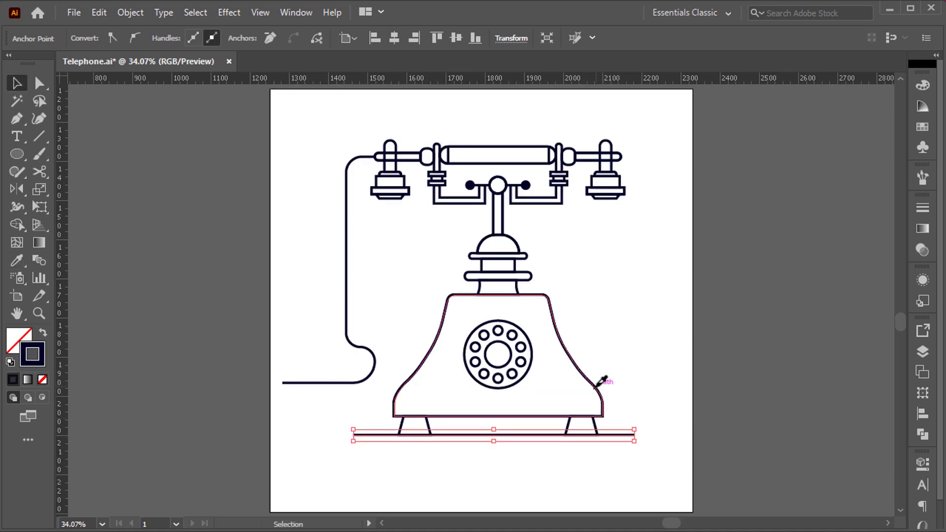
- Set the ground line's stroke to 12 pt with round caps
drag(346, 418, 361, 446)
click(175, 37)
click(175, 37)
click(175, 37)
click(175, 36)
click(175, 36)
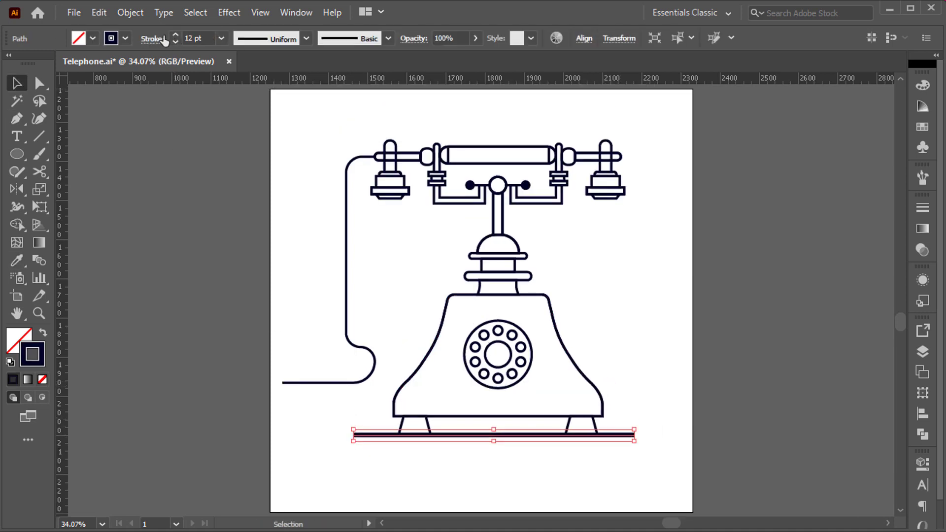
click(152, 38)
- Draw a separate dash about 85 px long to the left of the ground line, at the same height
key(p)
click(334, 435)
click(300, 435)
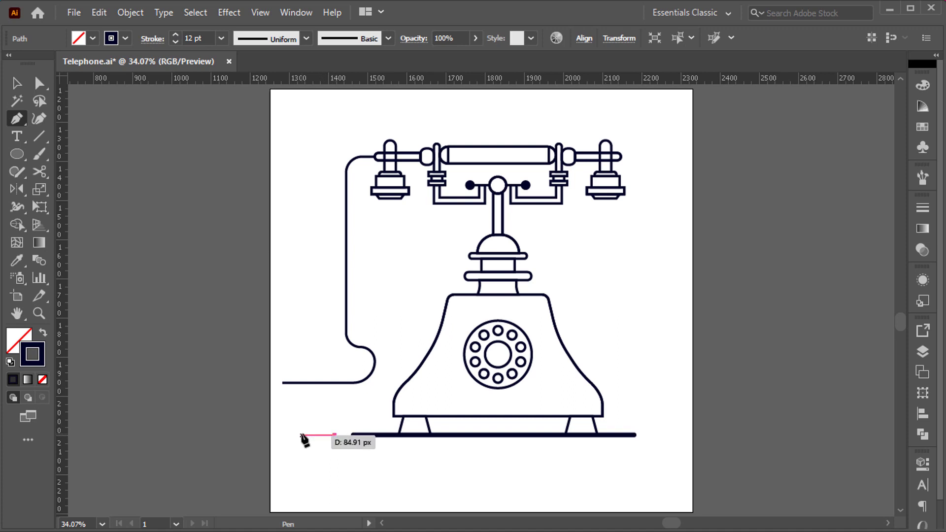
ctrl+click(241, 426)
- Draw a thin rectangular band across the base's lower edge and match its stroke to the body outline
key(m)
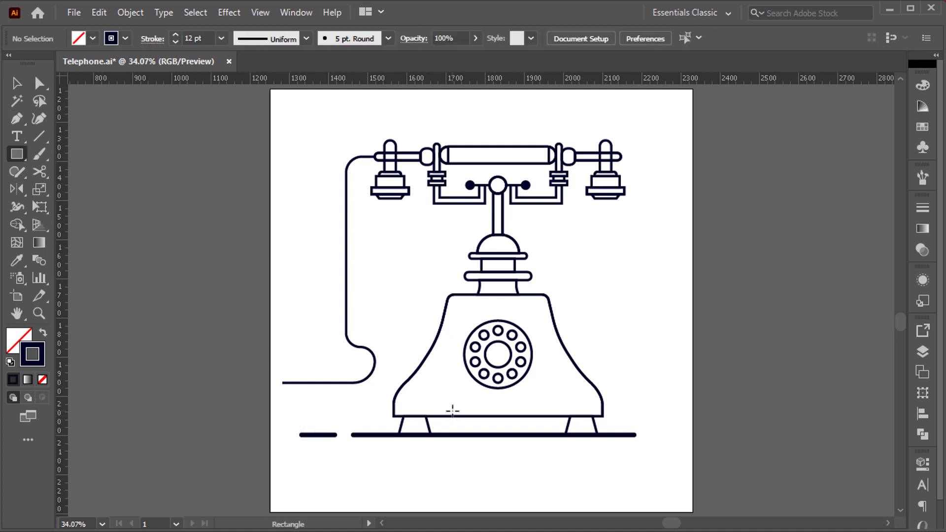
scroll(450, 408, up, 2)
drag(338, 400, 747, 423)
key(i)
click(746, 393)
ctrl+click(757, 351)
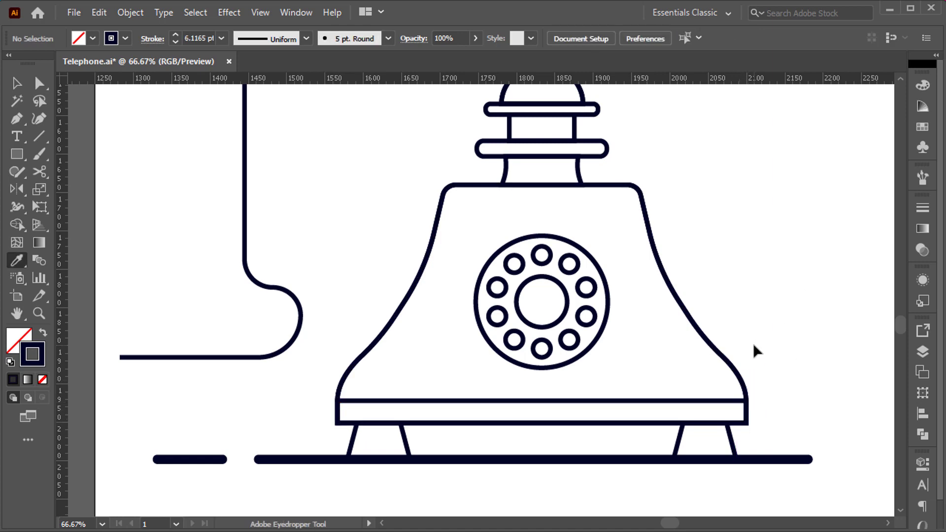
- Draw a short horizontal detail line from the left edge to the middle of the left receiver's upper block
key(p)
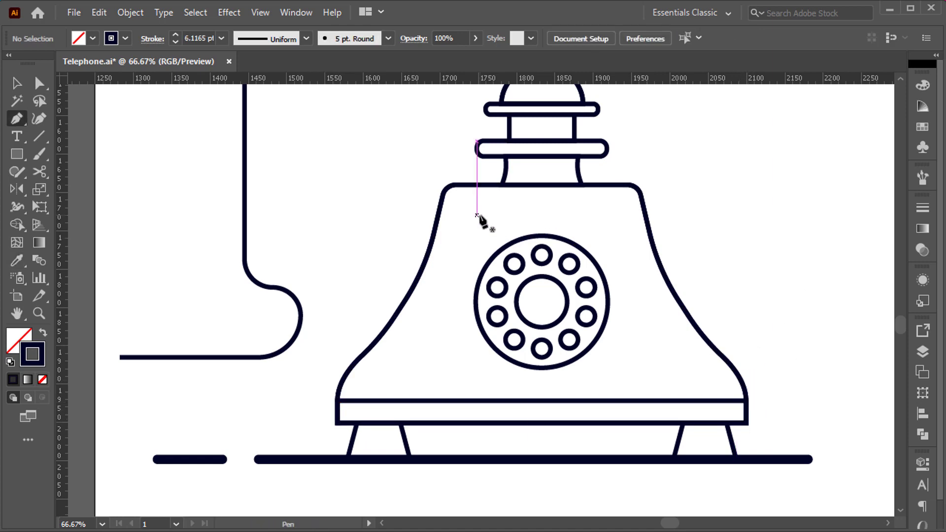
scroll(476, 215, up, 2)
key(ctrl+0)
scroll(378, 187, up, 4)
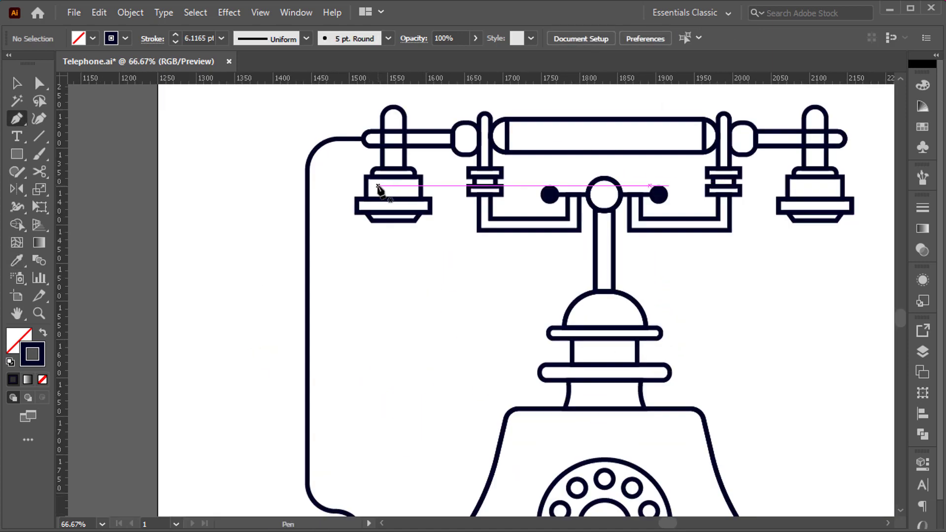
click(359, 186)
click(403, 185)
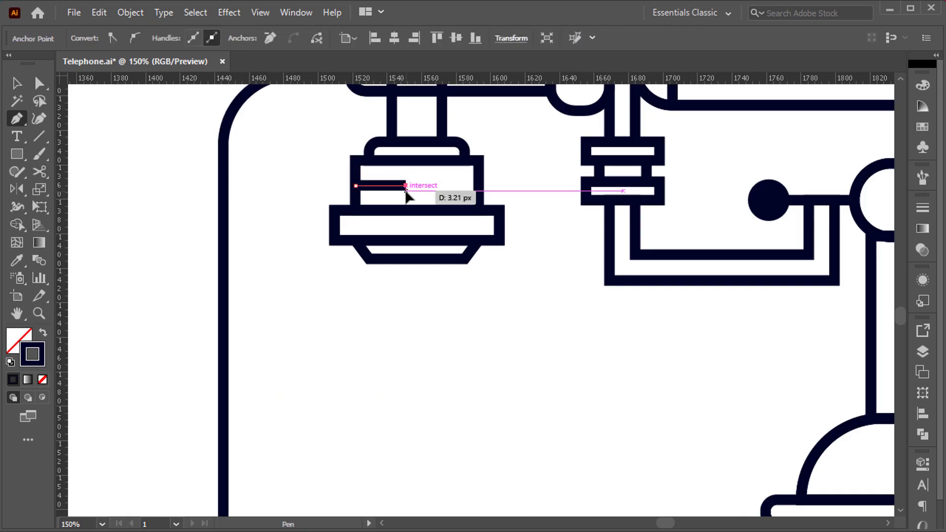
- Give the receiver's detail line round caps and a 6 pt stroke
key(v)
click(152, 38)
click(78, 77)
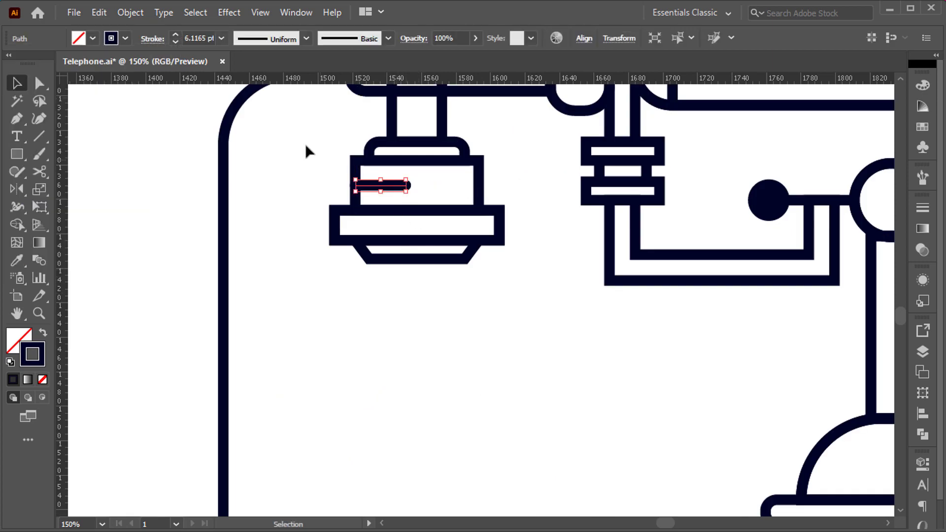
- Reflect a copy of the detail line onto the right receiver across the telephone's vertical centre axis
click(21, 190)
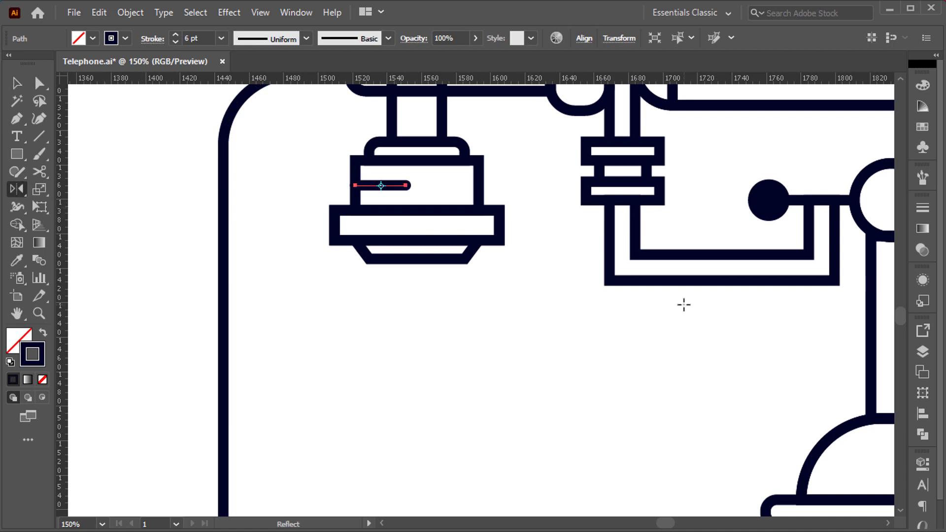
scroll(684, 304, down, 1)
scroll(651, 294, right, 3)
alt+click(503, 212)
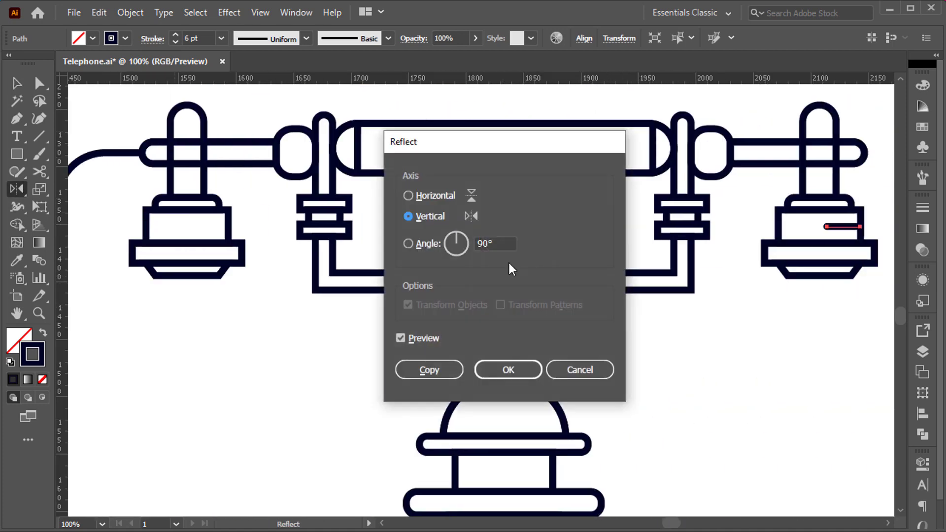
click(444, 367)
key(v)
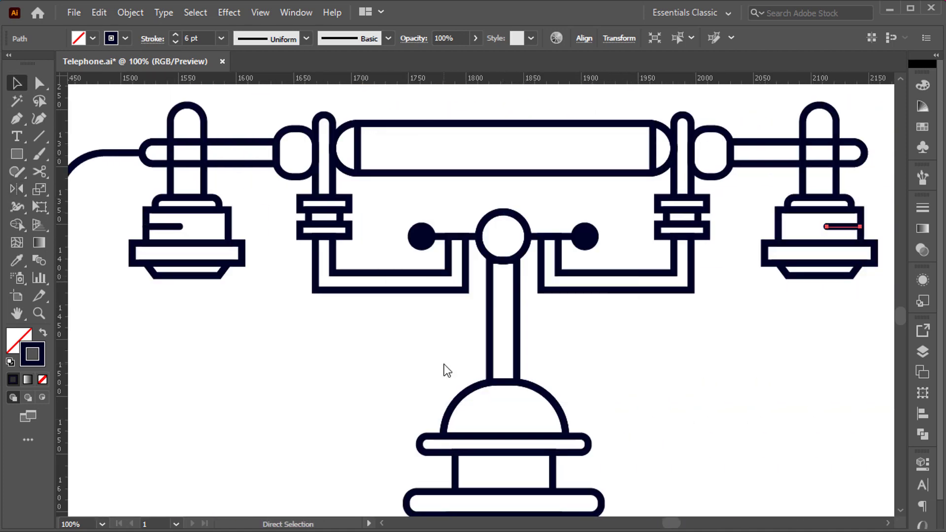
- Show all hidden objects to bring back the colour palette circles beside the artboard
key(ctrl+0)
key(ctrl+alt+3)
click(178, 277)
- Duplicate the body, dome, stem, joint circle, grip and handset rods behind their outlines and fill the copies with the palette's orange, without stroke
click(402, 388)
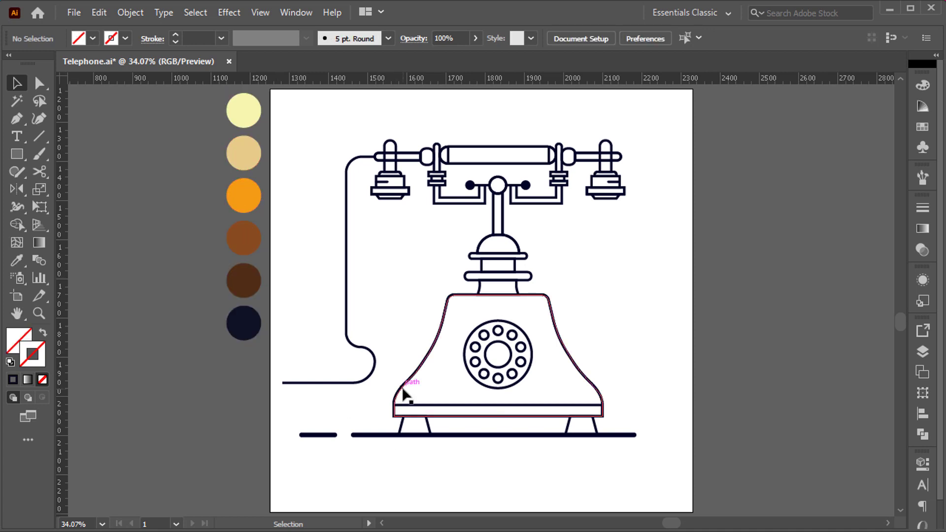
shift+click(515, 244)
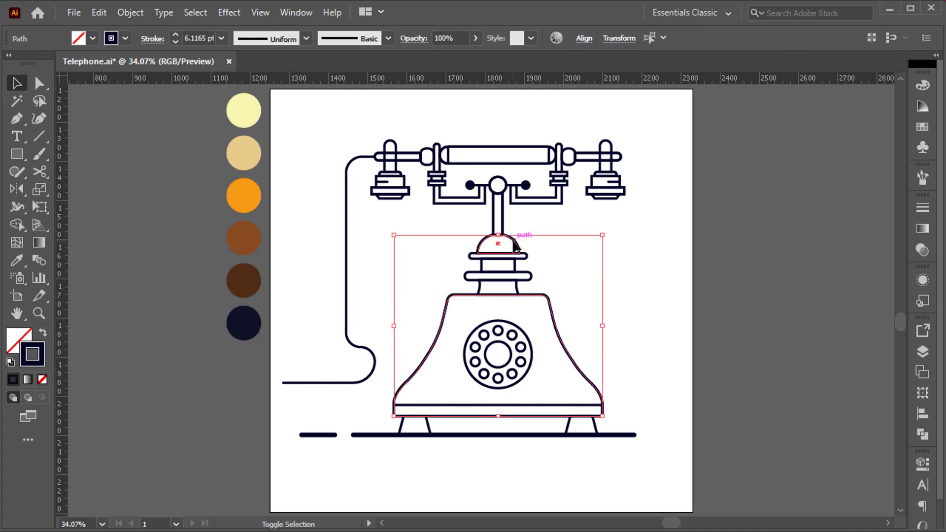
shift+click(503, 213)
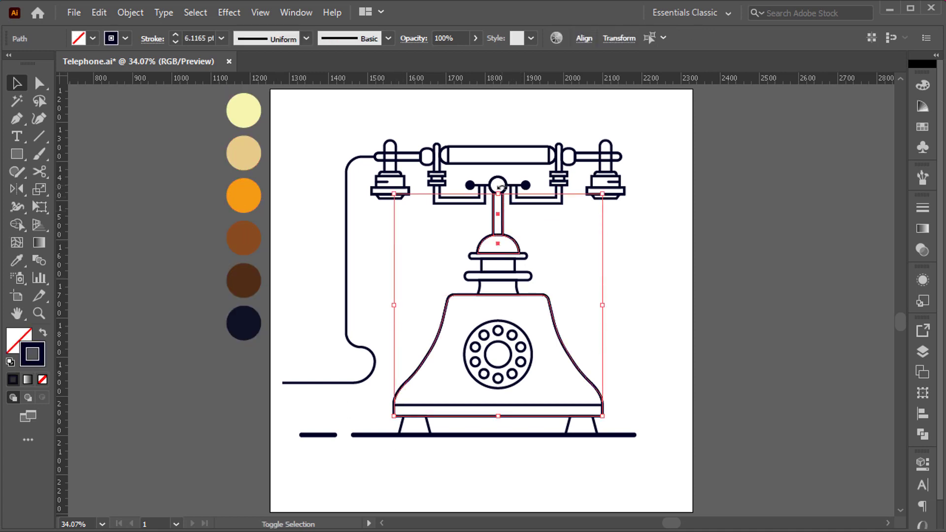
shift+click(619, 156)
shift+click(378, 156)
click(99, 12)
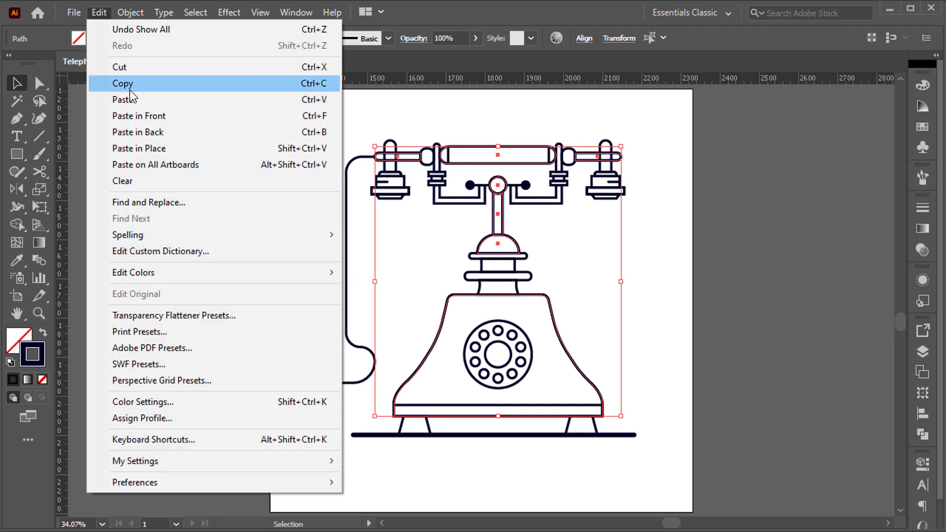
click(121, 82)
click(44, 333)
key(i)
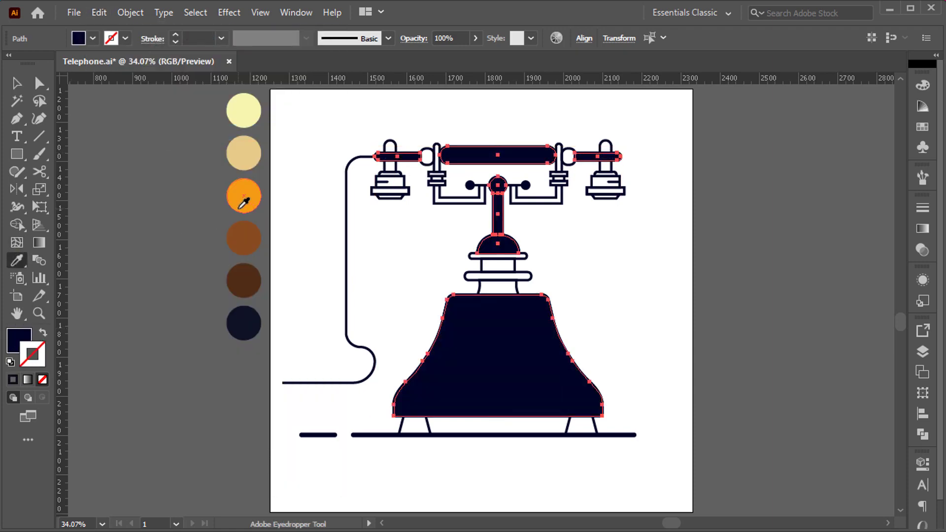
click(244, 194)
key(ctrl+shift+a)
- Paste copies of both receivers' wide rim rectangles behind their outlines and fill them with the palette's orange
ctrl+click(407, 192)
ctrl+shift+click(622, 192)
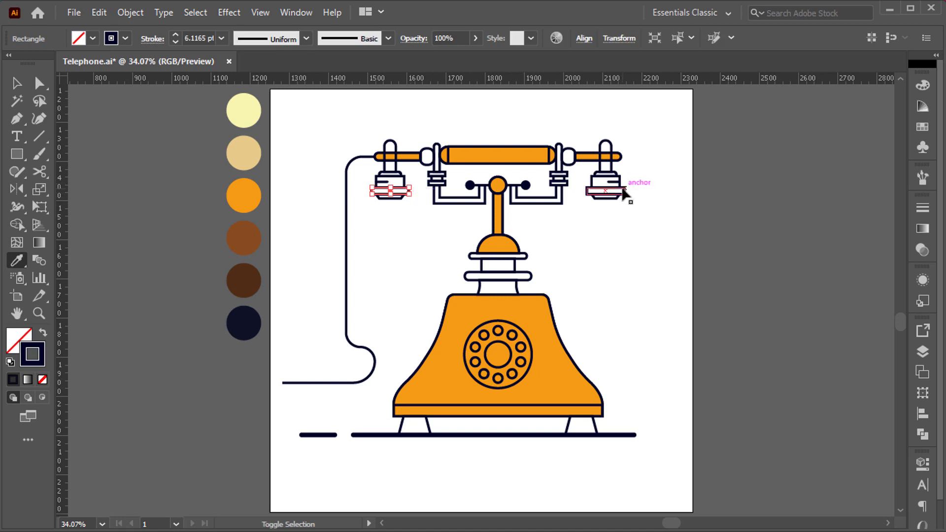
click(99, 12)
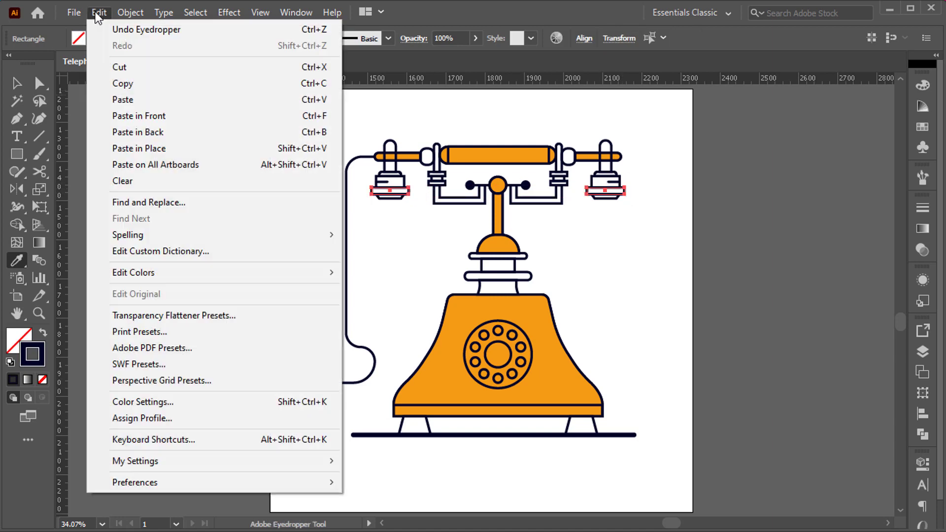
click(150, 132)
click(259, 196)
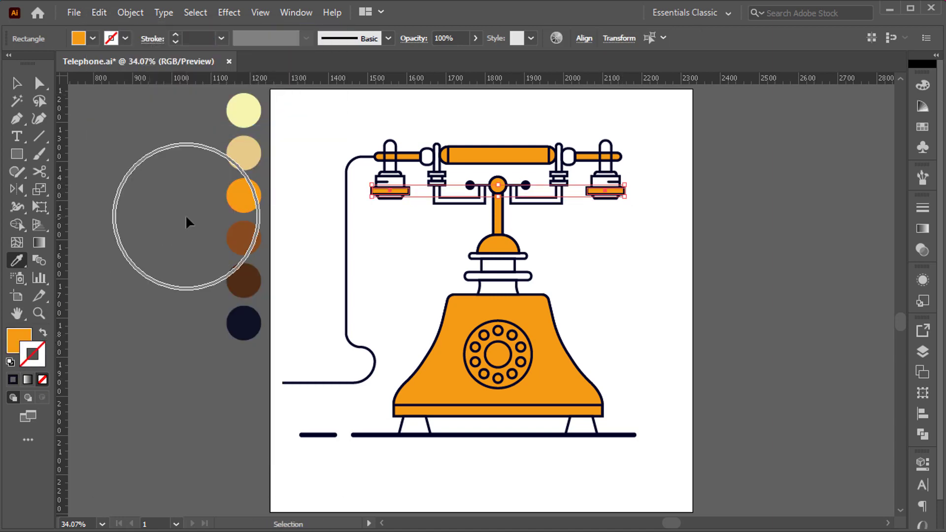
- Paste copies of both receivers' stems and upper rectangles and the stand's two neck sections behind their outlines, filled with the palette's dark brown
ctrl+click(186, 217)
key(v)
click(405, 184)
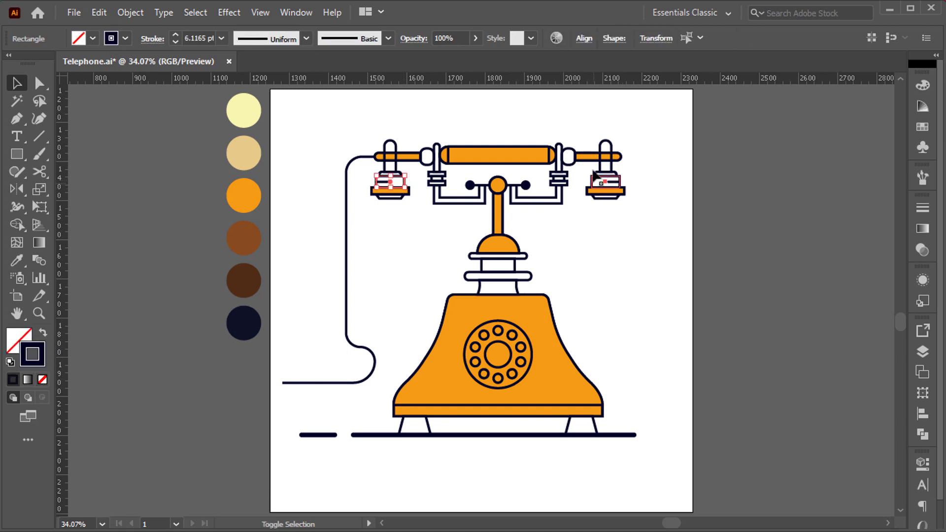
shift+click(607, 148)
shift+click(390, 148)
shift+click(497, 265)
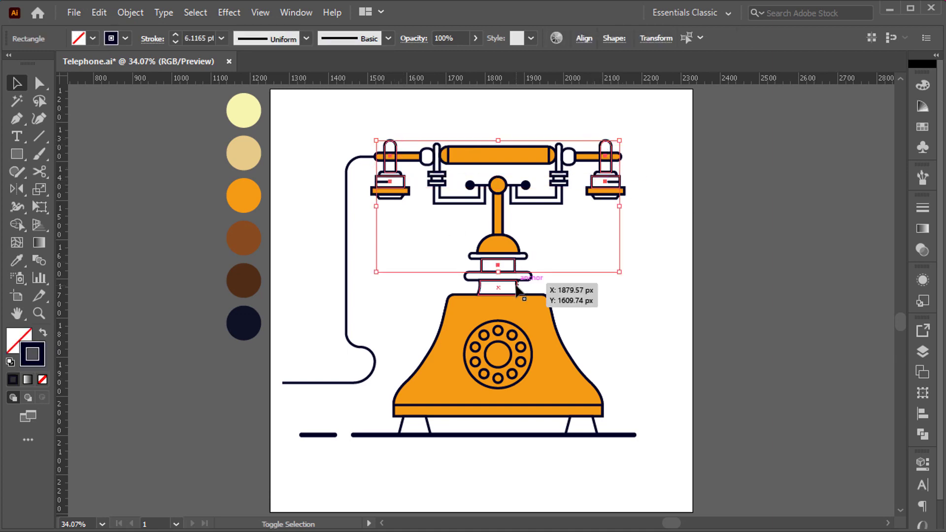
shift+click(516, 290)
click(99, 13)
click(99, 12)
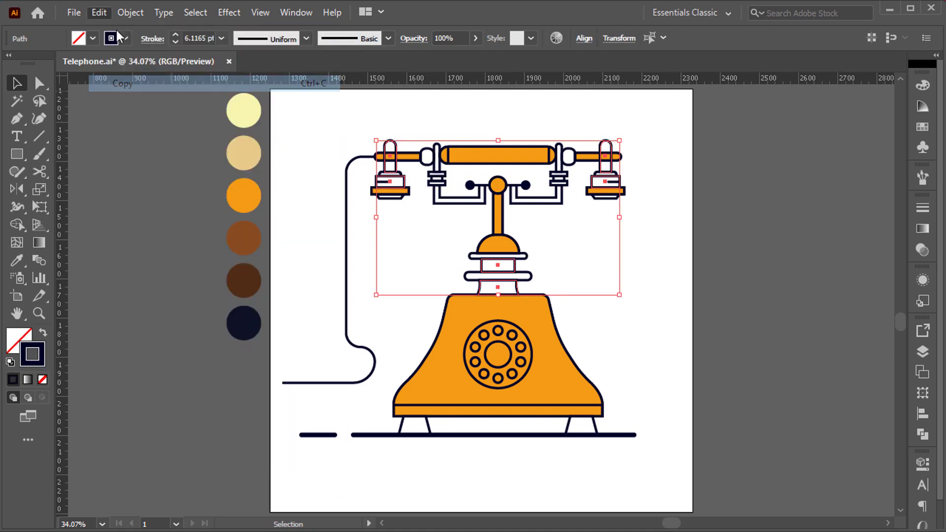
click(99, 12)
click(175, 148)
click(18, 262)
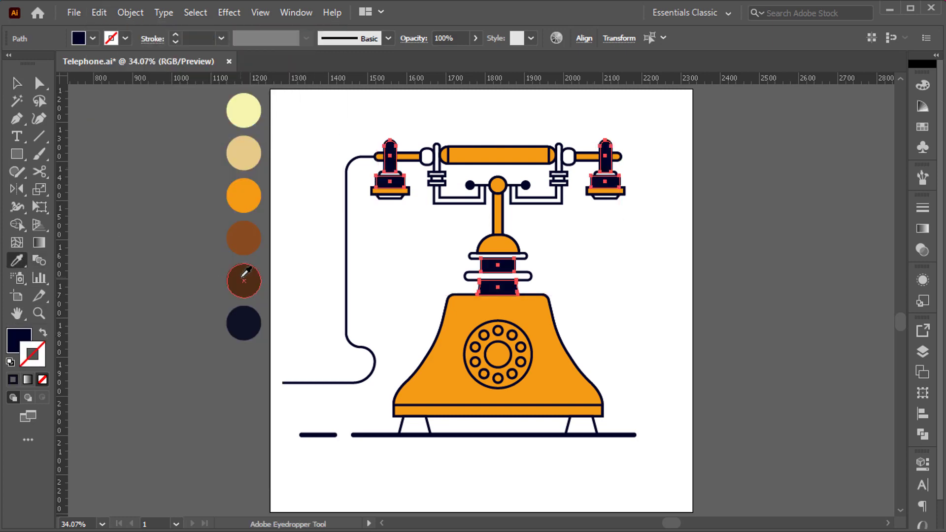
click(244, 280)
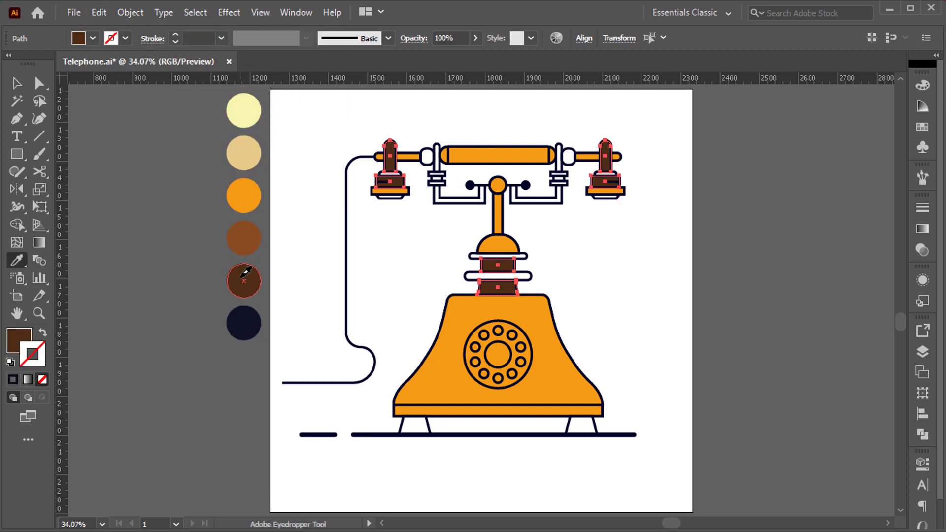
key(v)
click(408, 213)
- Swap stroke and fill on the receivers' caps and lower trapezoids and on the rounded collars beside the handset grip, making them solid navy
click(400, 192)
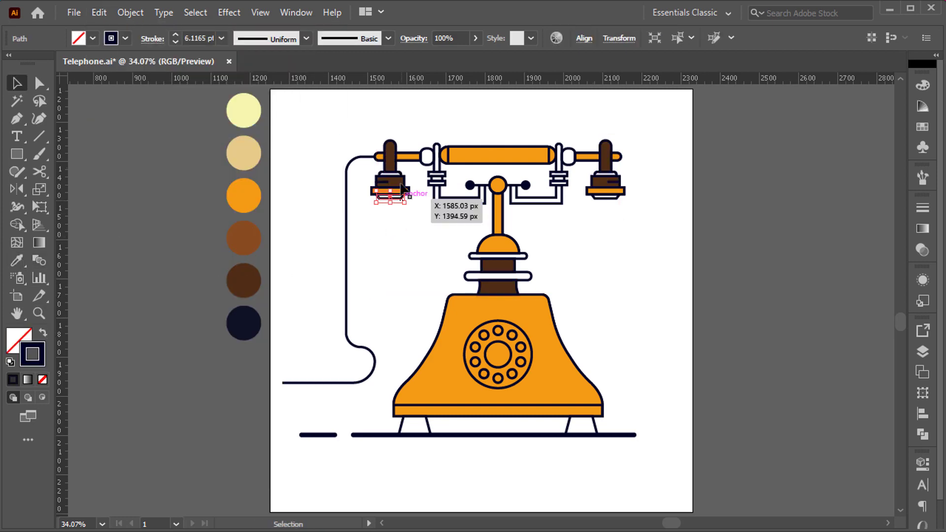
shift+click(617, 178)
click(612, 232)
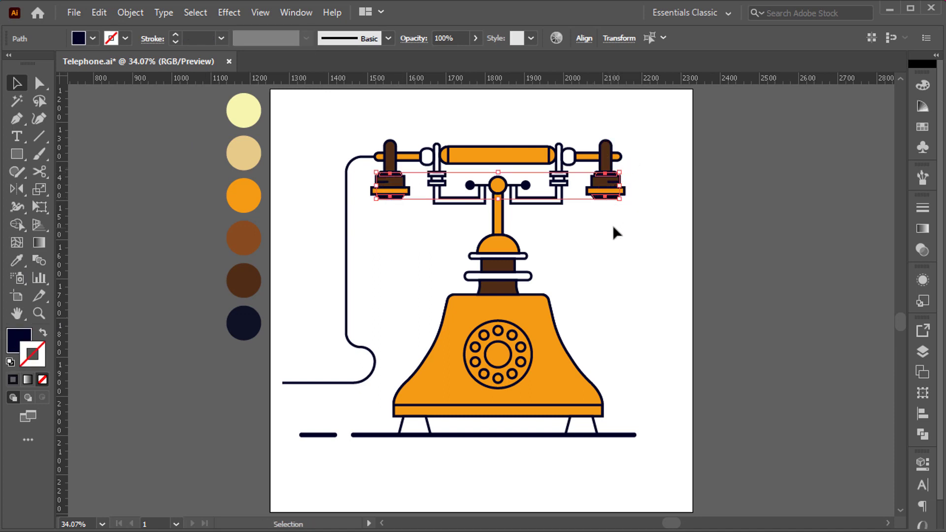
click(435, 156)
shift+click(570, 157)
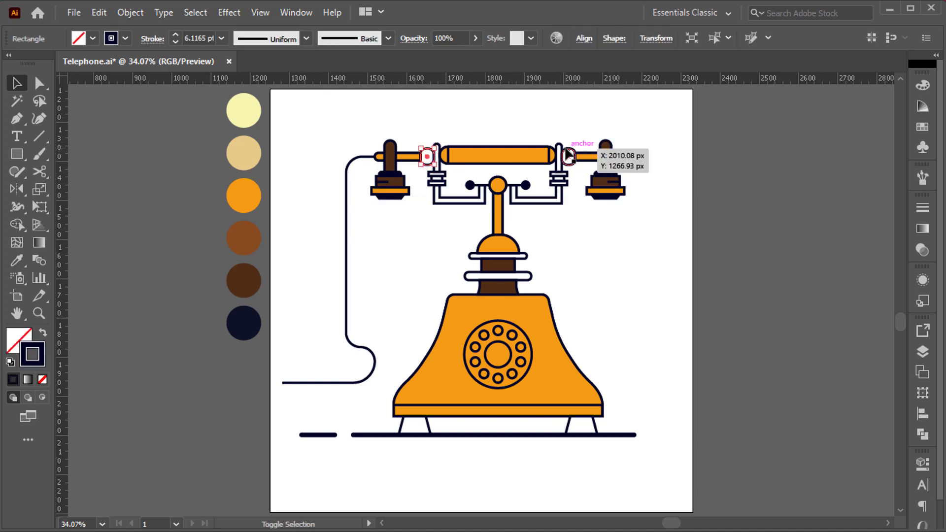
click(452, 130)
- Paste copies of the two upright cradle prongs behind their outlines and fill them with the receiver stems' dark brown
click(436, 143)
shift+click(559, 143)
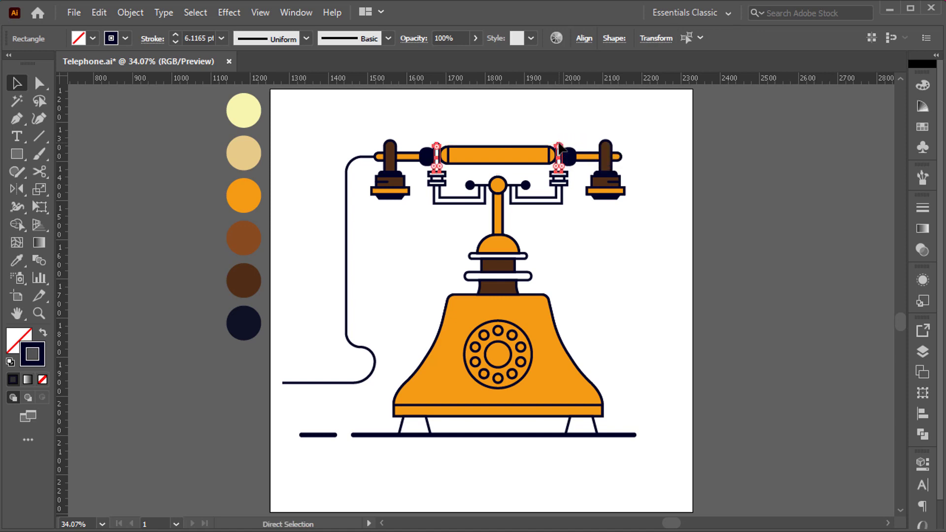
key(ctrl+c)
key(ctrl+b)
key(shift+x)
key(i)
click(605, 151)
ctrl+click(598, 133)
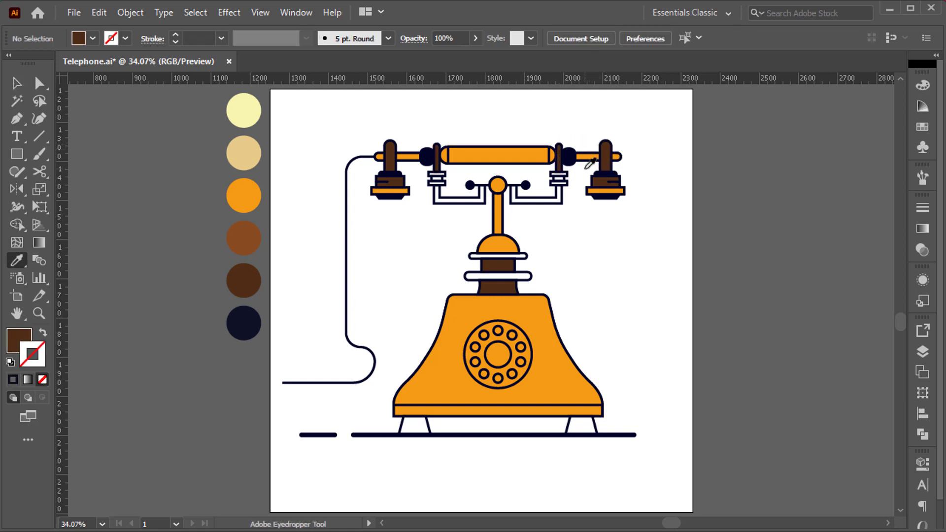
- Duplicate both angular cradle brackets behind their outlines and fill the copies with the neck's dark brown, without stroke
ctrl+click(562, 203)
ctrl+shift+click(453, 203)
key(shift+x)
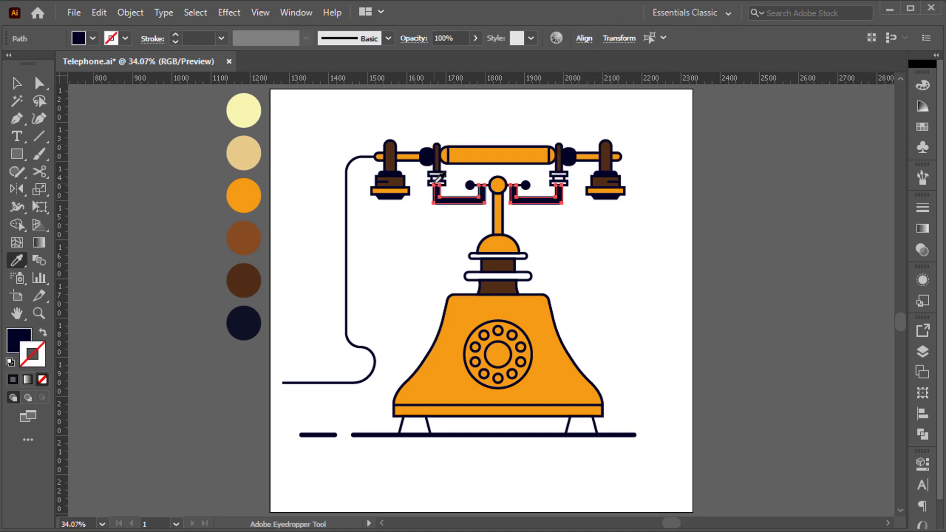
click(499, 263)
ctrl+click(563, 248)
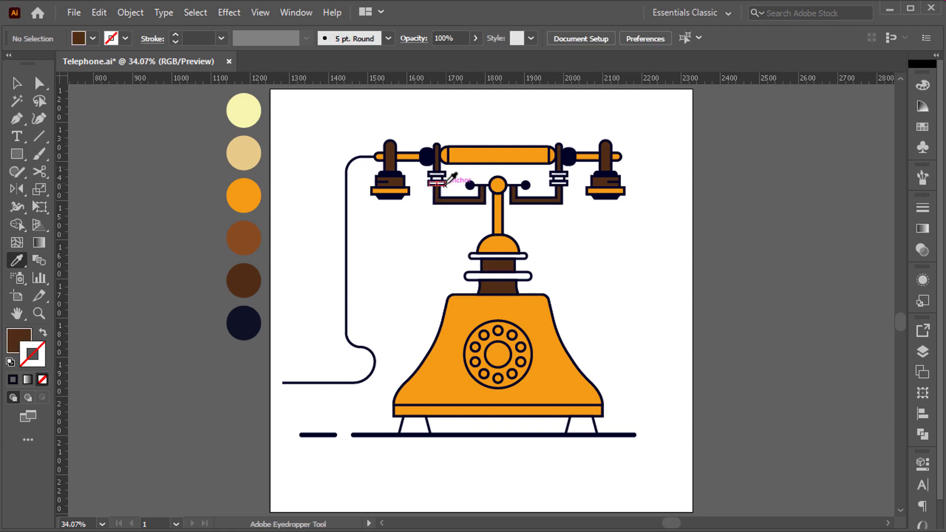
- Duplicate the four small collar rectangles on the cradle uprights behind their outlines and fill the copies with the brackets' dark brown
scroll(446, 184, up, 3)
ctrl+click(445, 159)
ctrl+shift+click(445, 185)
ctrl+shift+click(802, 161)
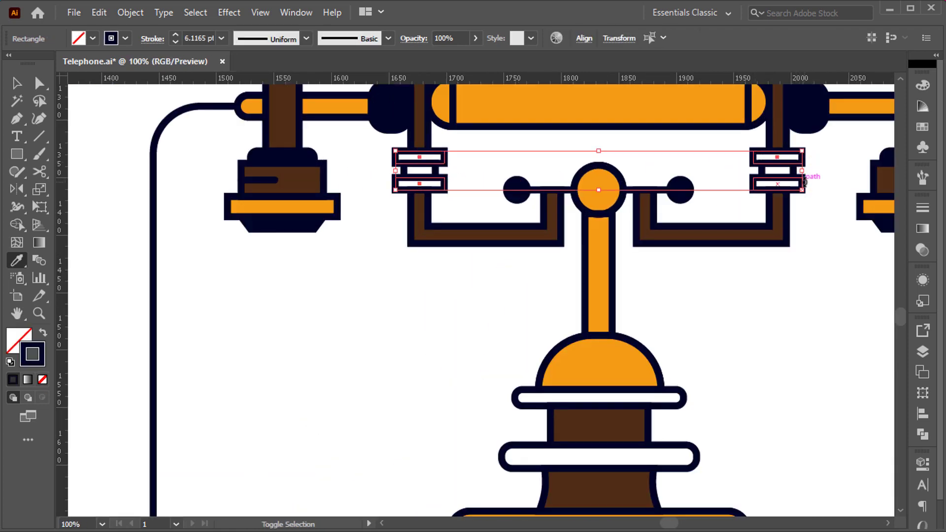
click(781, 212)
key(v)
ctrl+click(719, 300)
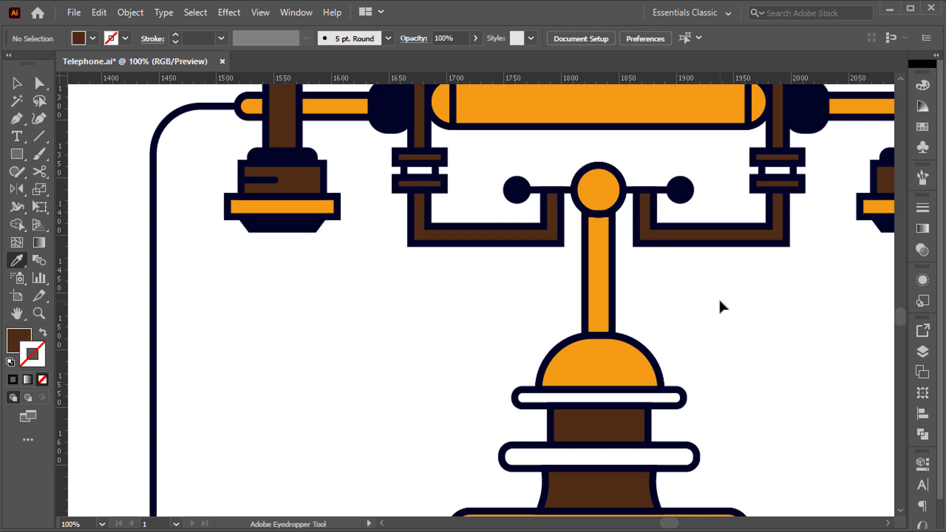
- Swap stroke and fill on the two short connectors between the cradle's collar rectangles, making them solid navy
key(v)
click(436, 170)
shift+click(765, 174)
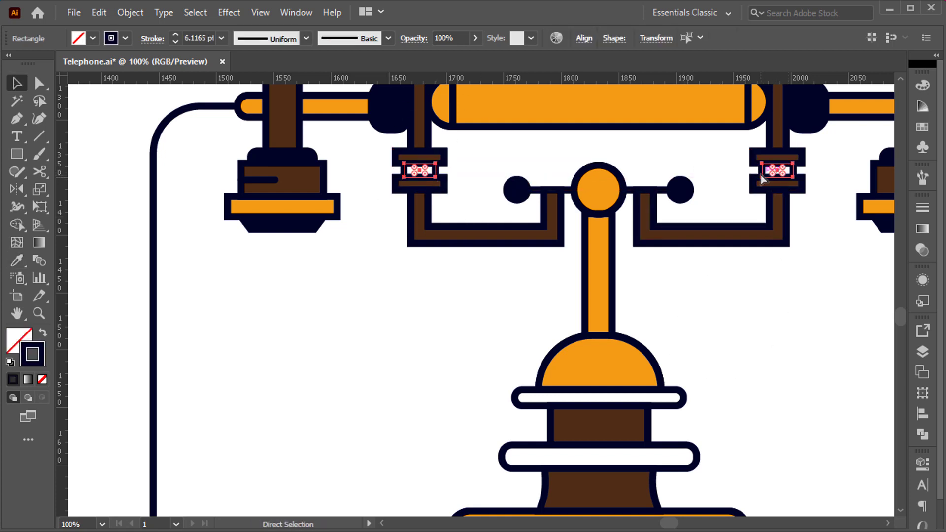
key(shift+x)
click(483, 277)
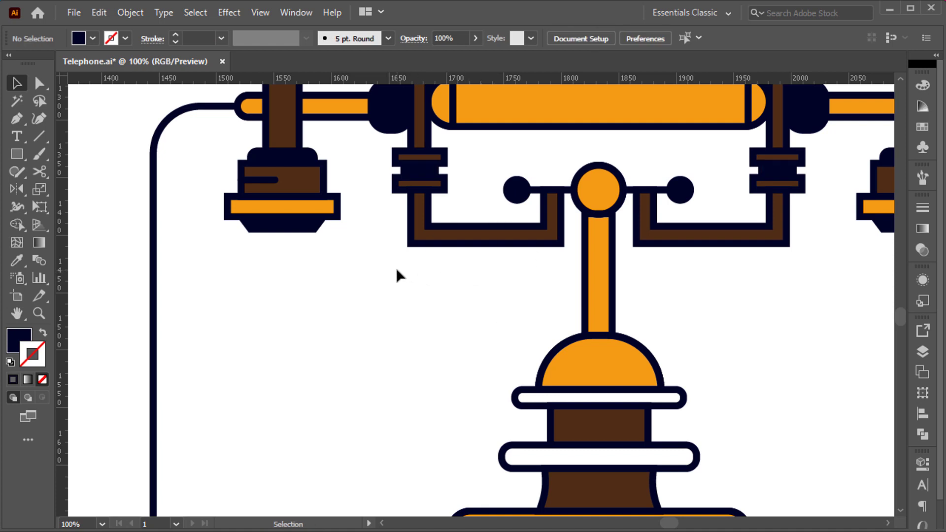
- Swap stroke and fill on the two wide rounded rings around the telephone's neck, making them solid navy
scroll(640, 345, down, 2)
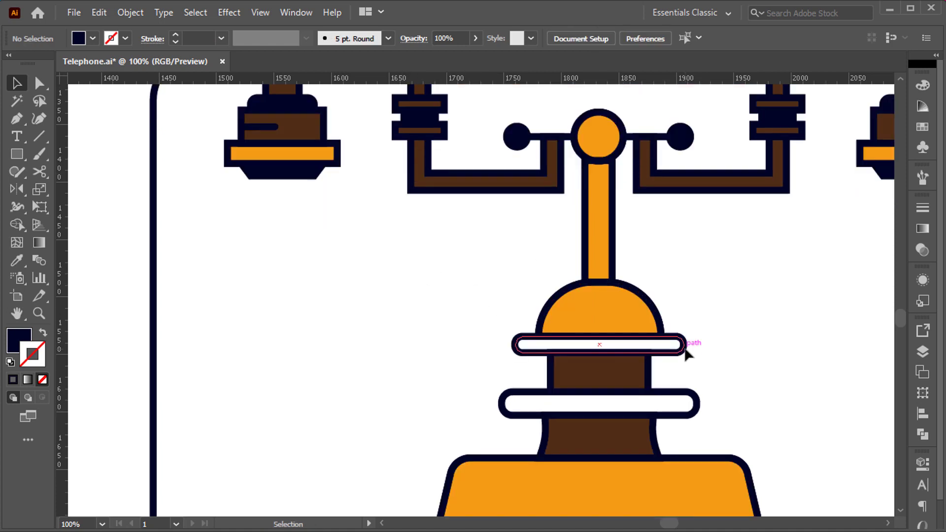
key(ctrl+0)
click(528, 280)
shift+click(526, 258)
key(shift+x)
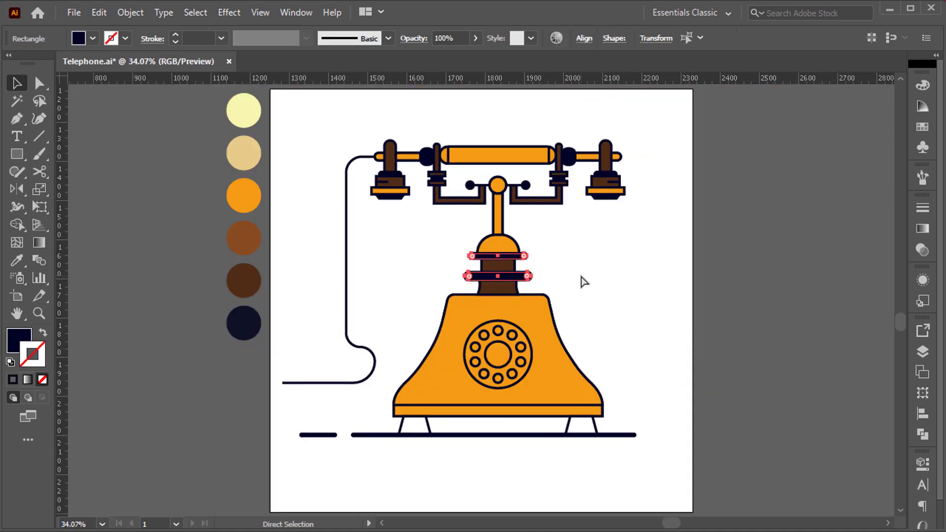
click(585, 282)
- Paste a copy of the dial's outer circle behind its outline and fill it with the neck's dark brown
click(523, 334)
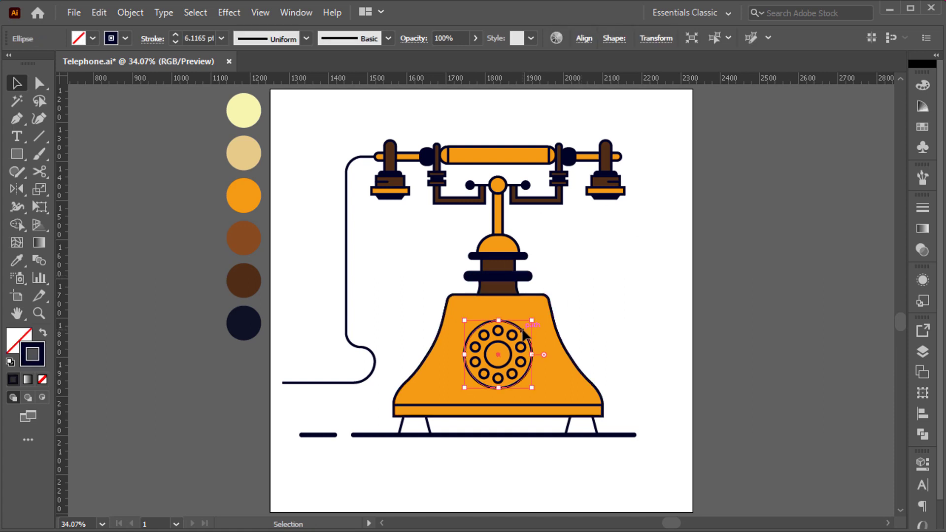
key(ctrl+c)
key(ctrl+b)
key(shift+x)
key(i)
click(509, 288)
ctrl+click(589, 293)
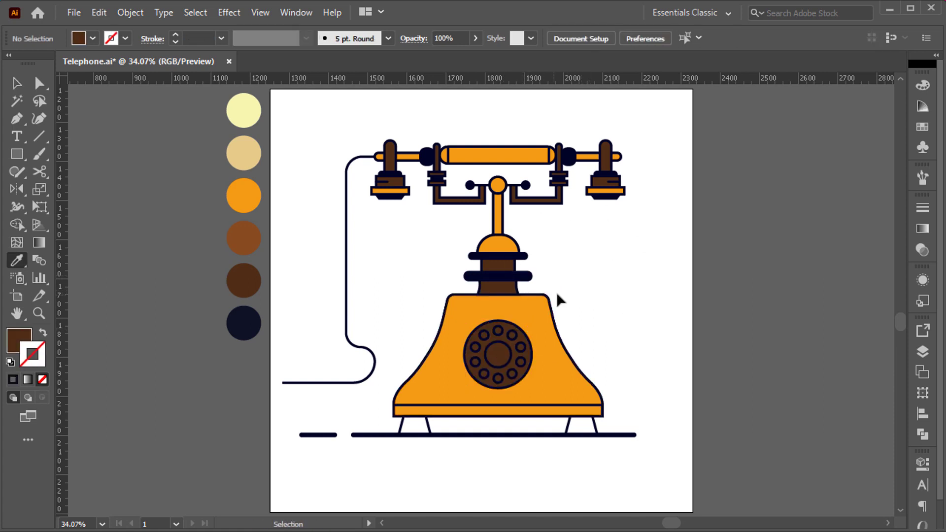
- Duplicate the dial's finger-hole group without stroke and fill the copy with a darker shade of the palette's dark brown
ctrl+click(519, 335)
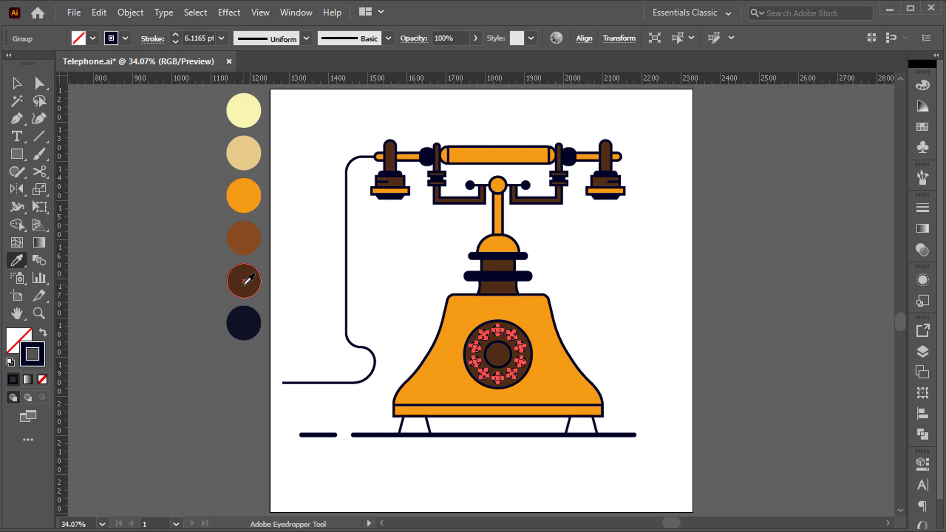
click(244, 284)
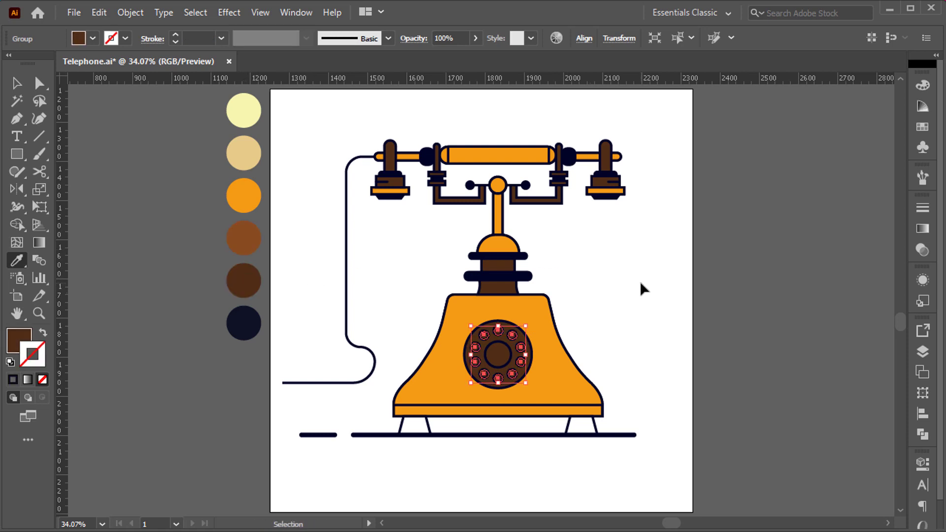
double_click(12, 342)
click(708, 181)
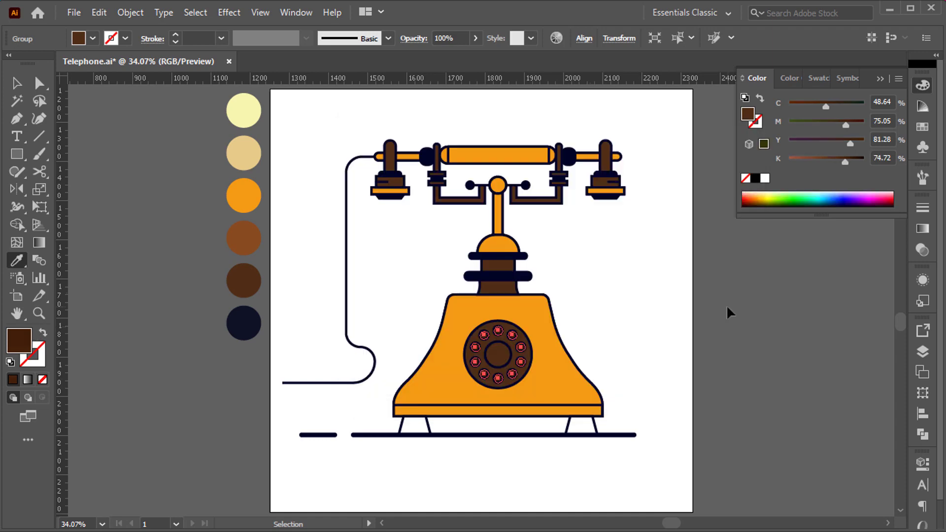
- Set the finger-hole outlines' stroke weight to 3 pt and their stroke colour to a medium brown
scroll(507, 342, up, 5)
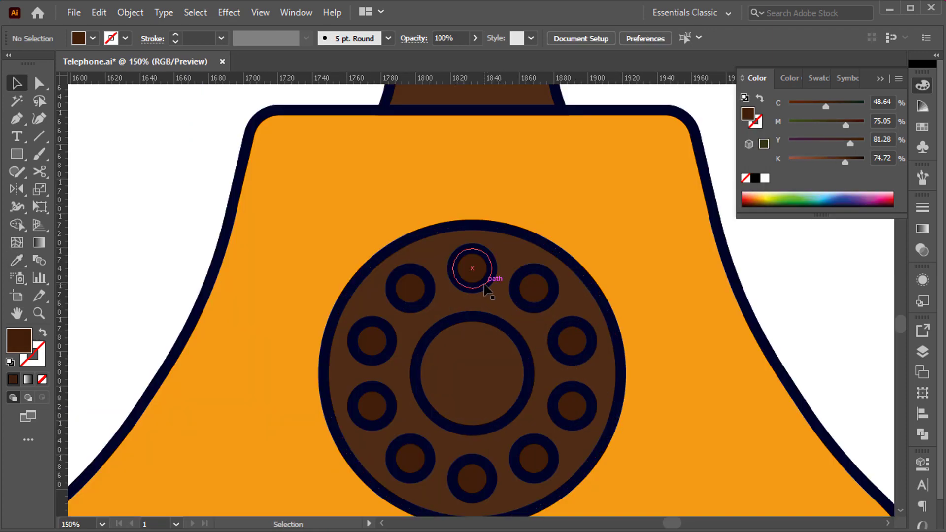
click(473, 270)
click(175, 42)
click(175, 43)
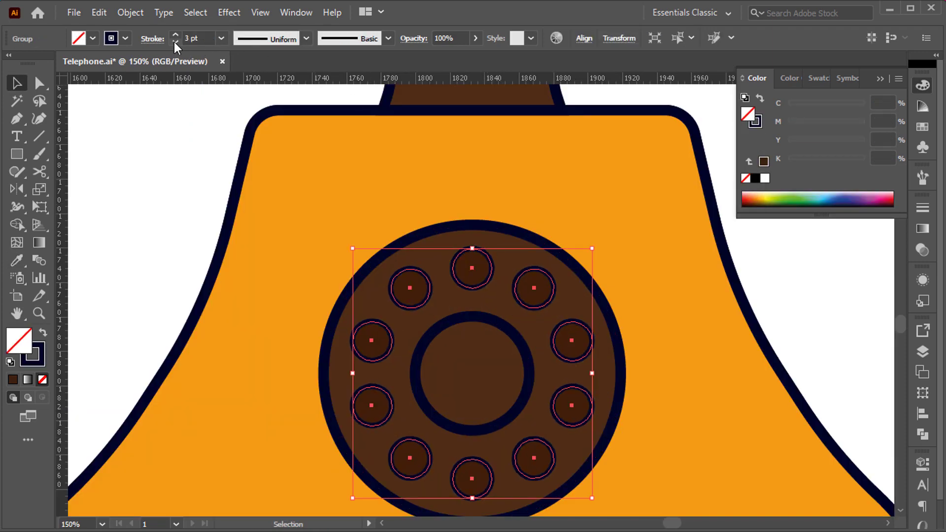
double_click(39, 351)
click(569, 350)
click(527, 324)
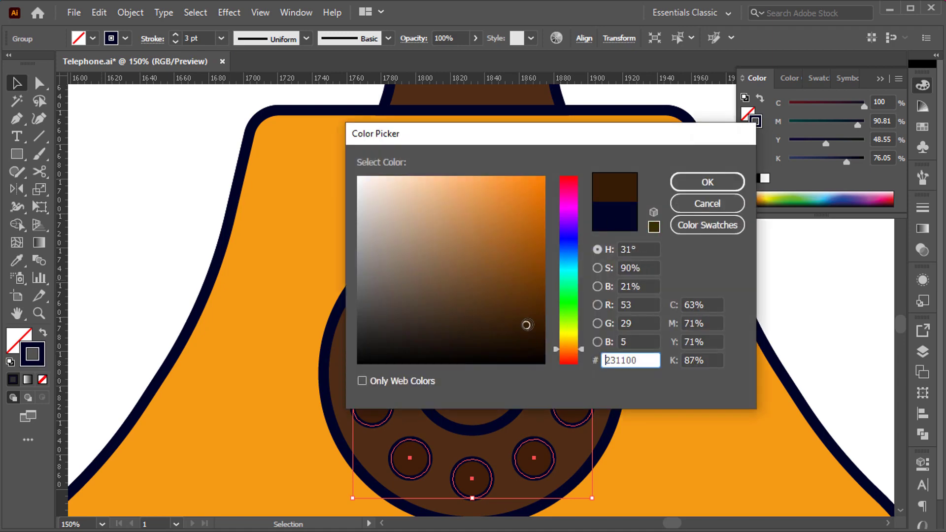
drag(526, 325, 514, 287)
click(707, 182)
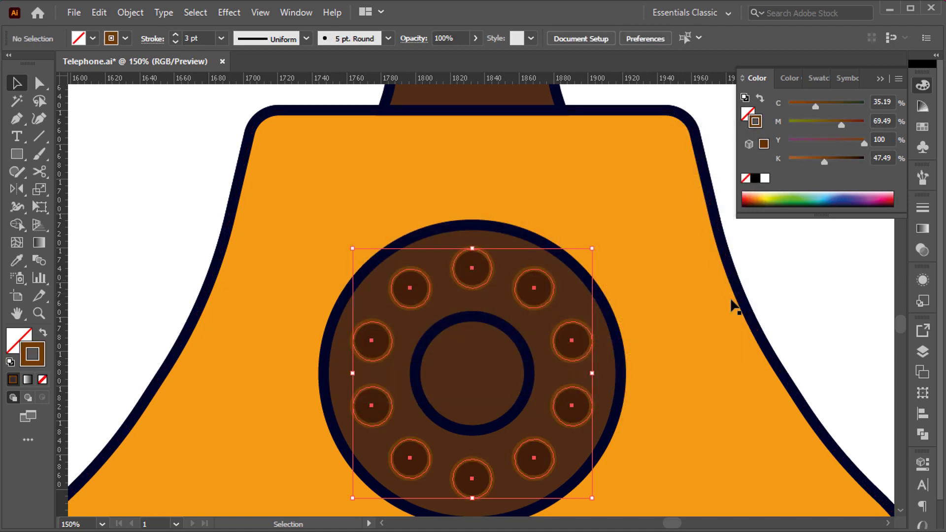
- Paste a smaller concentric copy of the dial's centre circle, cut its upper-right part with the Scissors tool and delete the cut segment
click(526, 337)
key(ctrl+c)
key(ctrl+f)
drag(536, 317, 512, 342)
key(c)
click(491, 345)
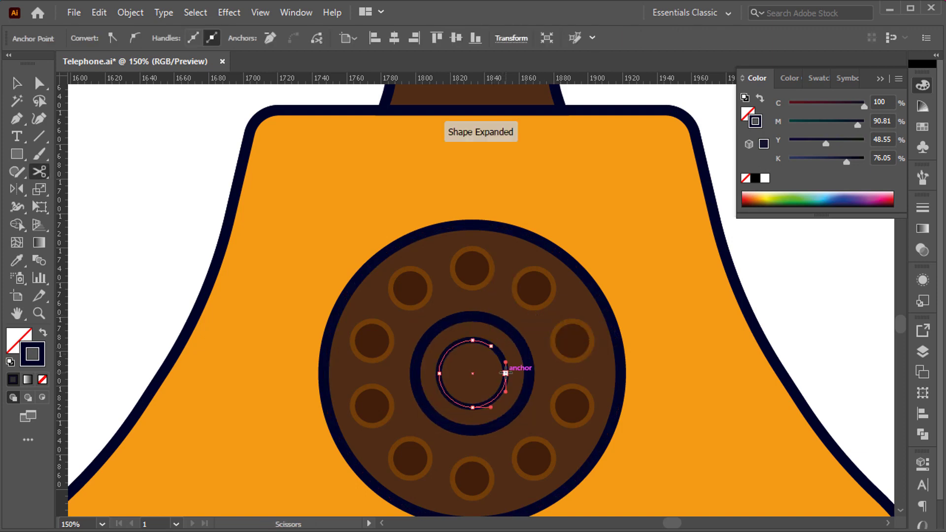
key(v)
click(500, 358)
key(Delete)
- Give the small open arc in the dial's centre a 3 pt stroke with round caps
click(487, 343)
click(176, 42)
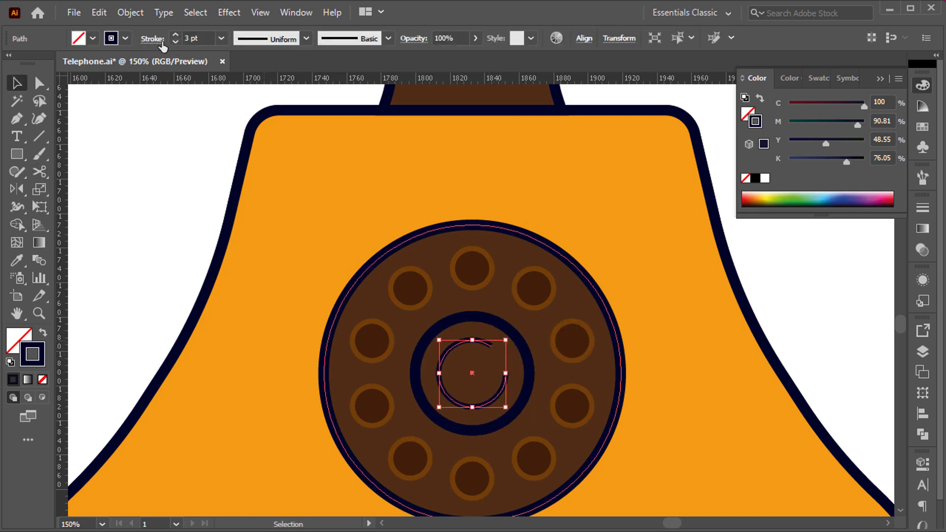
click(161, 41)
click(65, 78)
click(190, 147)
- Ungroup the finger-hole fills and the finger-hole outlines on the dial
click(575, 331)
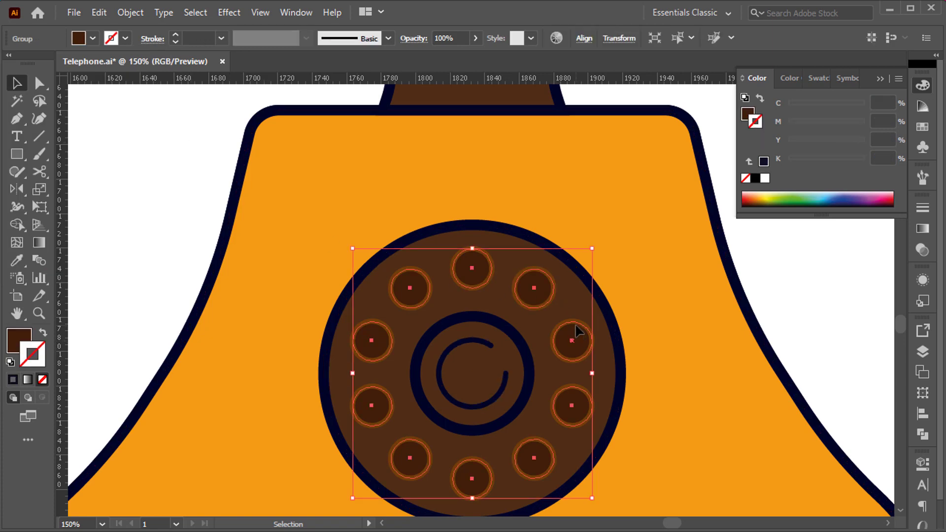
right_click(577, 329)
click(654, 195)
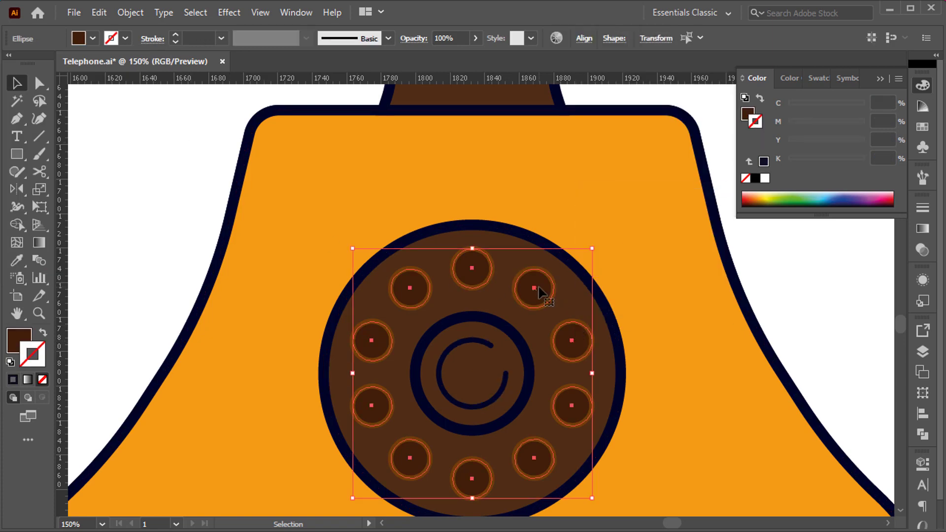
right_click(553, 297)
click(579, 163)
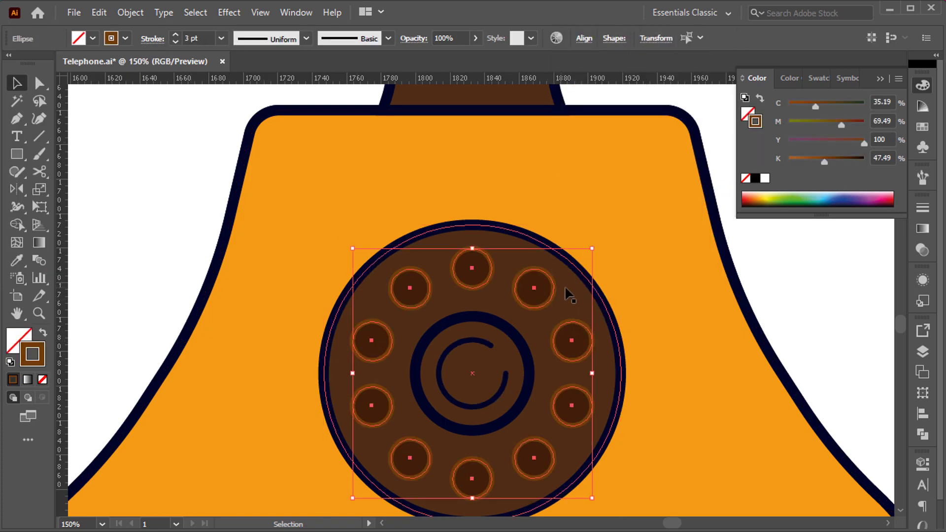
- Delete the outlines and fills of the dial's two adjacent upper-right finger holes
click(550, 294)
key(Delete)
click(573, 339)
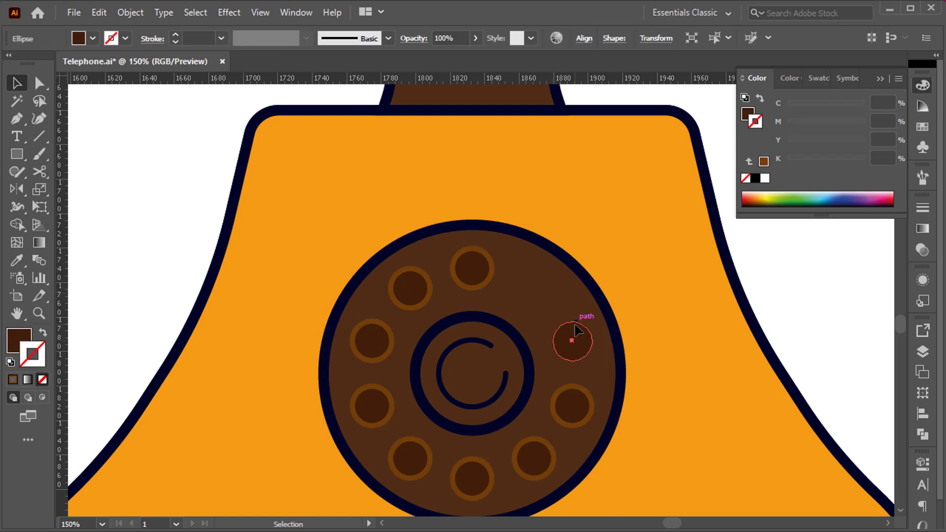
key(Delete)
- Paste an enlarged concentric copy of the dial's centre circle and cut it with the Scissors tool, keeping only the arc across the finger-hole gap
click(525, 349)
key(ctrl+c)
key(ctrl+f)
drag(529, 316, 621, 264)
key(c)
click(517, 274)
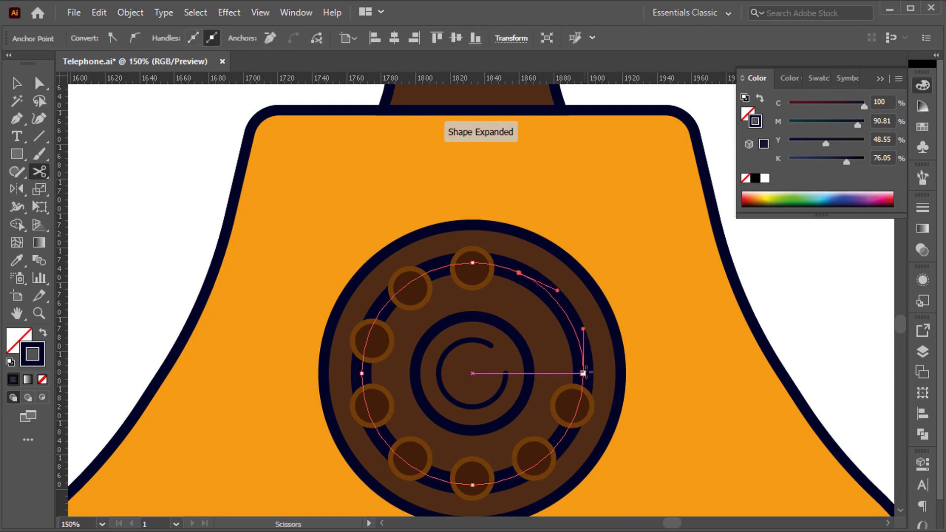
click(583, 363)
key(Delete)
key(v)
key(Delete)
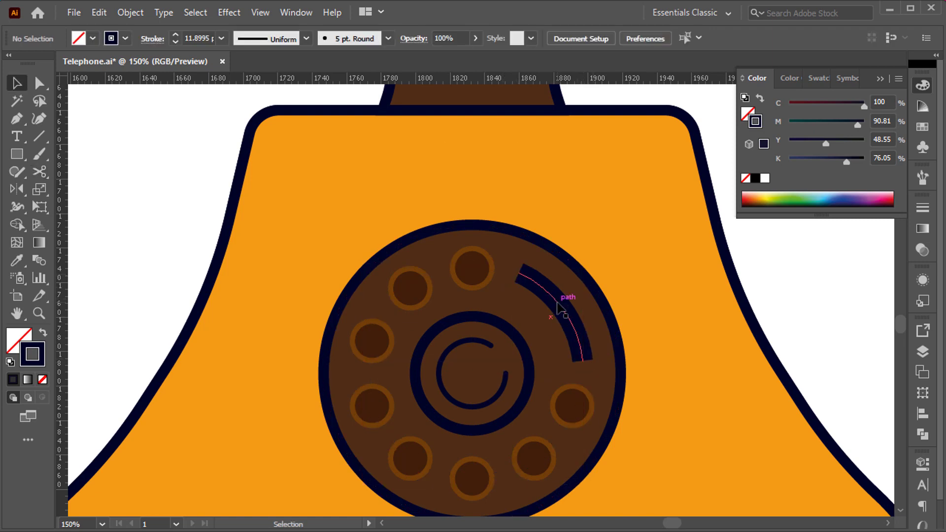
- Give the arc across the dial's finger-hole gap round caps and the 5 pt brown stroke sampled from a finger-hole outline
click(566, 313)
click(152, 38)
click(56, 59)
click(56, 61)
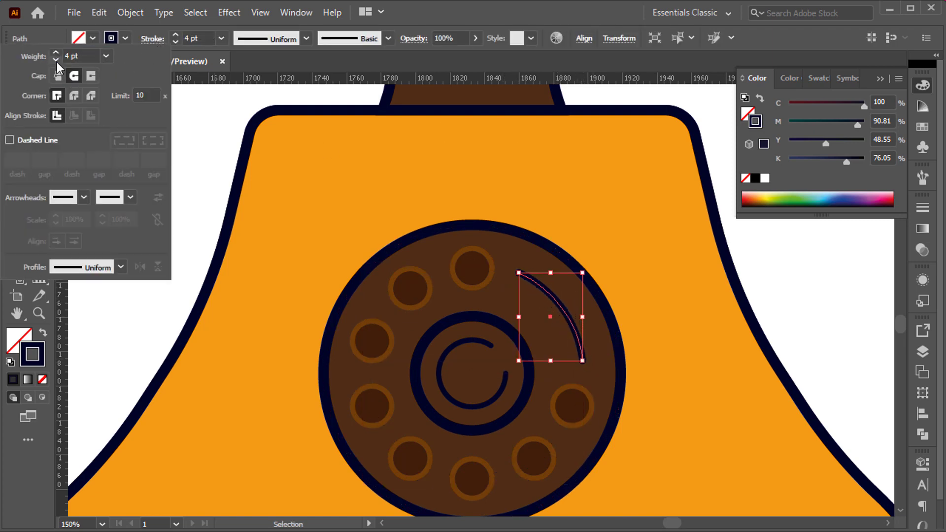
key(i)
click(493, 275)
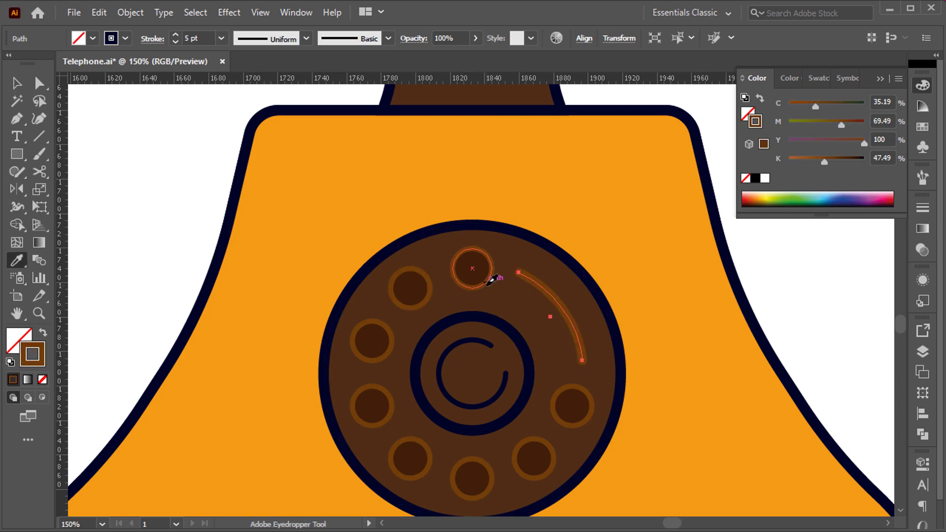
key(ctrl+shift+a)
key(ctrl+0)
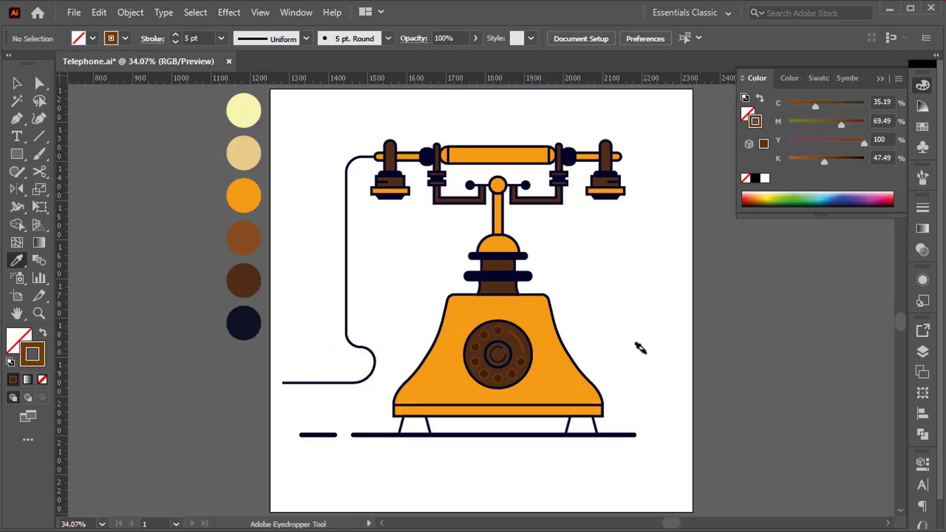
- Swap stroke and fill on both feet under the telephone base so they are solid navy
key(v)
click(574, 428)
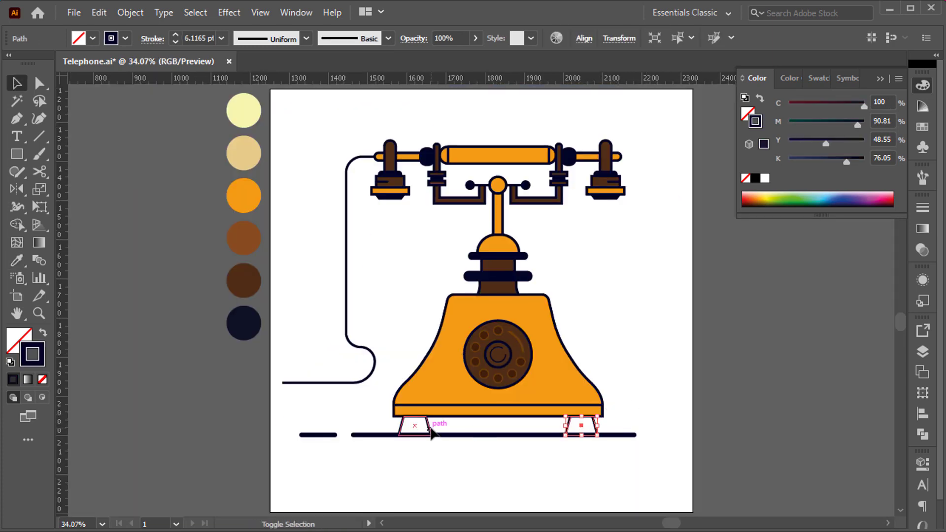
key(shift+x)
key(ctrl+shift+a)
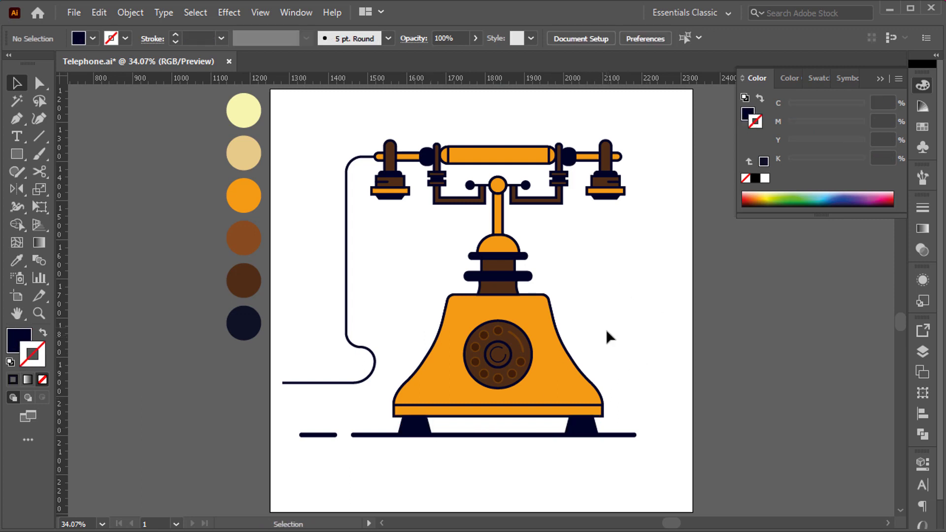
- Draw a small circle on the left receiver post and fill it with brown 684127
key(a)
scroll(394, 162, up, 2)
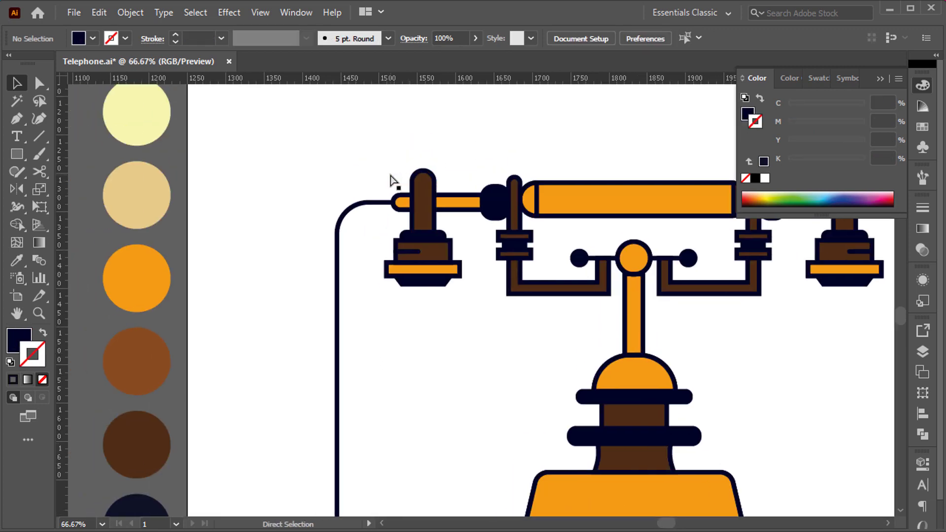
key(l)
scroll(422, 190, up, 2)
drag(417, 194, 438, 215)
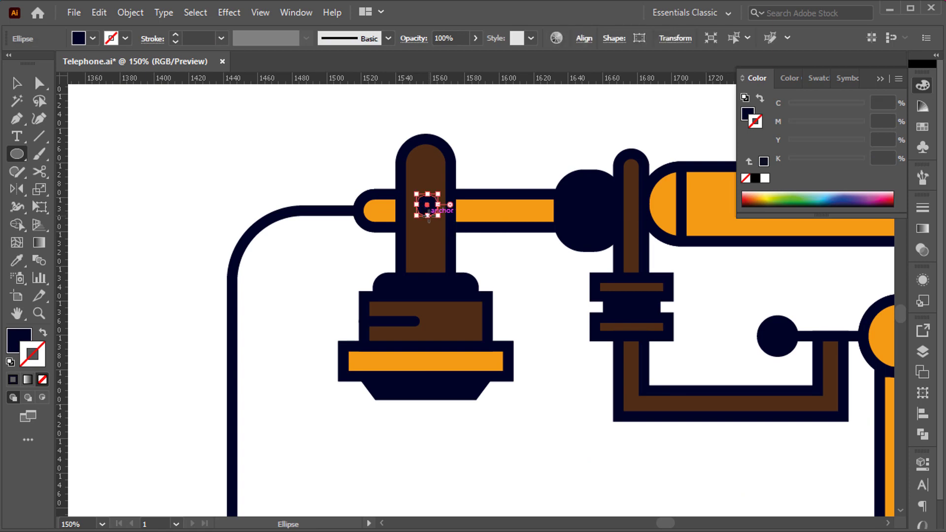
key(i)
click(424, 237)
double_click(19, 340)
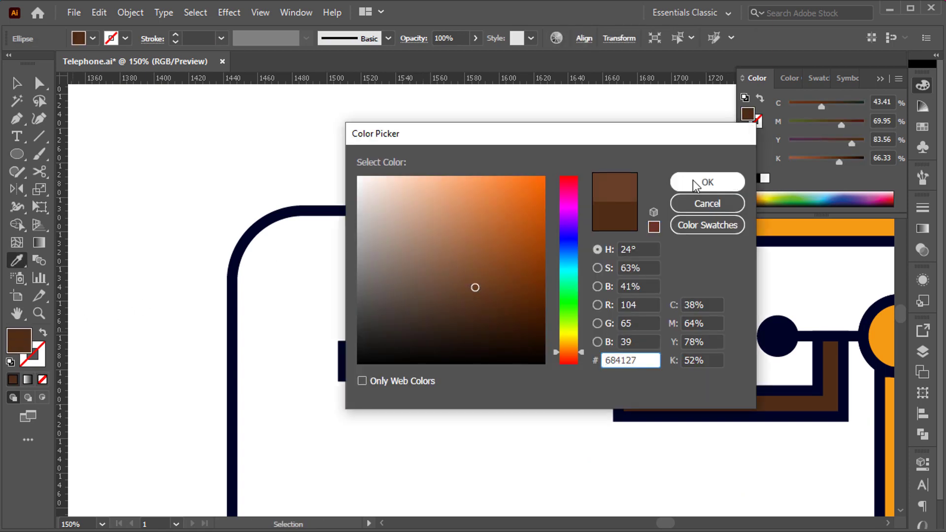
click(695, 184)
- Reflect a copy of the small circle across the stand's vertical centre axis onto the right receiver post
key(v)
key(ctrl+1)
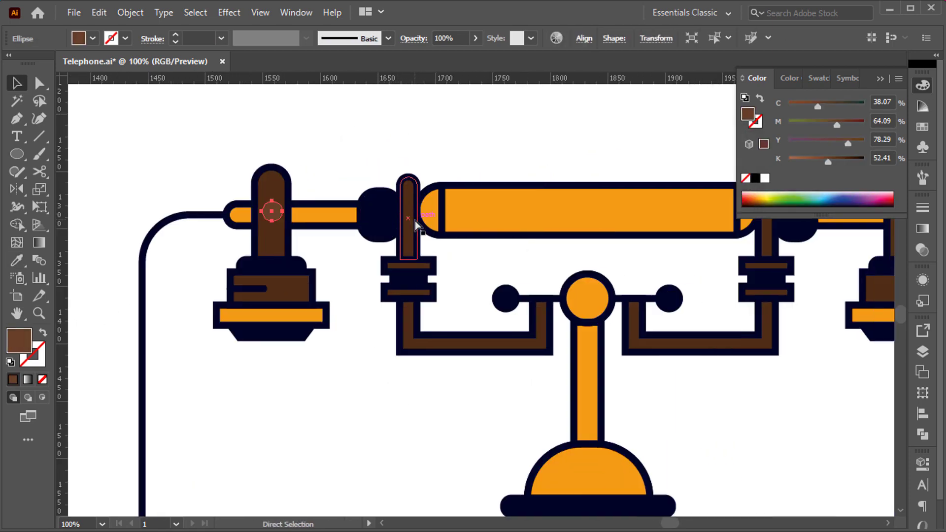
scroll(416, 225, right, 2)
key(o)
scroll(587, 247, right, 2)
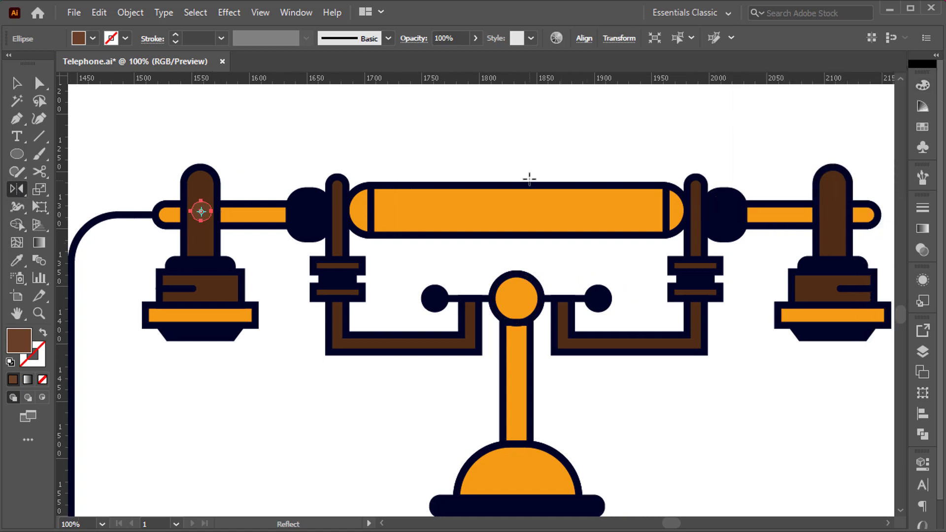
alt+click(515, 274)
click(424, 367)
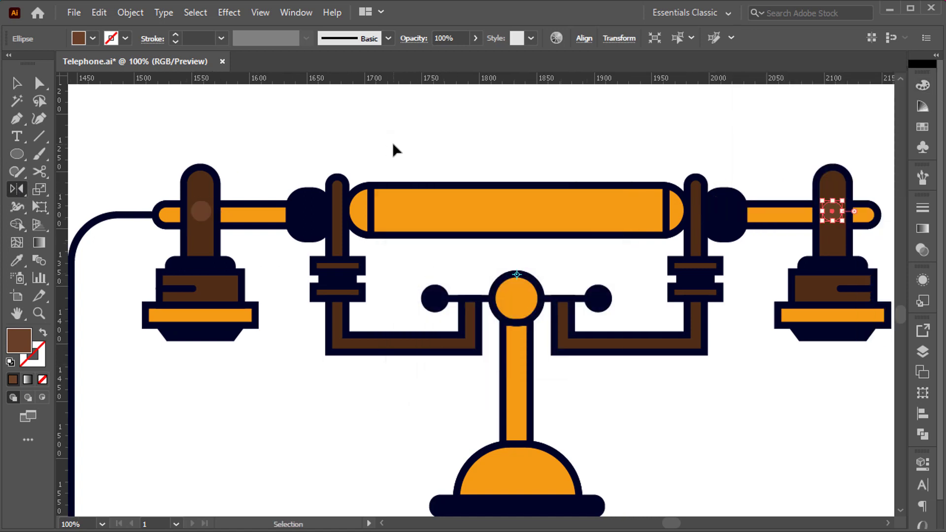
key(ctrl+shift+a)
- Draw a horizontal highlight line along the upper left of the handset grip with no fill and a light orange stroke
key(p)
click(380, 204)
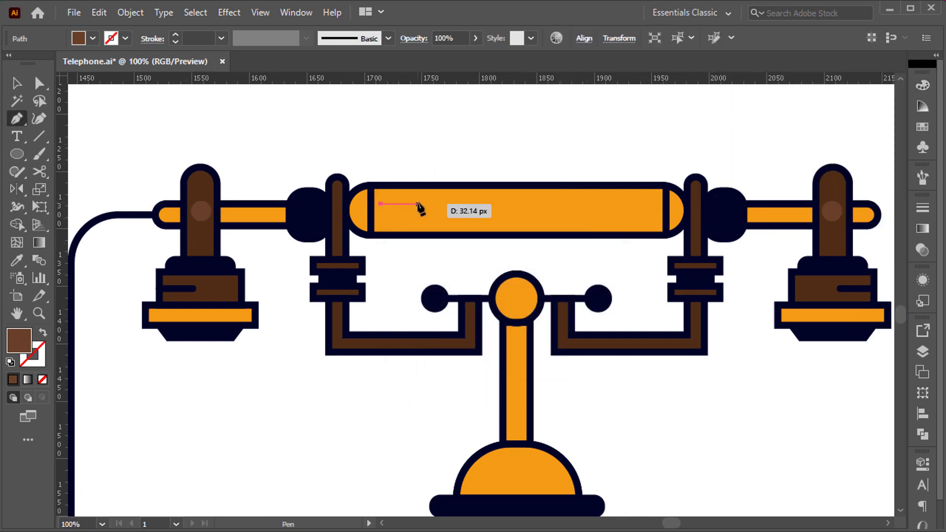
click(559, 204)
key(i)
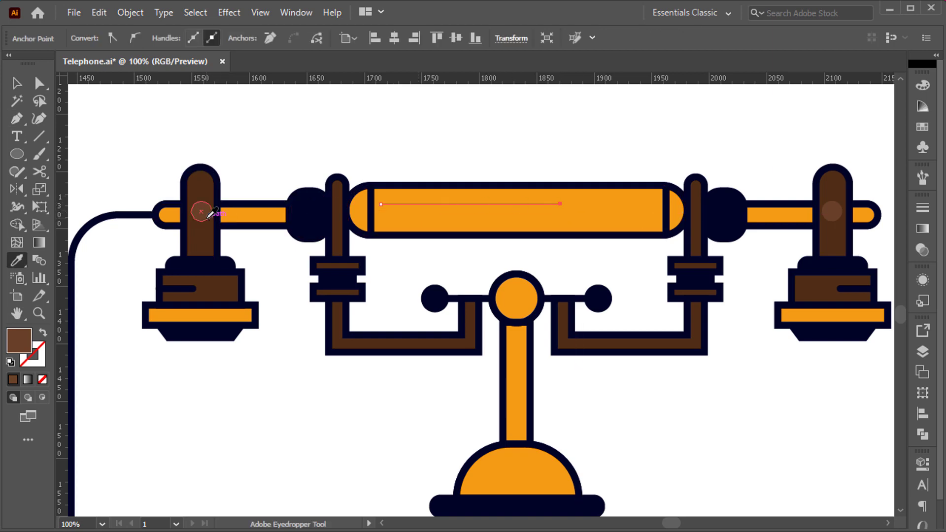
key(shift+x)
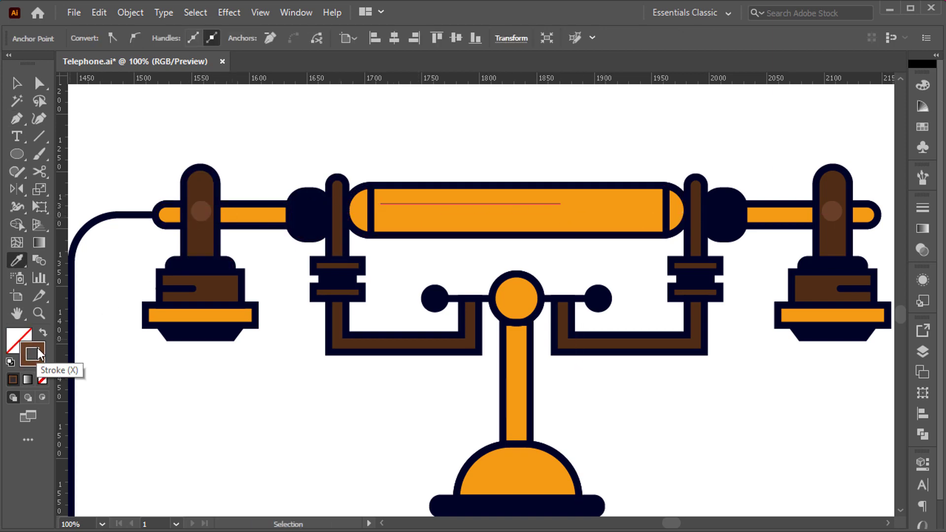
shift+click(463, 211)
double_click(42, 360)
click(476, 188)
click(671, 187)
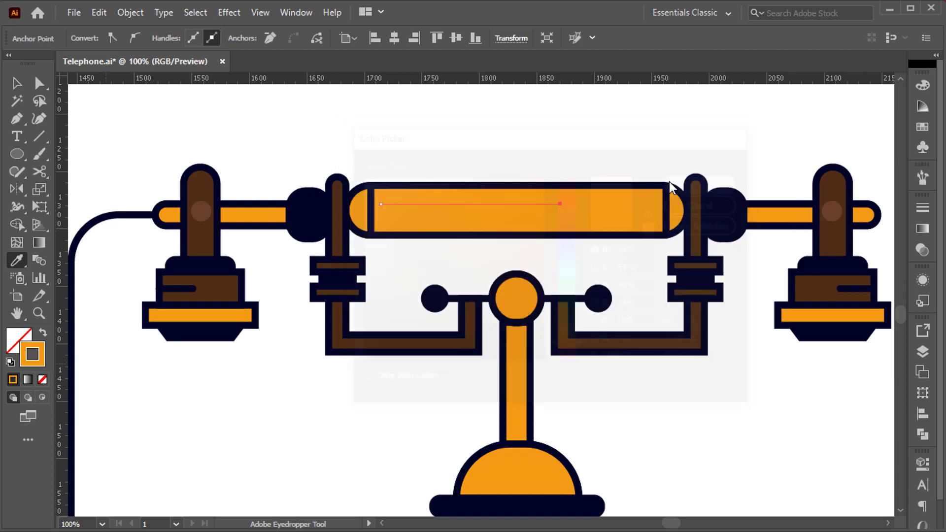
- Set the handset highlight line's stroke to 6 pt with round caps
key(v)
scroll(178, 38, up, 4)
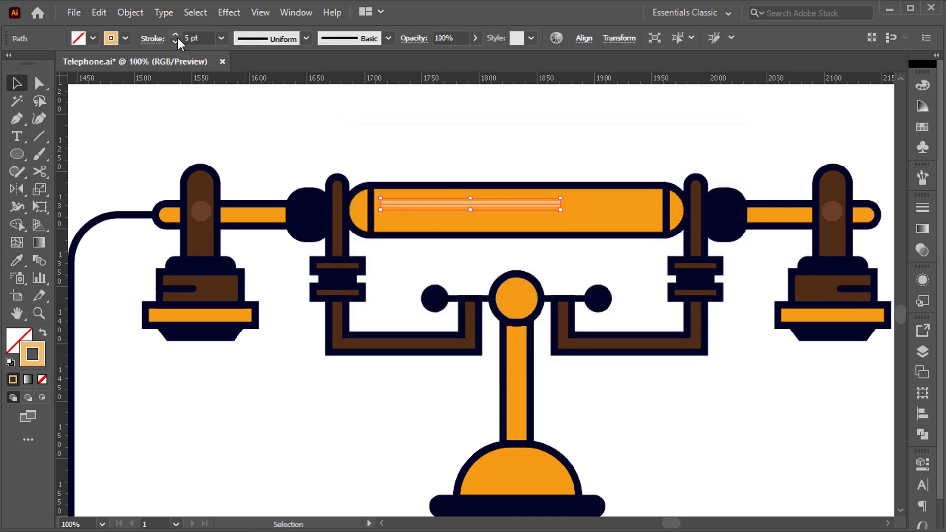
scroll(178, 39, up, 1)
click(152, 38)
- Place a shortened copy of the highlight near the grip's right end and match its stroke to the original line
click(454, 202)
drag(522, 203, 612, 203)
drag(470, 206, 611, 206)
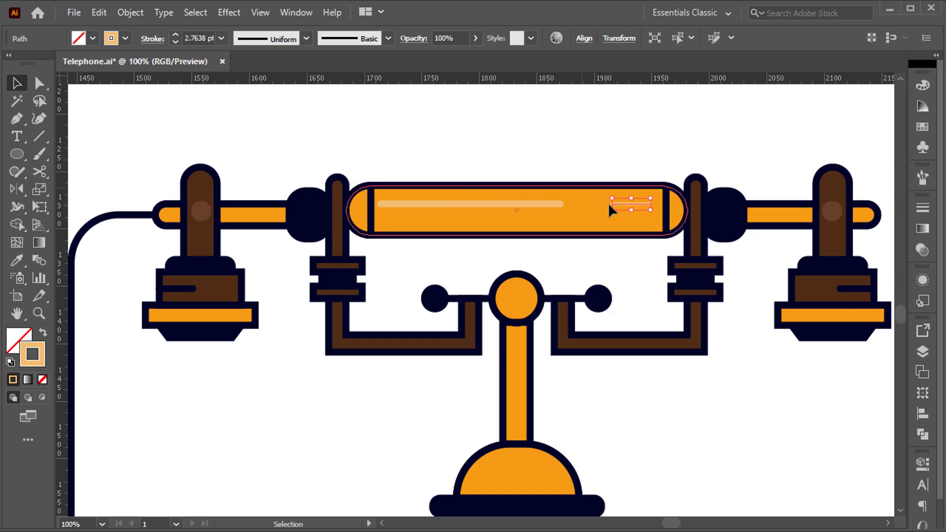
key(i)
click(438, 205)
- Lighten the stroke colour of both handset highlights to a pale peach
ctrl+shift+click(438, 204)
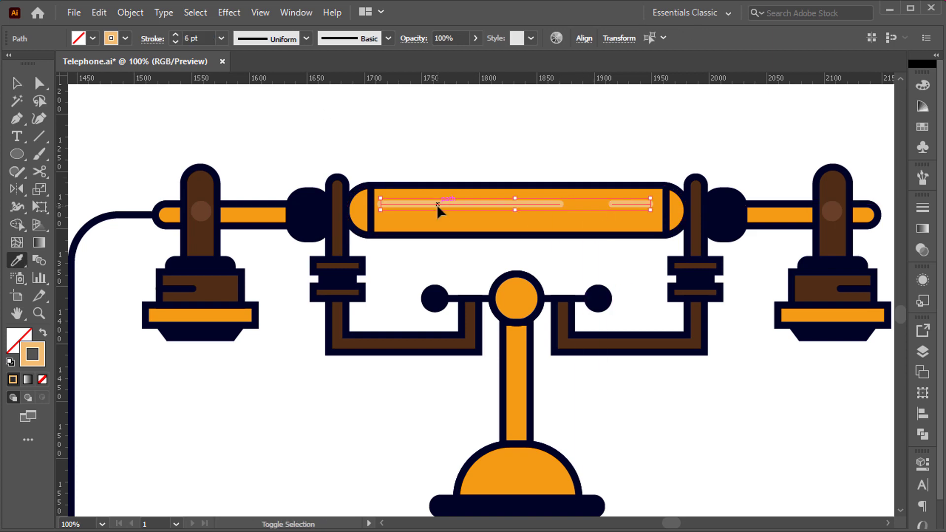
double_click(33, 355)
drag(407, 186, 406, 174)
click(728, 181)
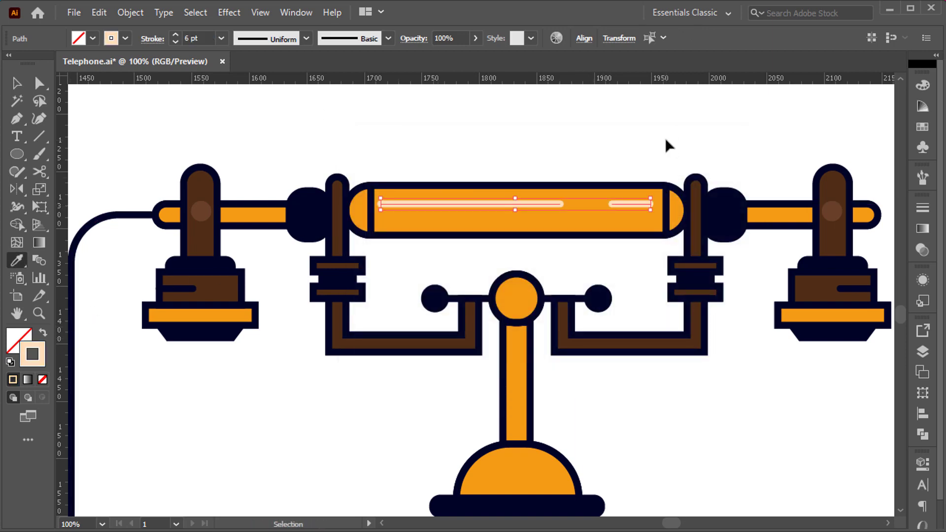
key(ctrl+shift+a)
- Draw a short horizontal pale peach highlight line on the upper left of the telephone body, just above the dial
scroll(646, 195, down, 1)
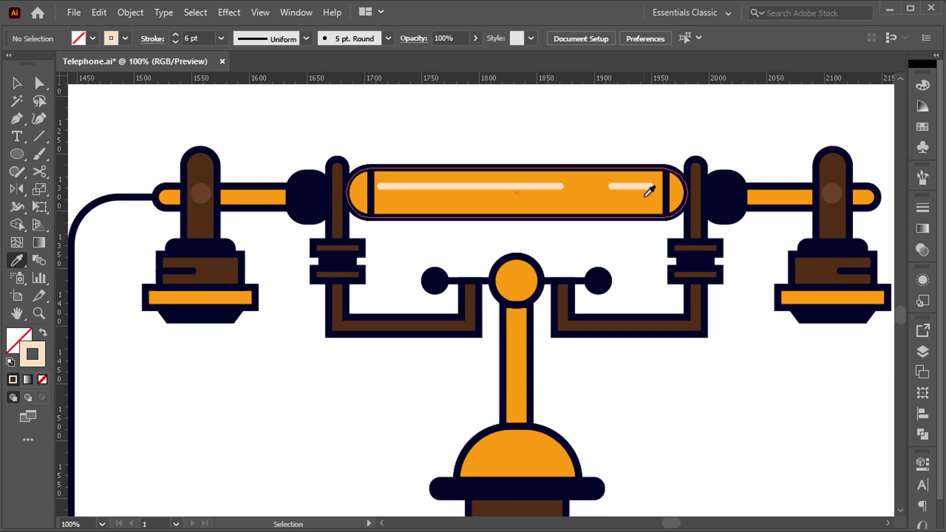
key(ctrl+0)
key(p)
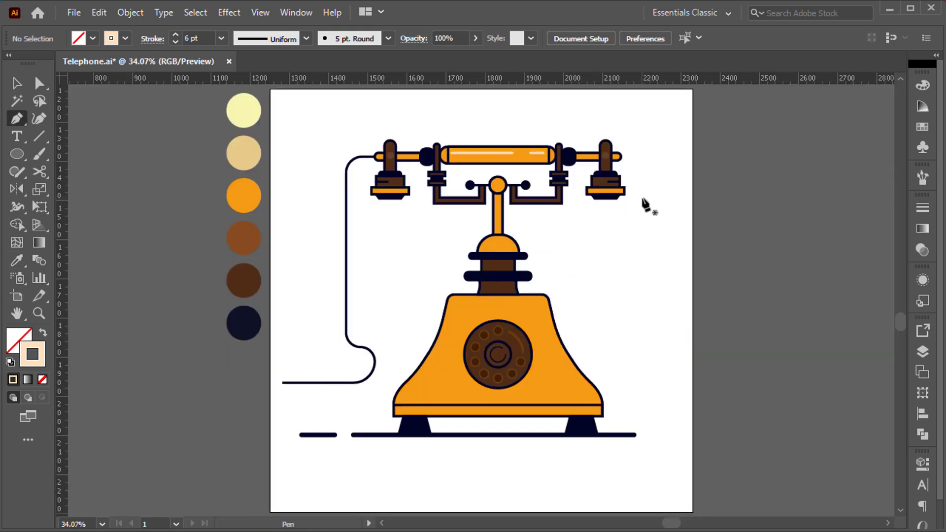
click(454, 316)
click(493, 315)
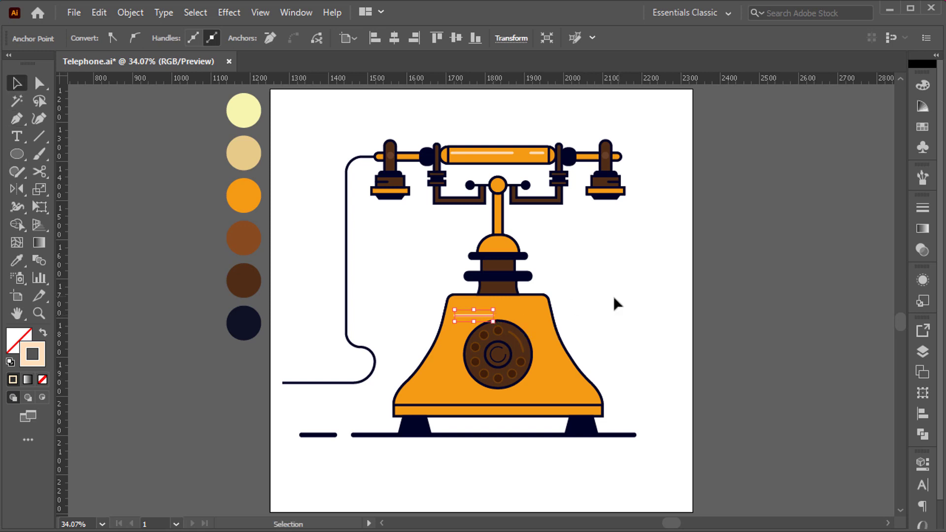
- Draw a long and a shorter horizontal line end to end above the base band and give both the navy outline stroke
click(397, 393)
click(507, 393)
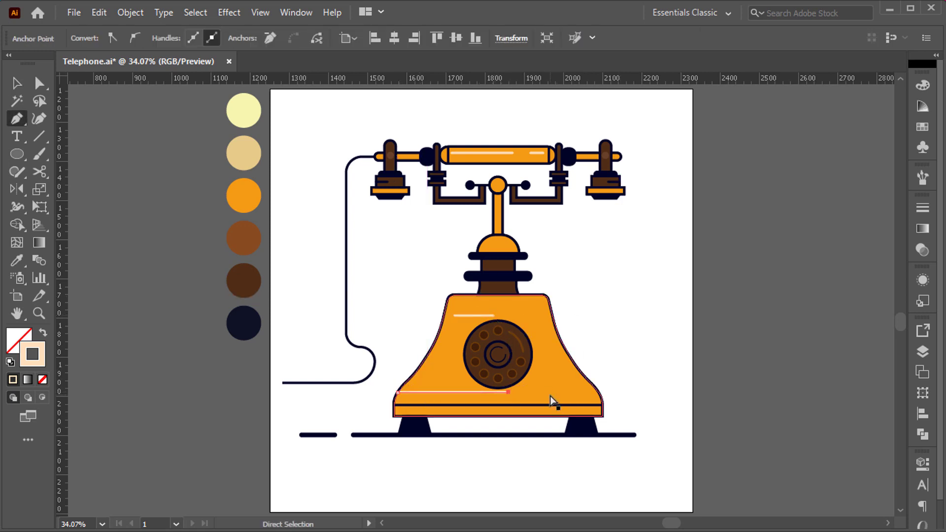
ctrl+click(524, 392)
click(523, 392)
click(569, 393)
key(i)
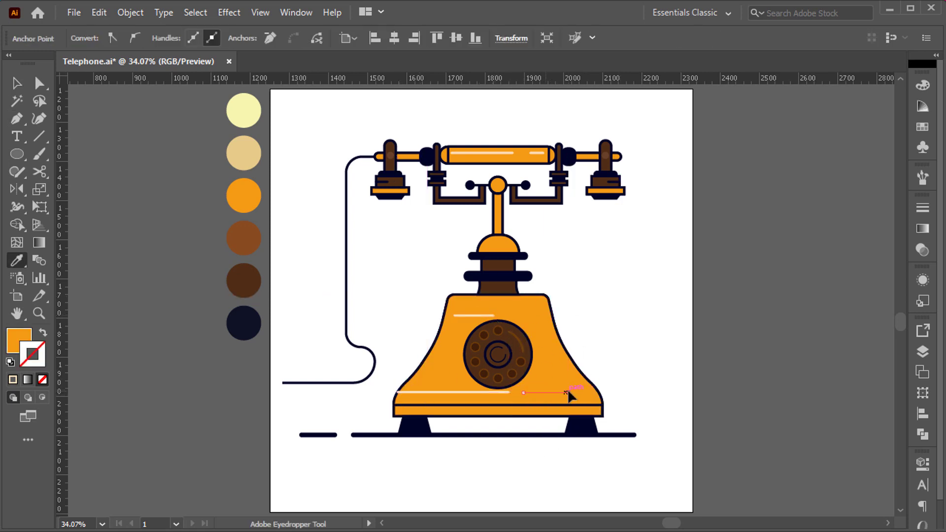
click(493, 405)
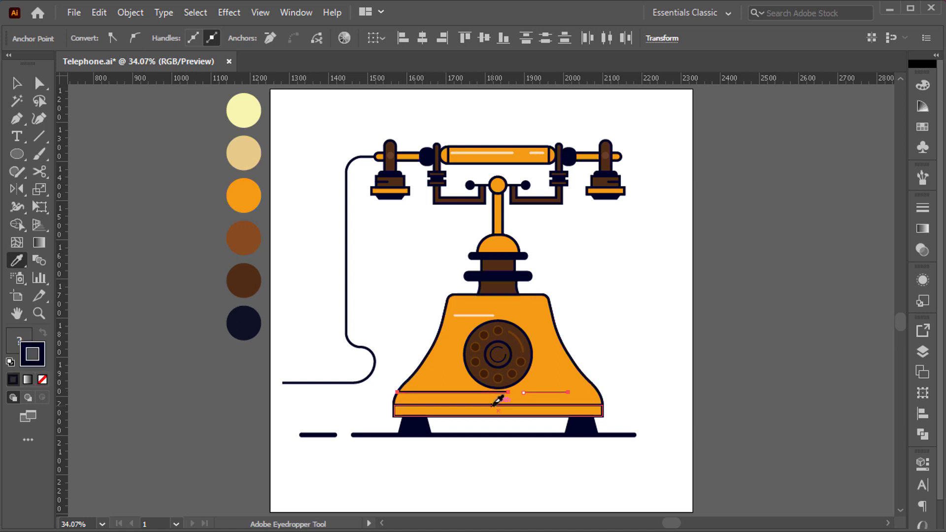
key(v)
click(148, 148)
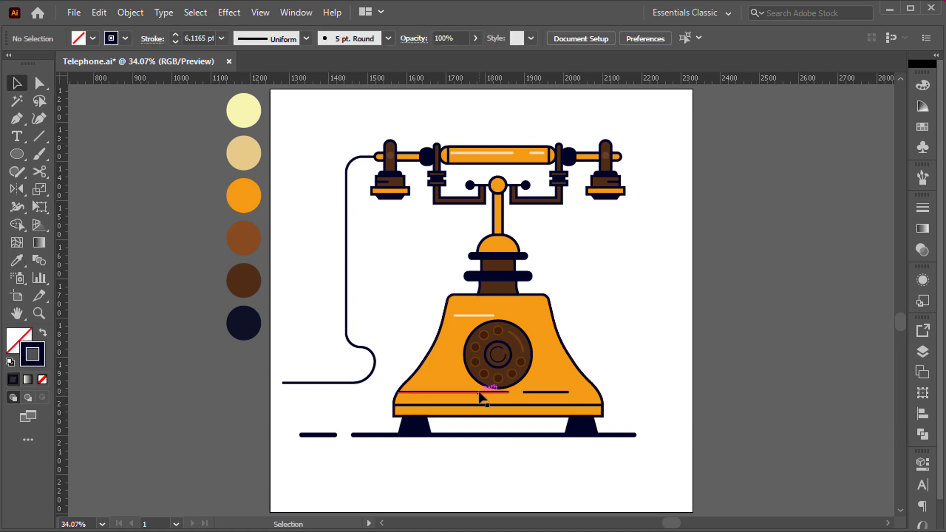
- Thicken the stroke of the two navy lines above the base band and give them round caps
click(482, 393)
click(140, 42)
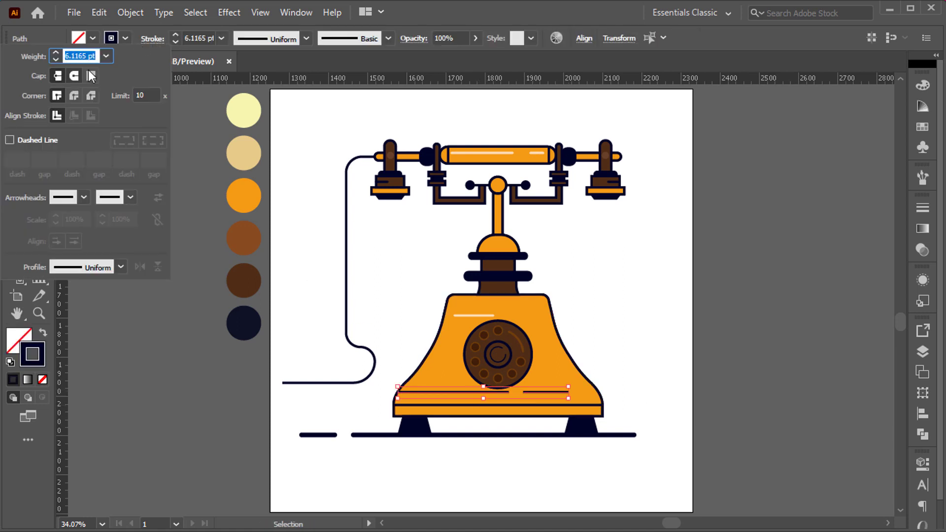
click(56, 53)
click(56, 53)
click(56, 53)
click(275, 392)
- Fill the base band with the medium brown palette swatch in place of the orange
ctrl+click(414, 411)
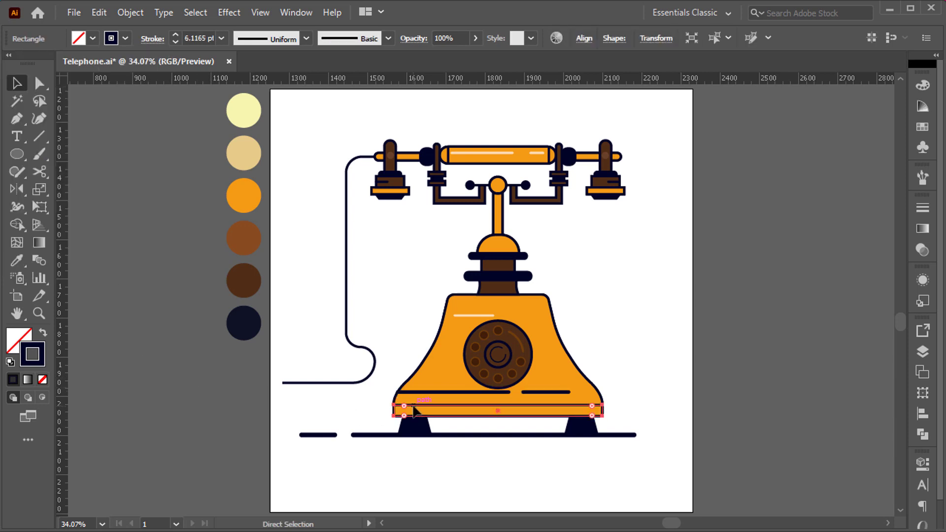
key(shift+x)
key(i)
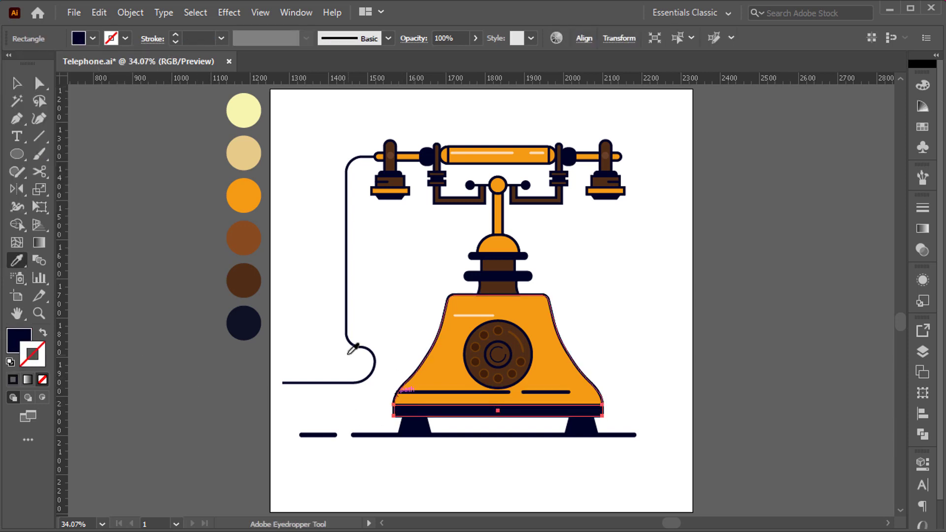
click(244, 235)
ctrl+click(190, 264)
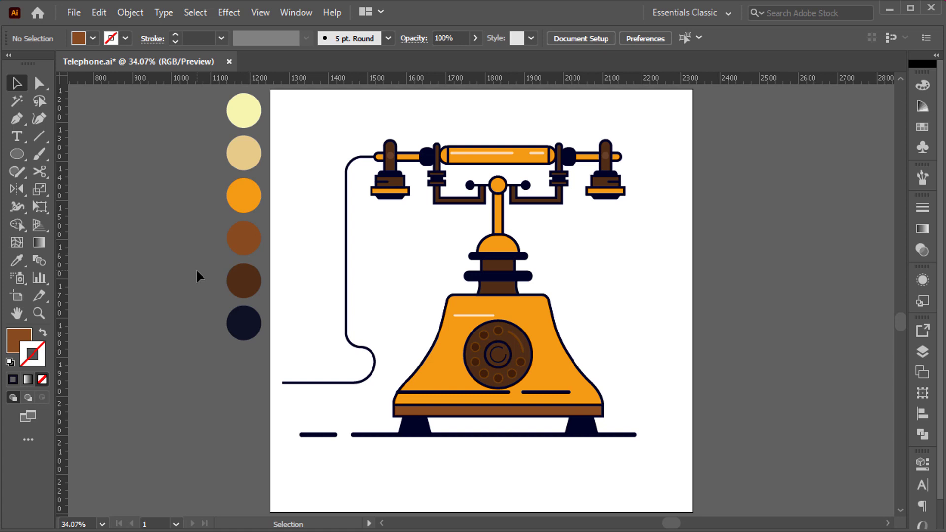
- Draw a large circle centred on the telephone, fill it with the tan palette swatch and send it to the back
key(l)
mouse_move(509, 288)
mouse_down()
mouse_move(653, 402)
mouse_move(637, 391)
mouse_move(643, 403)
mouse_up()
key(i)
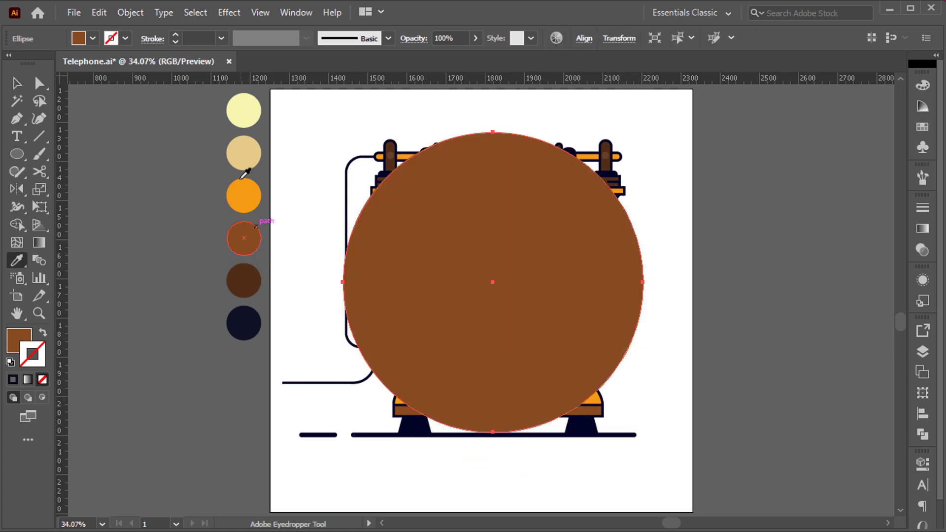
click(241, 161)
key(ctrl+shift+bracketleft)
- Draw a rectangle covering the whole artboard, fill it with the pale yellow palette swatch and send it to the back
key(m)
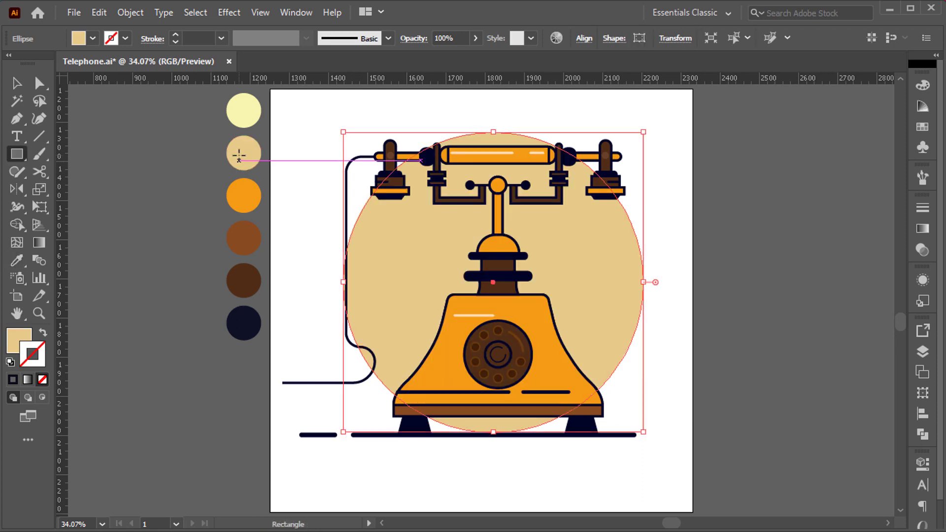
drag(270, 89, 693, 511)
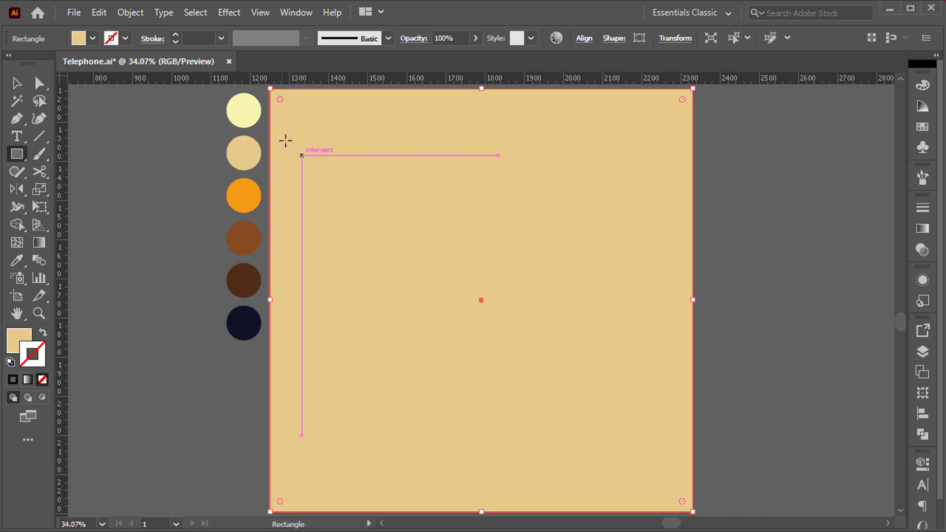
key(i)
click(254, 116)
key(ctrl+shift+bracketleft)
key(v)
click(154, 131)
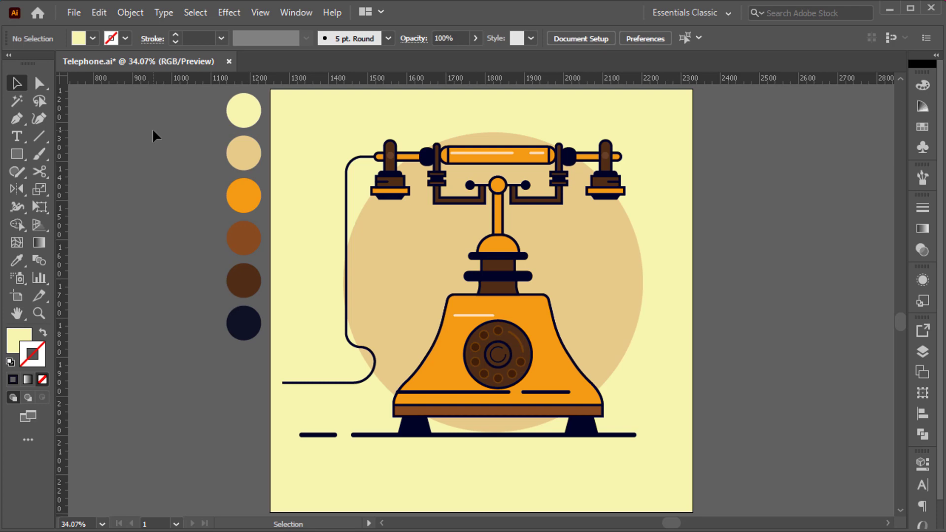
- Draw a second, shorter highlight line beside the one above the dial and match its pale peach stroke
key(p)
click(499, 316)
click(518, 316)
key(i)
click(477, 316)
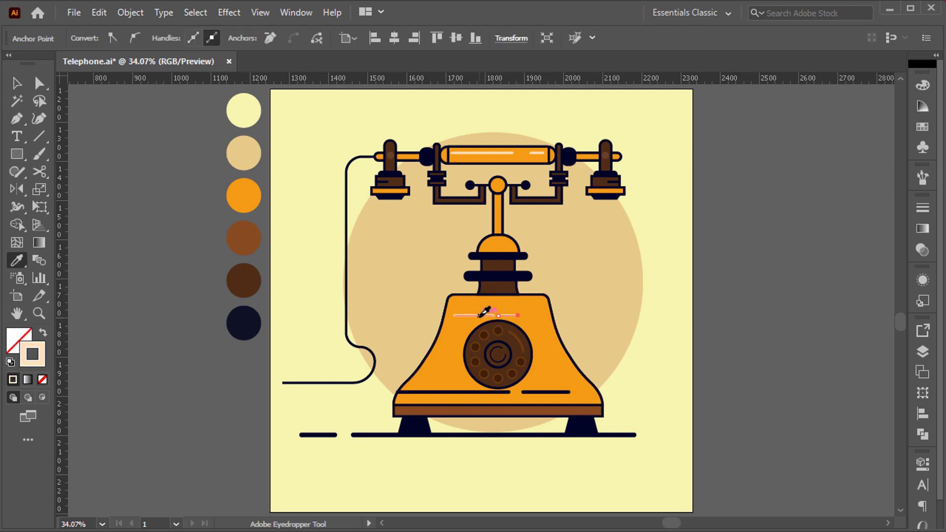
- Move the two highlight lines up near the top edge of the telephone's orange body and shorten them
key(v)
key(ctrl+1)
drag(511, 296, 511, 296)
drag(441, 309, 436, 287)
drag(509, 295, 532, 287)
click(649, 248)
key(ctrl+0)
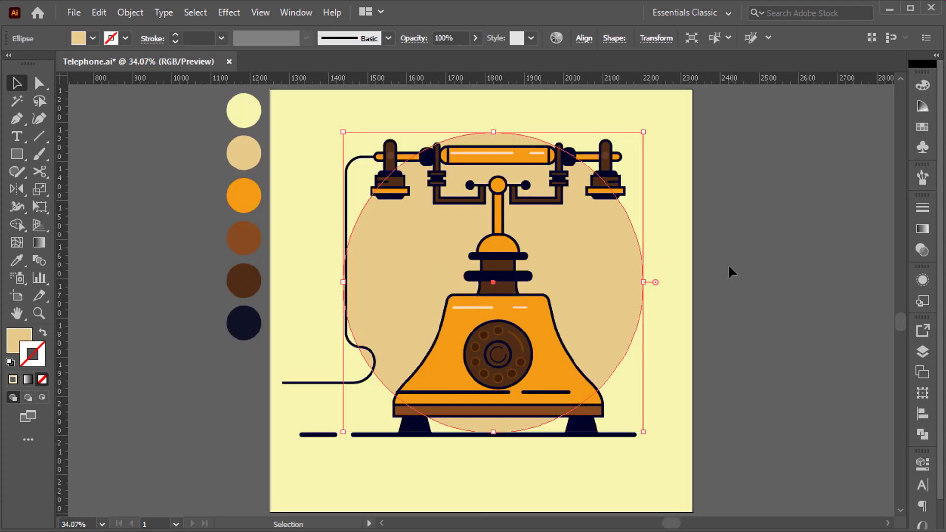
click(729, 264)
- Draw a short vertical line beneath the right-hand receiver end and match its stroke to the telephone's dark navy outline
key(p)
scroll(628, 217, up, 2)
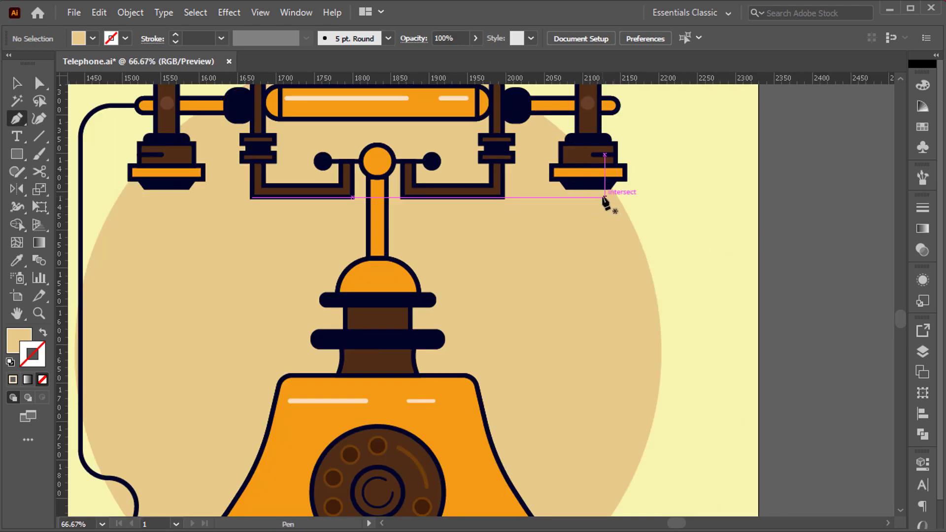
click(588, 202)
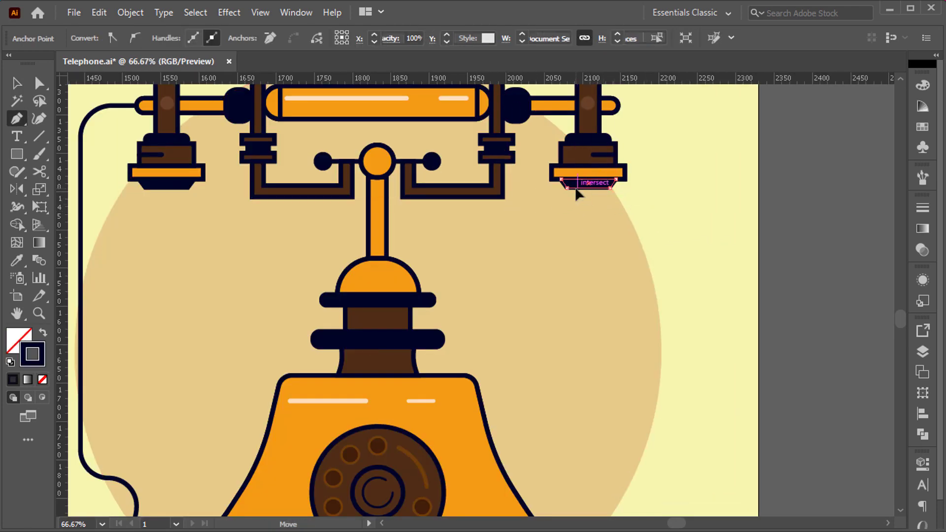
click(588, 226)
key(i)
click(422, 275)
key(v)
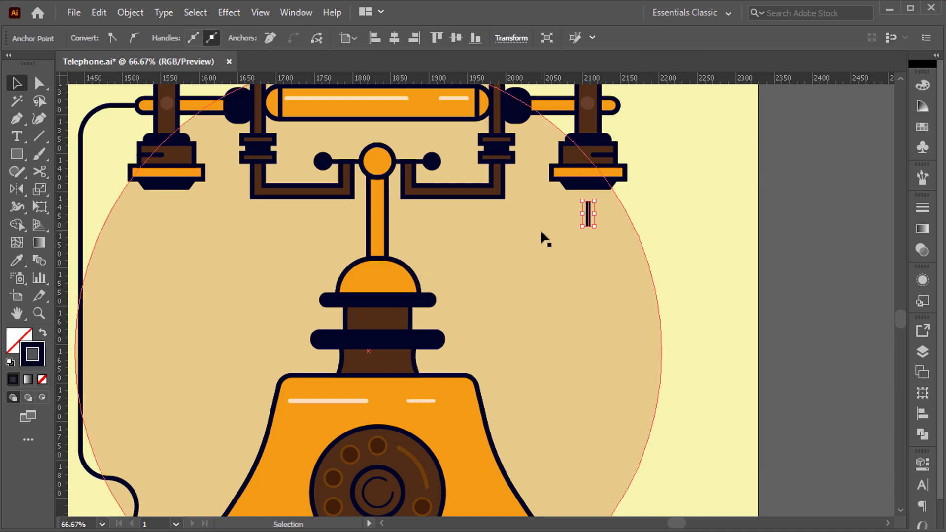
- Duplicate the short vertical line, tilt the copy slightly outward at its lower end and space it to the right of the original
scroll(588, 217, up, 3)
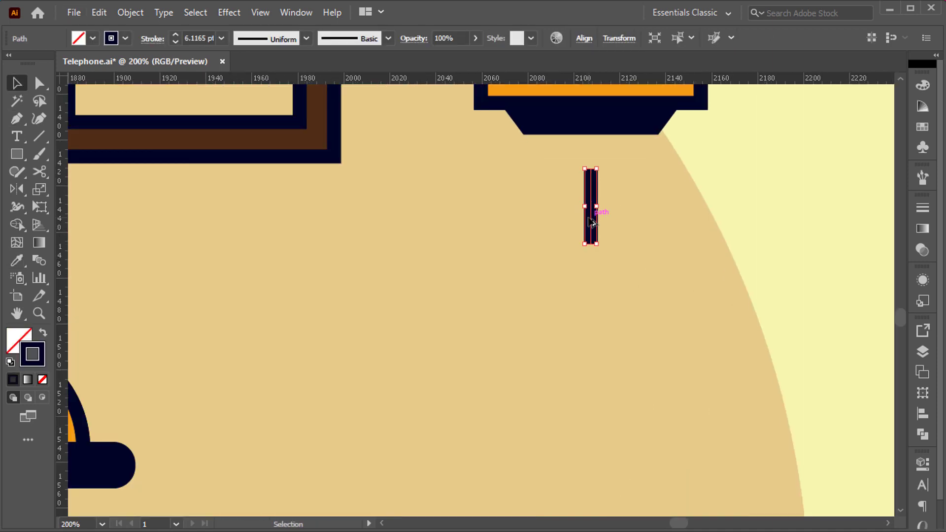
drag(593, 218, 607, 220)
key(r)
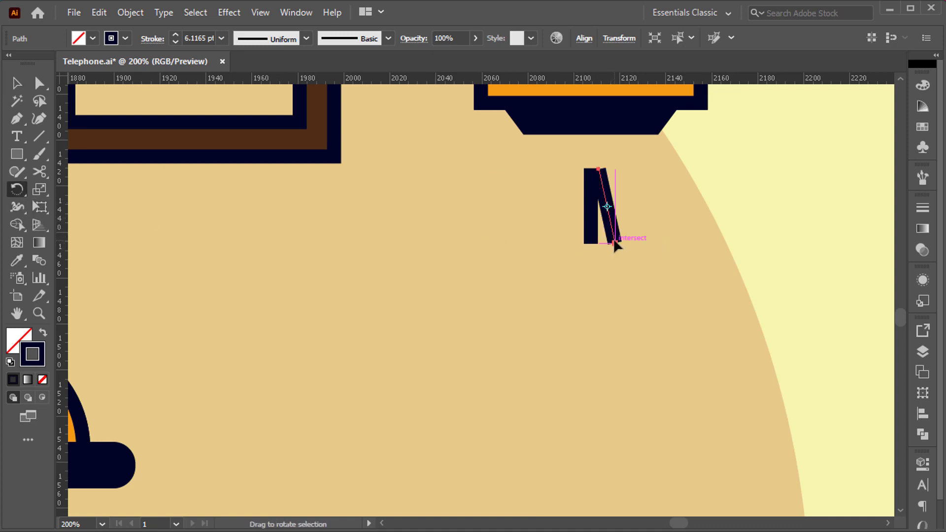
drag(615, 242, 614, 242)
key(v)
drag(611, 207, 624, 222)
- Reflect a copy of the tilted line across the vertical one and make both slanted lines slightly shorter than the middle line
key(o)
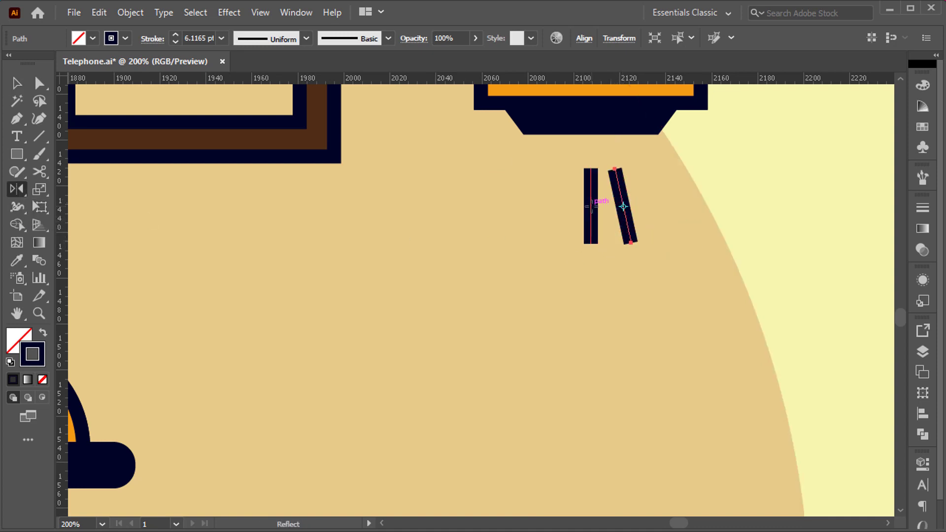
alt+click(591, 207)
click(428, 370)
key(ctrl+z)
drag(555, 238, 596, 236)
shift+click(631, 235)
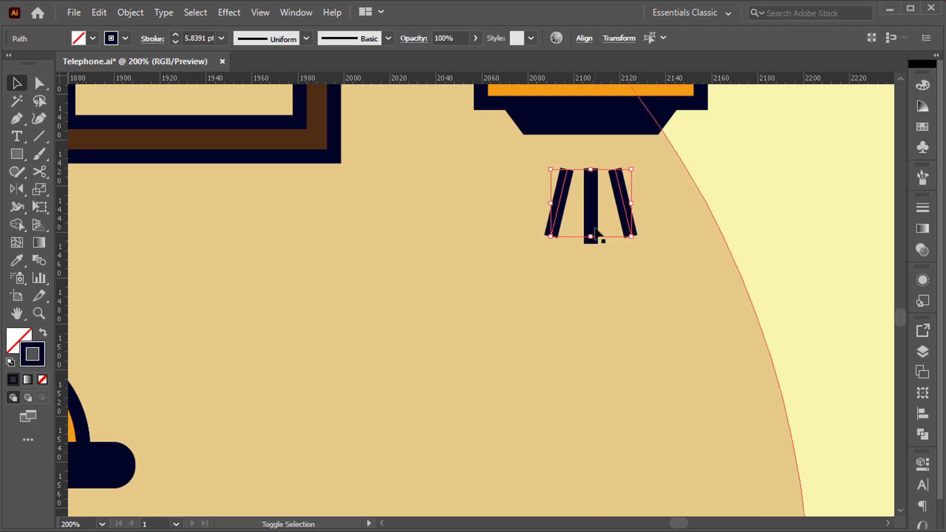
- Give the three short lines a 5 pt stroke with rounded ends and group them
key(ctrl+z)
click(152, 38)
click(73, 75)
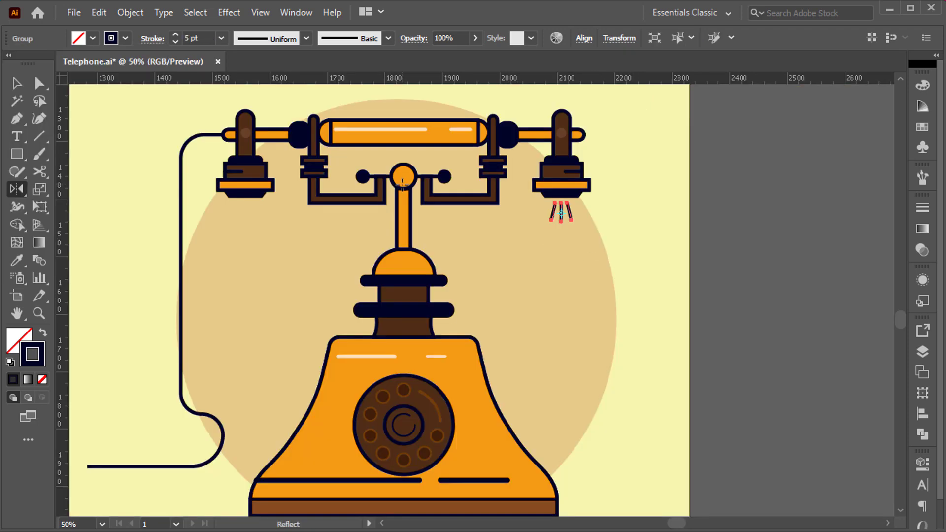
- Reflect a copy of the line group across the telephone's vertical centre so it sits beneath the left-hand receiver end
alt+click(404, 190)
click(430, 364)
key(ctrl+0)
key(v)
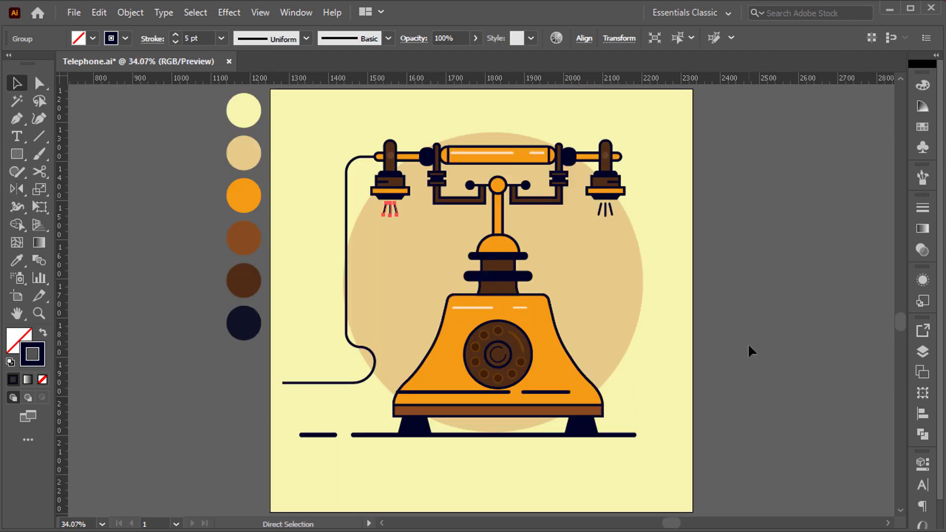
click(749, 347)
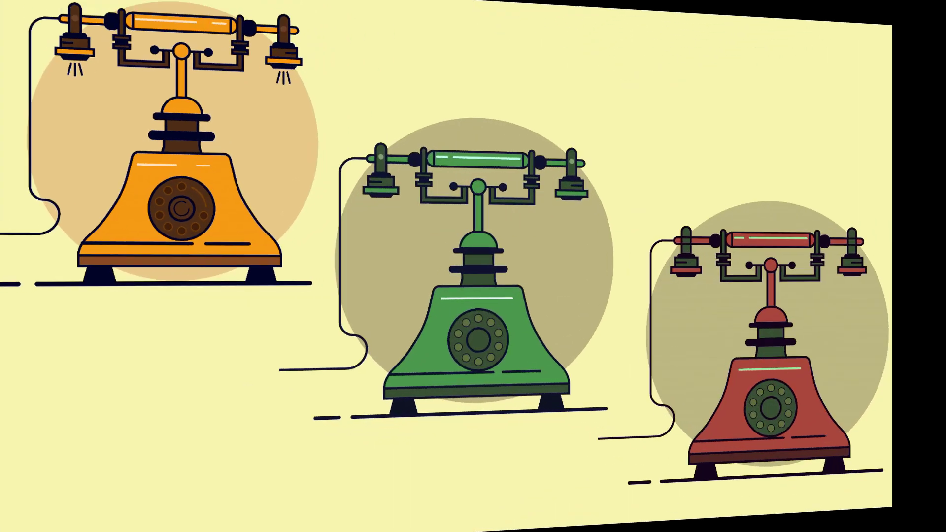